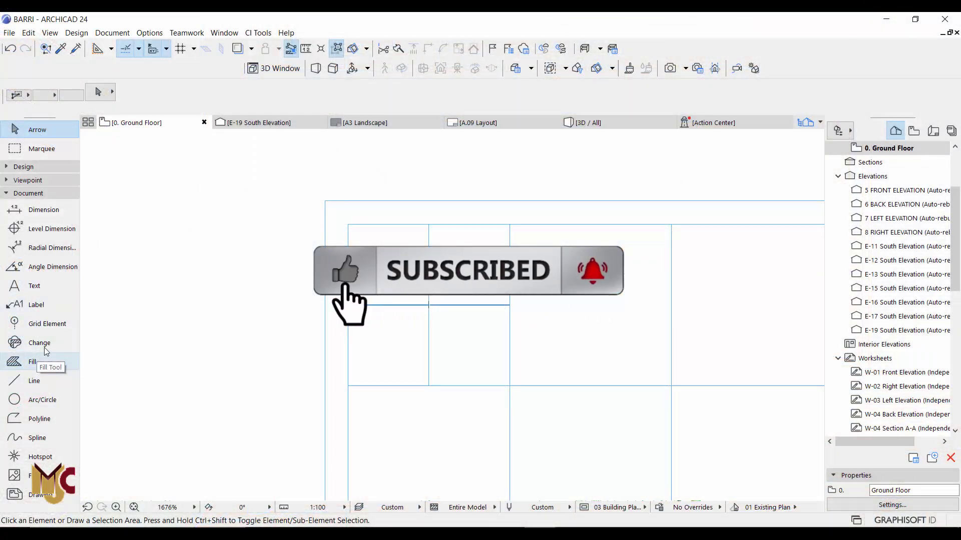
Draw a small circle centred on the crossing of the lines dividing the upper-left square of the grid.
left_click(42, 399)
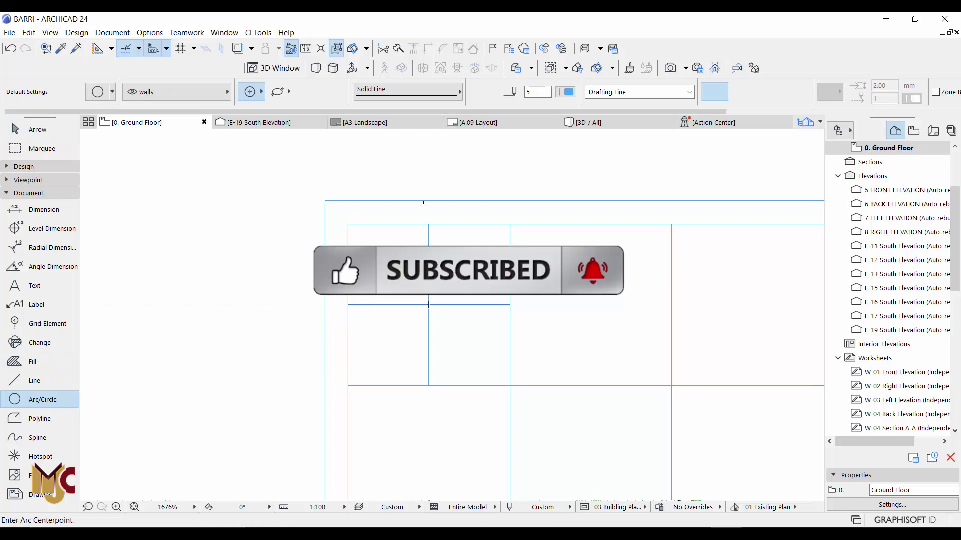
scroll(413, 171, "up", 3)
scroll(413, 171, "up", 1)
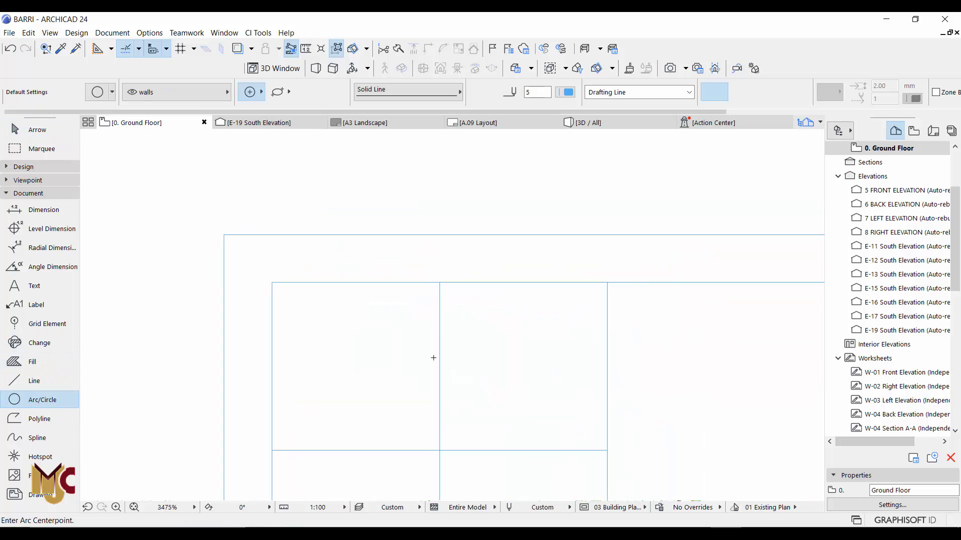
left_click(440, 450)
left_click(439, 434)
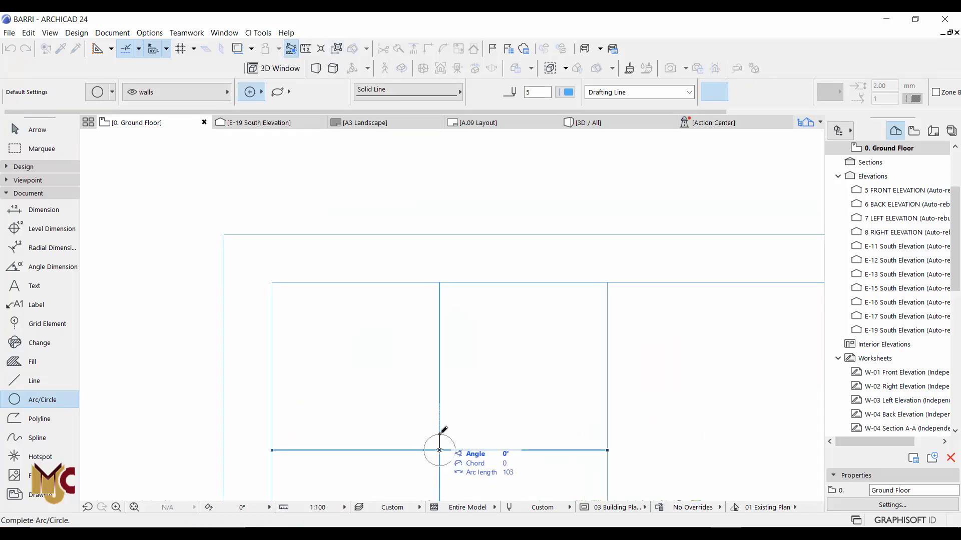
left_click(439, 435)
Draw a narrow vertical ellipse from its centre, placed on the vertical line just above the small circle.
left_click(274, 94)
left_click(439, 418)
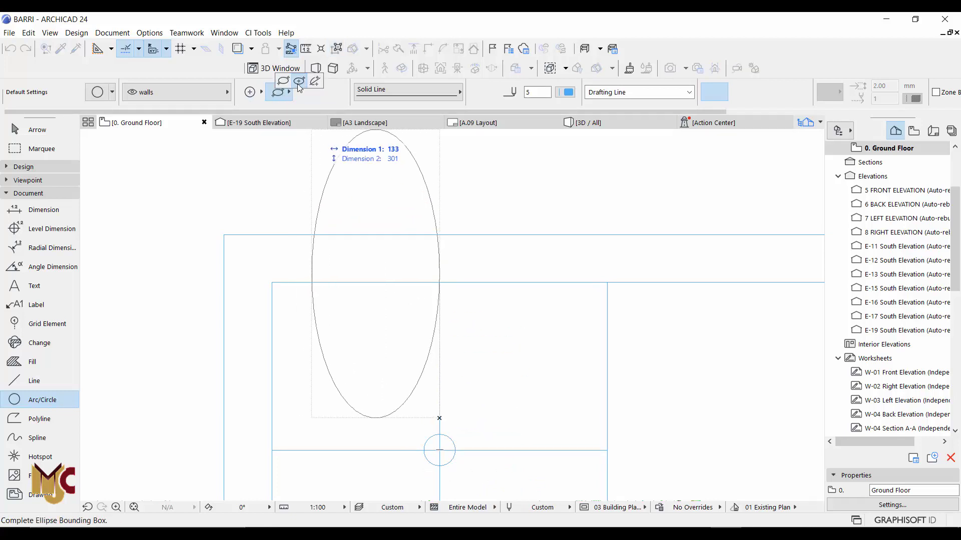
left_click(299, 82)
scroll(423, 301, "down", 2)
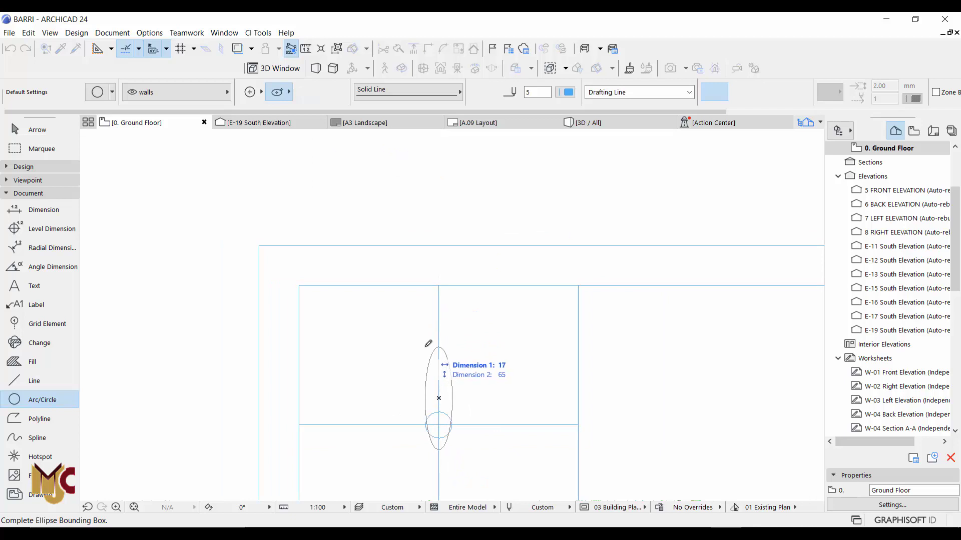
left_click(425, 351)
key("Escape")
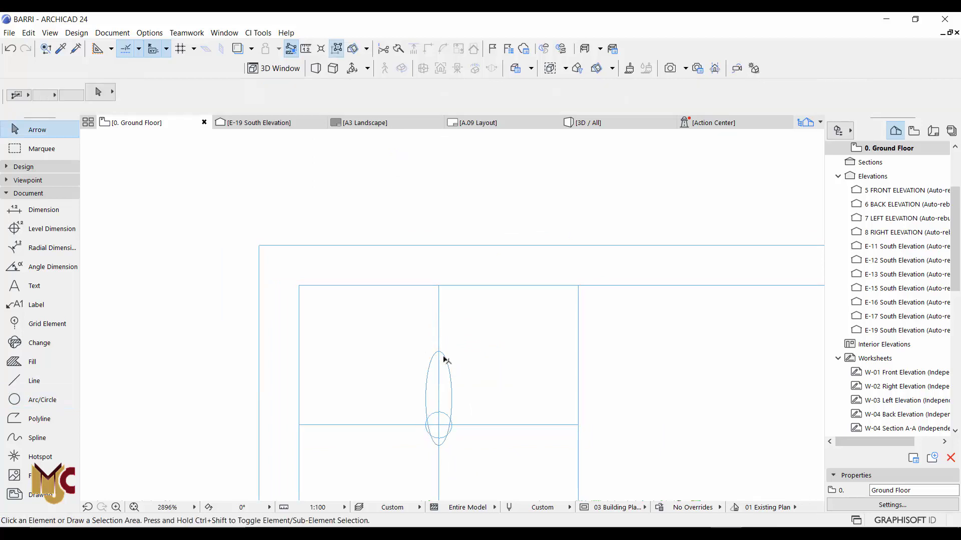
Move the ellipse up along the vertical line so its lower end sits just above the circle.
left_click(444, 356)
key("ctrl+d")
left_click(439, 446)
left_click(438, 404)
Resize the ellipse graphically from its lower end, stretching its upper end closer to the square's top edge.
scroll(440, 381, "up", 3)
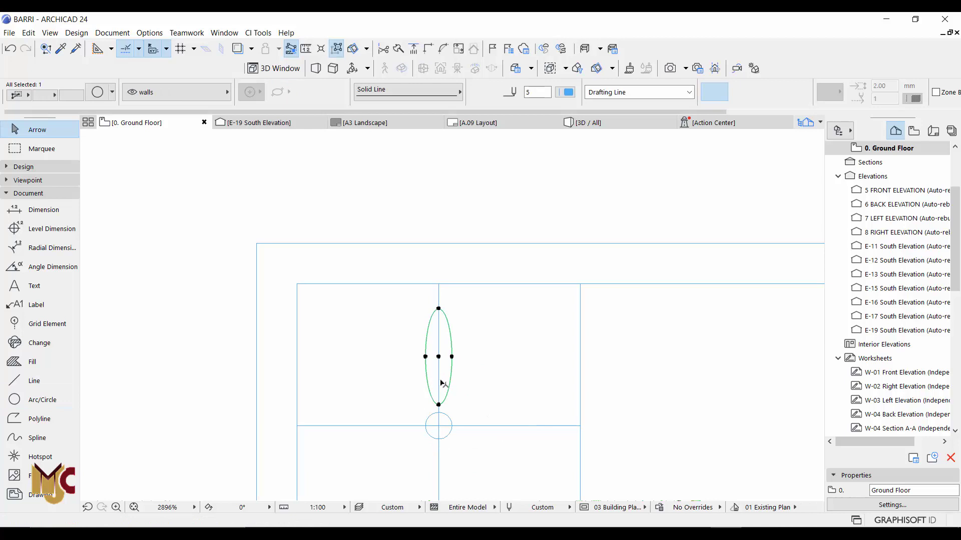
left_click(455, 50)
left_click(529, 296)
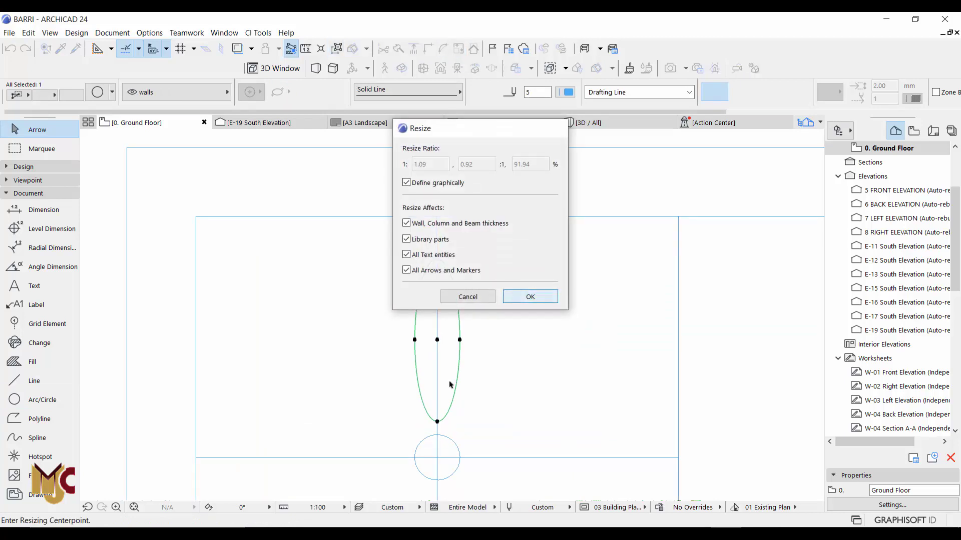
left_click(437, 259)
left_click(437, 236)
scroll(440, 290, "down", 3)
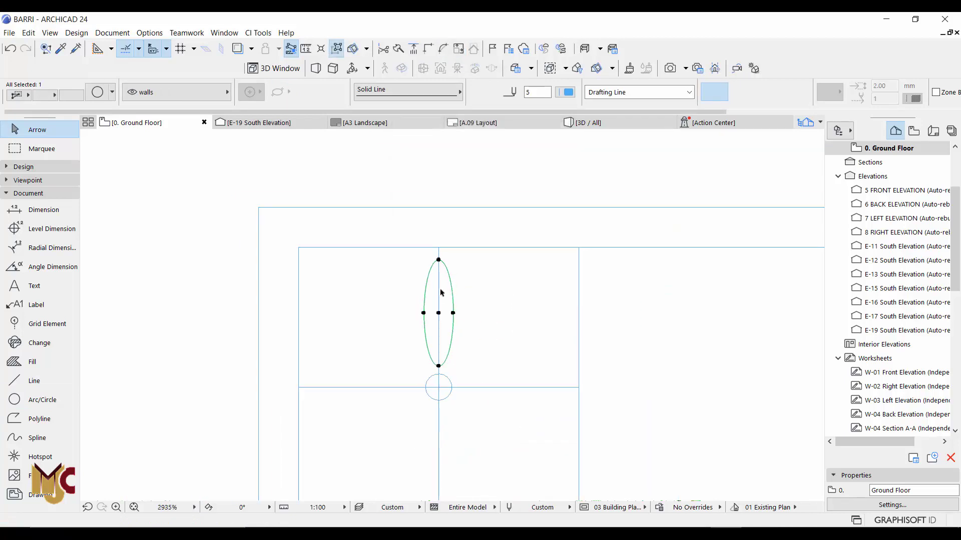
Enlarge the ellipse slightly once more with a graphical Resize anchored at its lower end.
scroll(439, 332, "up", 2)
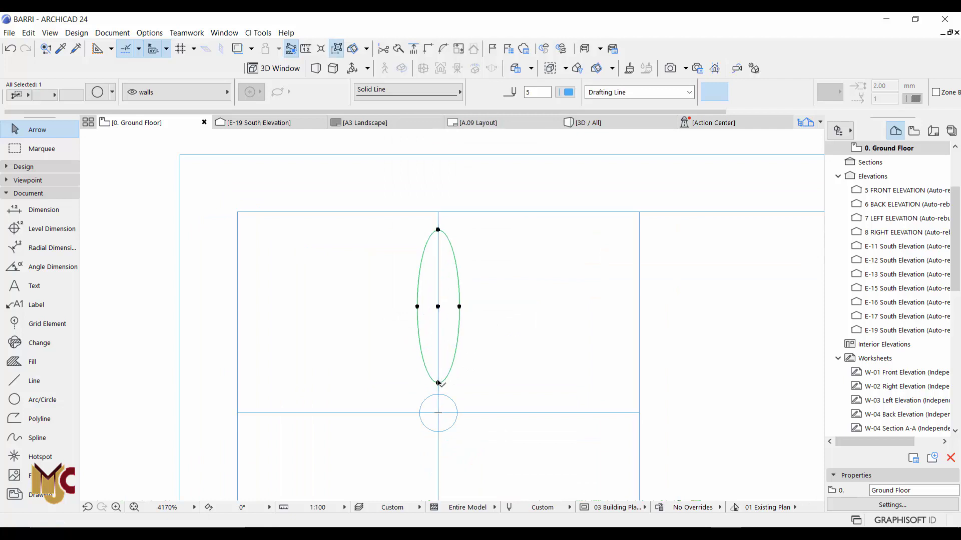
left_click(455, 50)
left_click(530, 296)
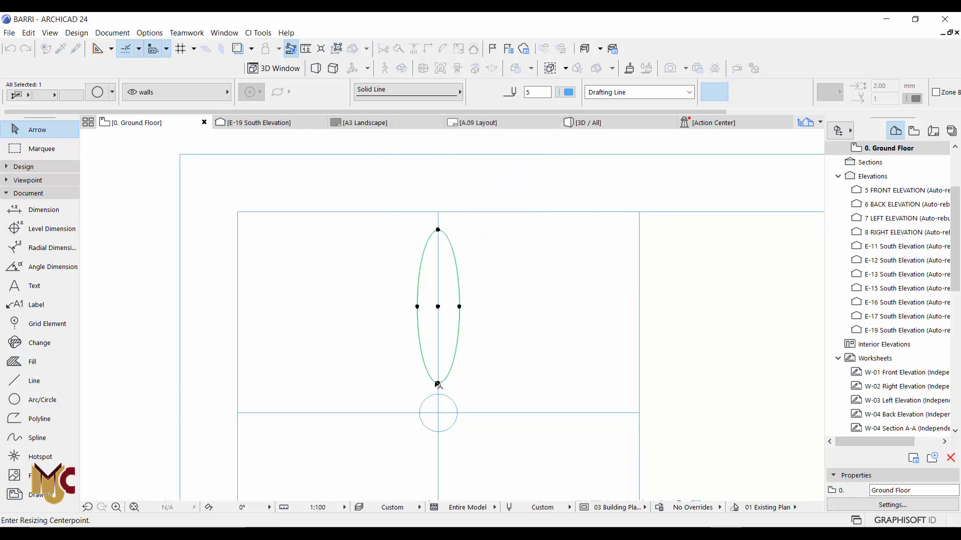
left_click(438, 231)
scroll(439, 222, "up", 3)
left_click(439, 231)
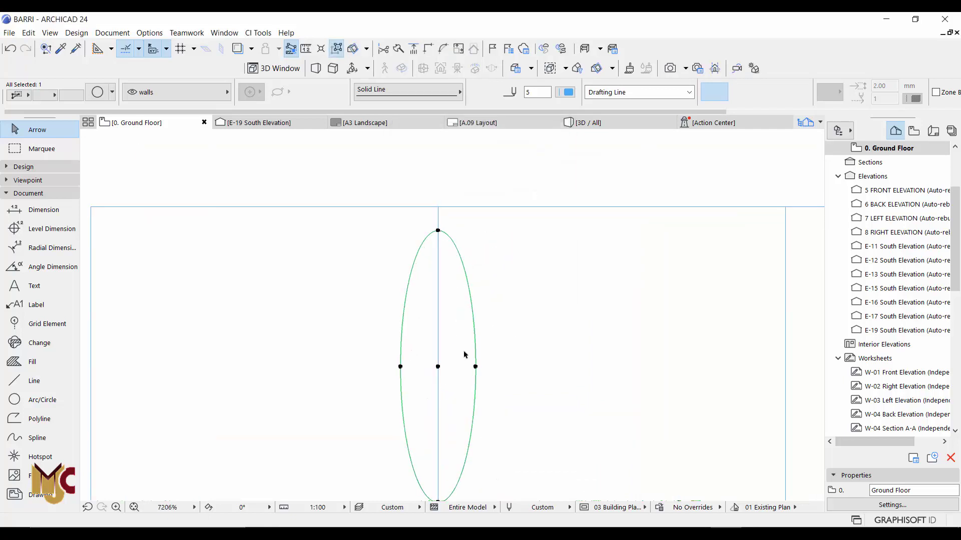
Widen the ellipse by stretching its side node outward horizontally.
left_click(475, 367)
left_click(139, 157)
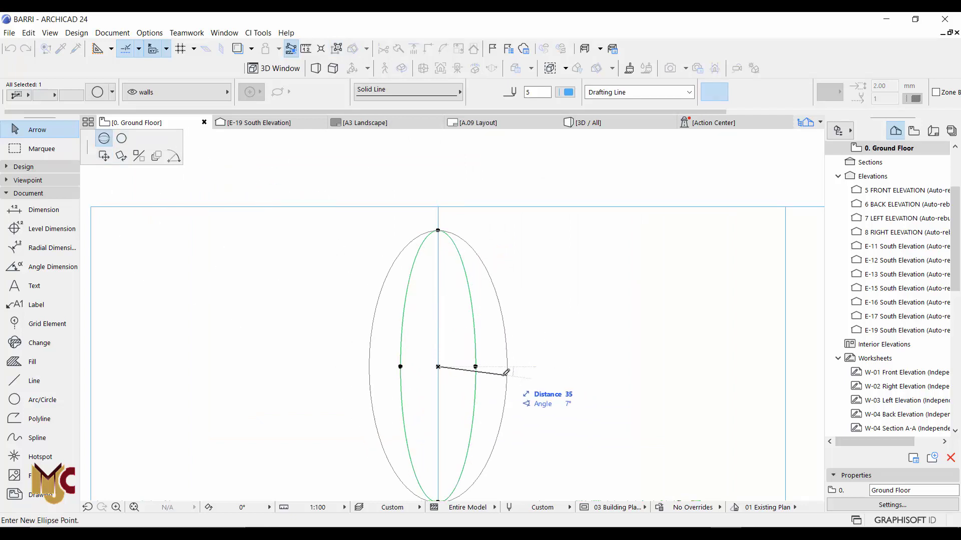
left_click(493, 362)
scroll(480, 344, "down", 3)
scroll(470, 344, "up", 3)
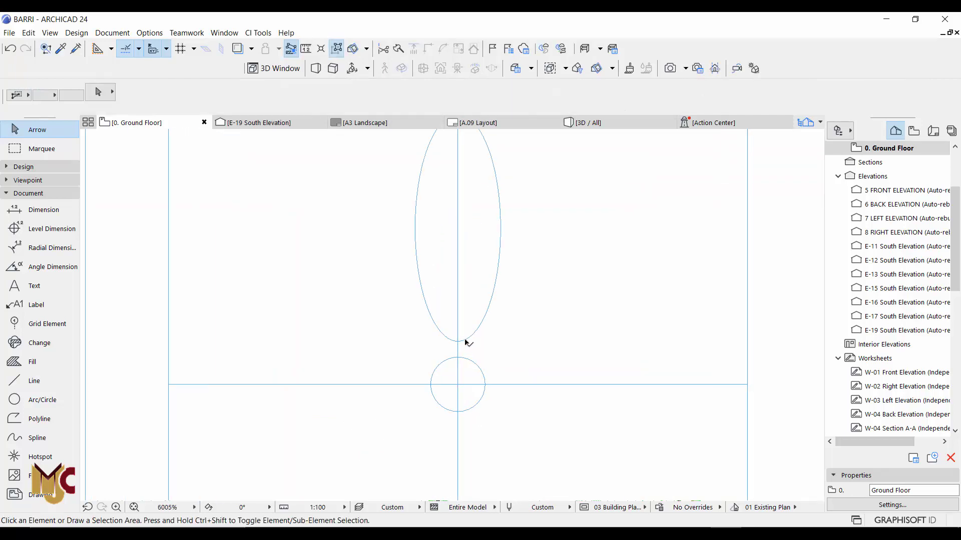
left_click(458, 342)
left_click(458, 342)
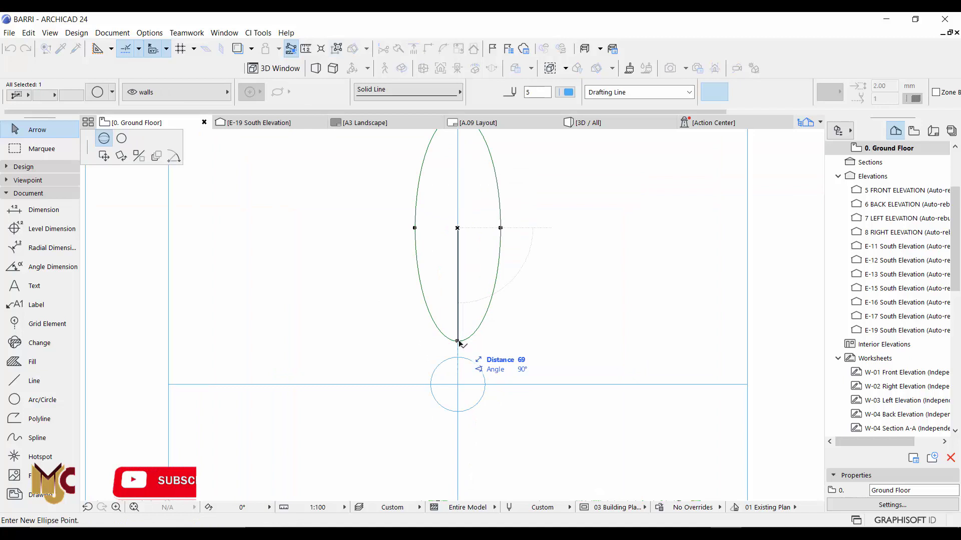
left_click(158, 156)
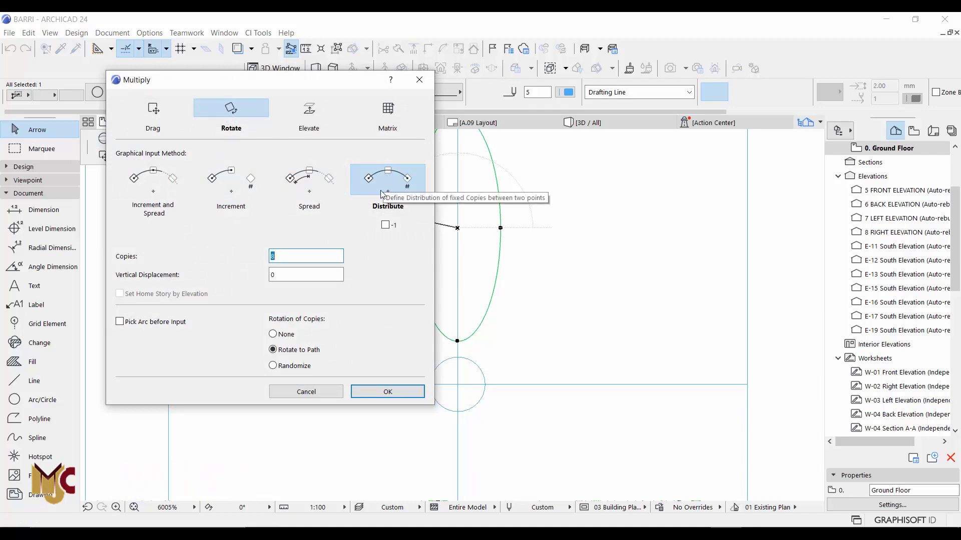
key("Return")
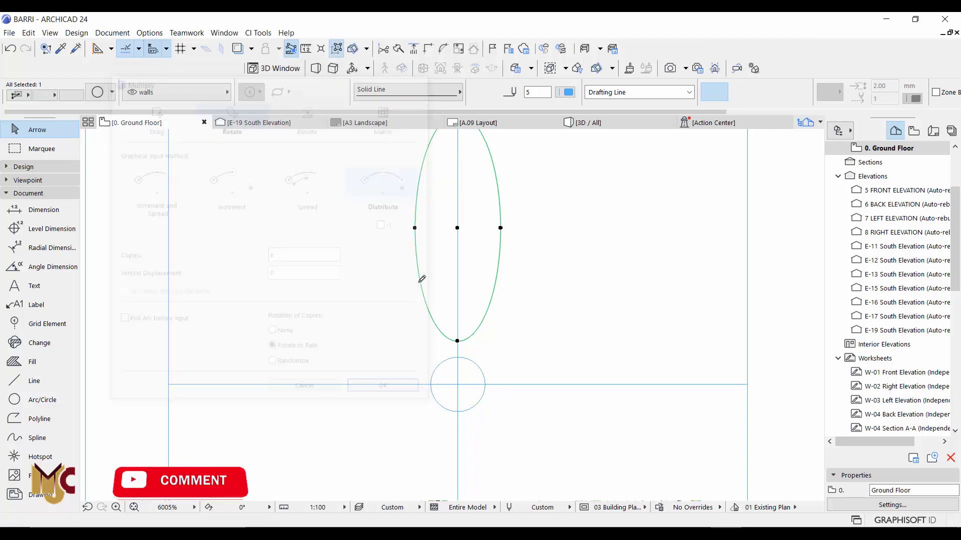
scroll(438, 306, "down", 2)
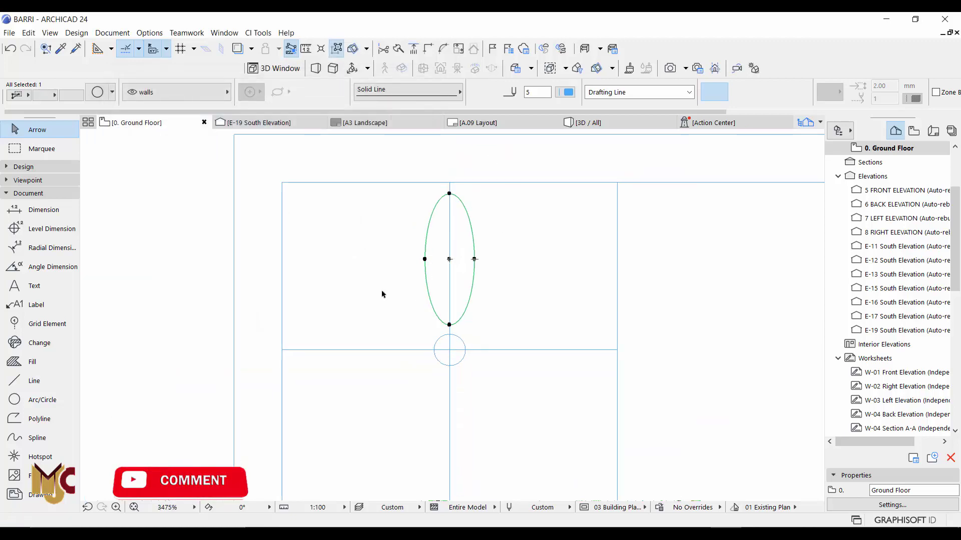
scroll(370, 271, "up", 1)
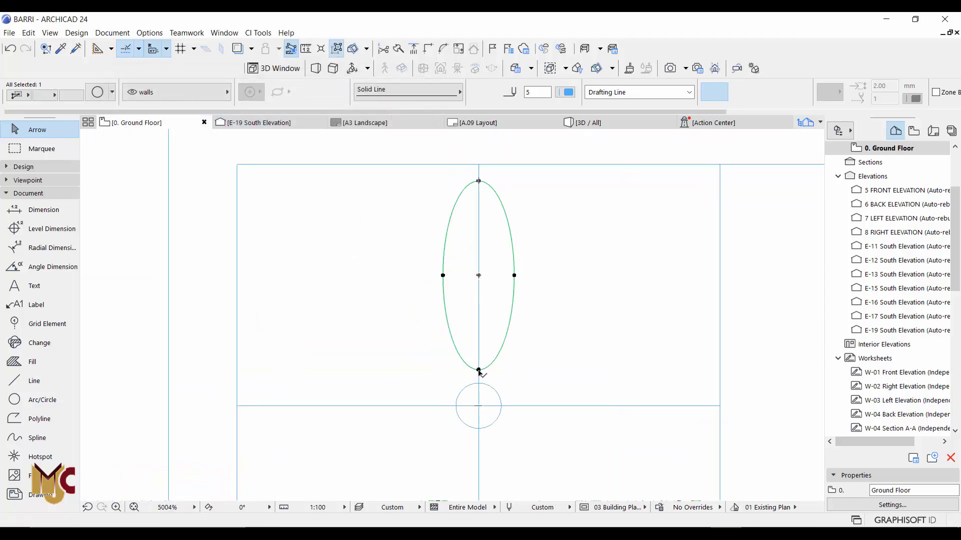
Try to multiply the ellipse as 8 distributed, path-rotated copies around the small circle's centre.
left_click(478, 275)
left_click(157, 156)
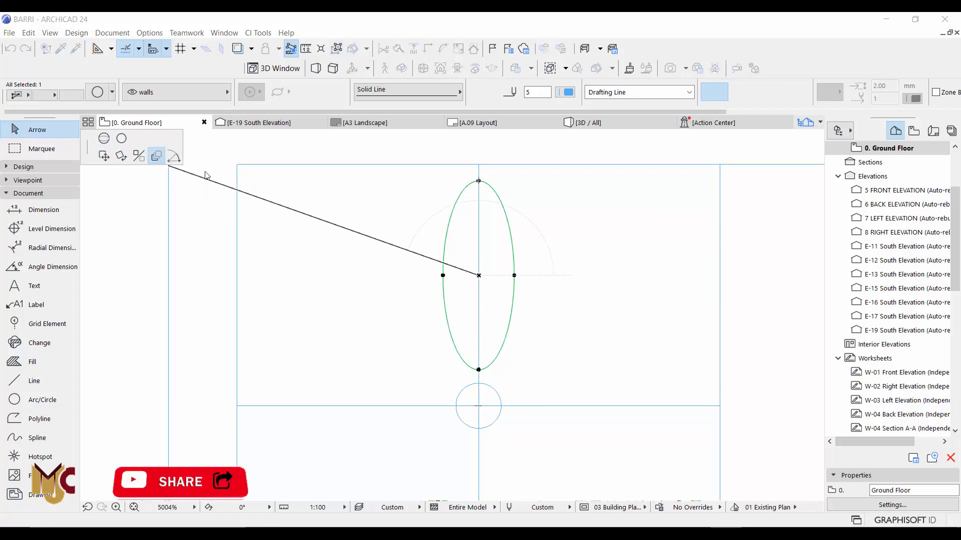
double_click(282, 256)
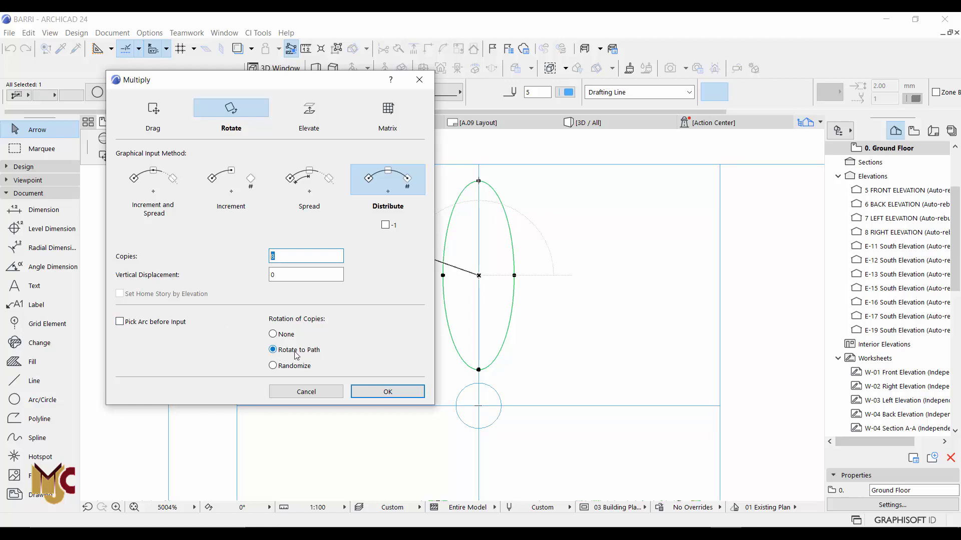
left_click(364, 392)
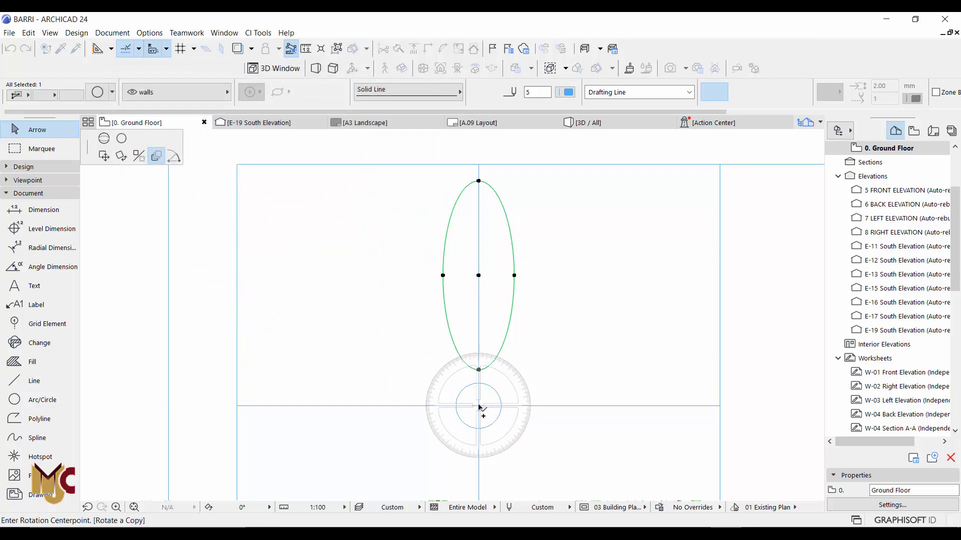
left_click(478, 406)
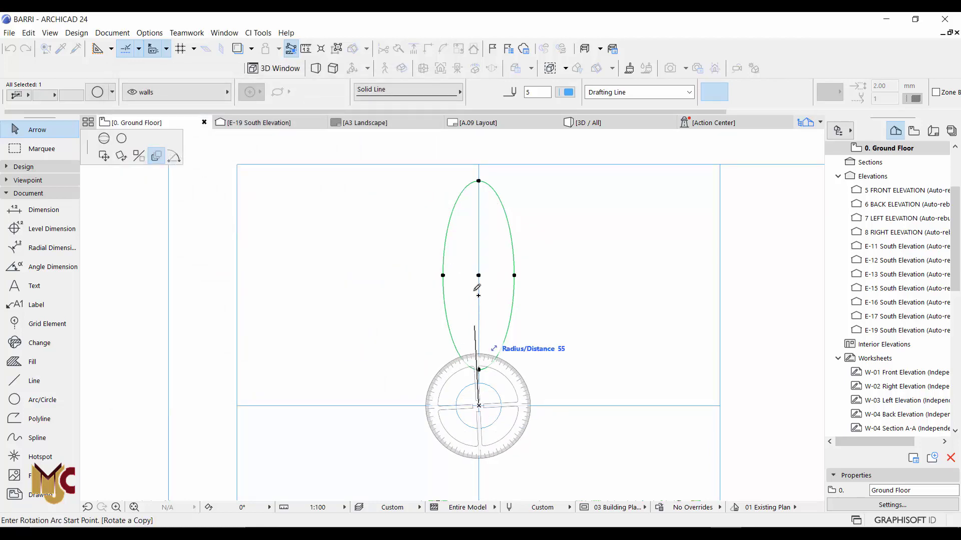
left_click(469, 184)
scroll(346, 278, "down", 3)
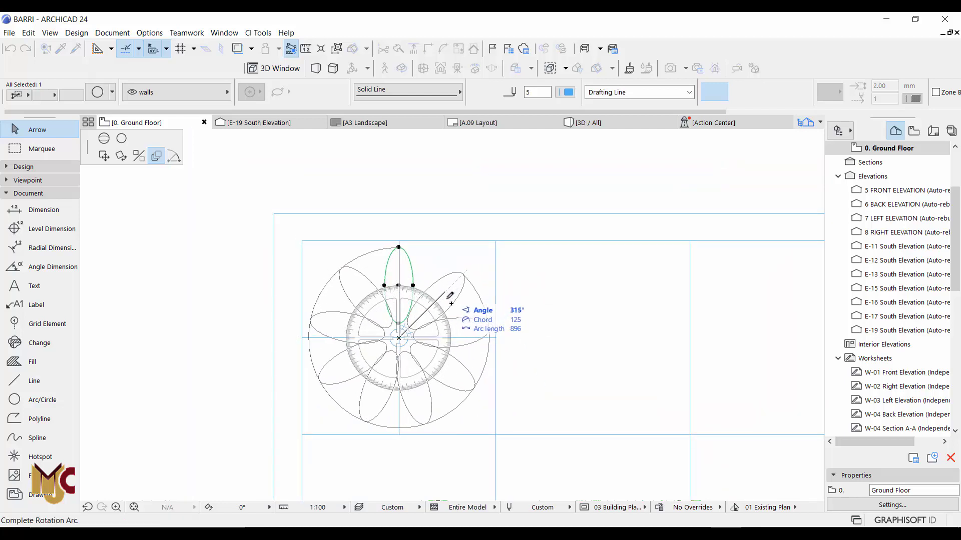
scroll(448, 299, "up", 1)
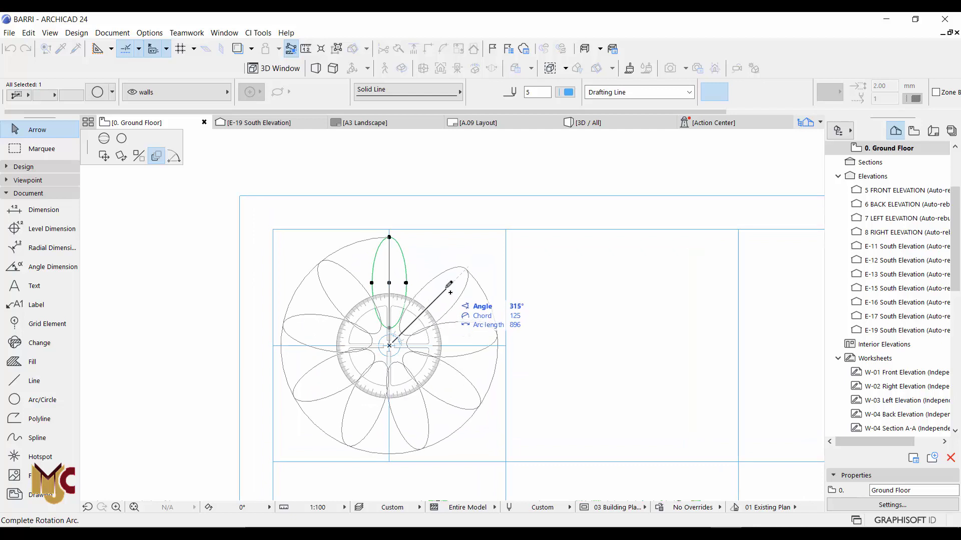
scroll(449, 284, "up", 1)
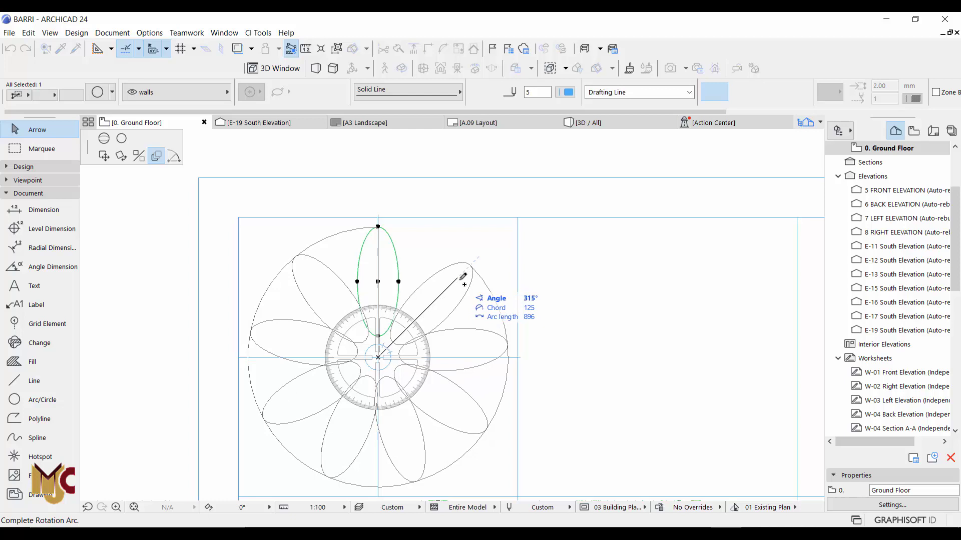
key("Escape")
Narrow the ellipse by stretching its side node inward to a half-width of about 16.
scroll(450, 238, "up", 4)
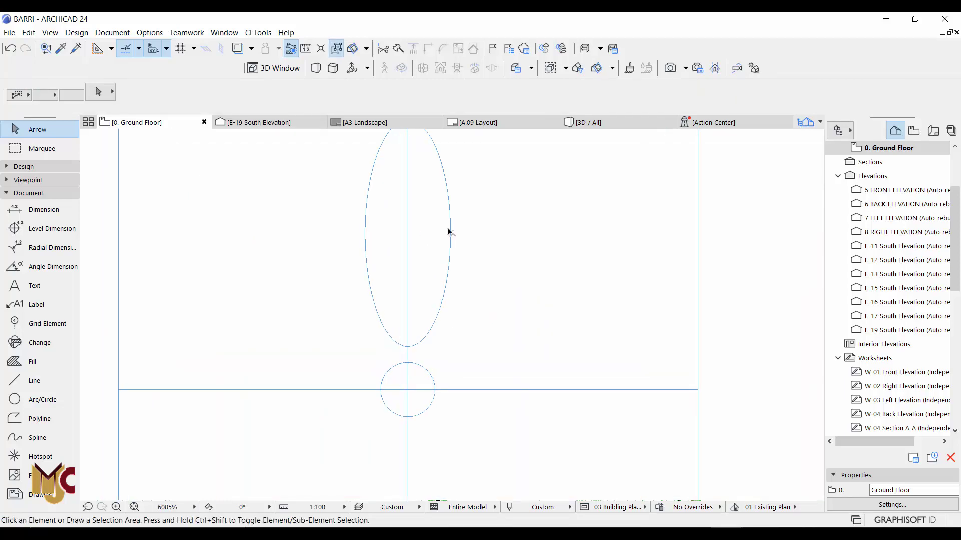
left_click(452, 233)
left_click(451, 234)
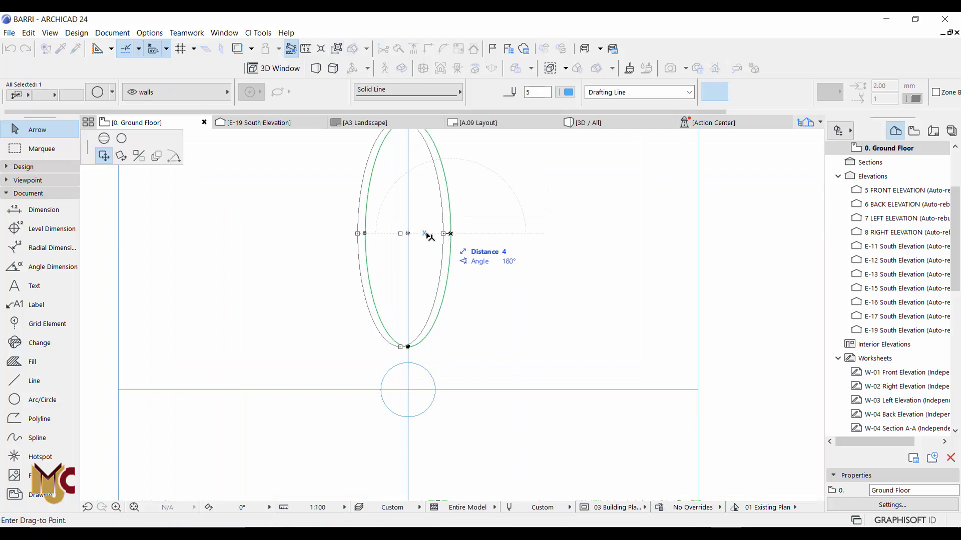
left_click(105, 140)
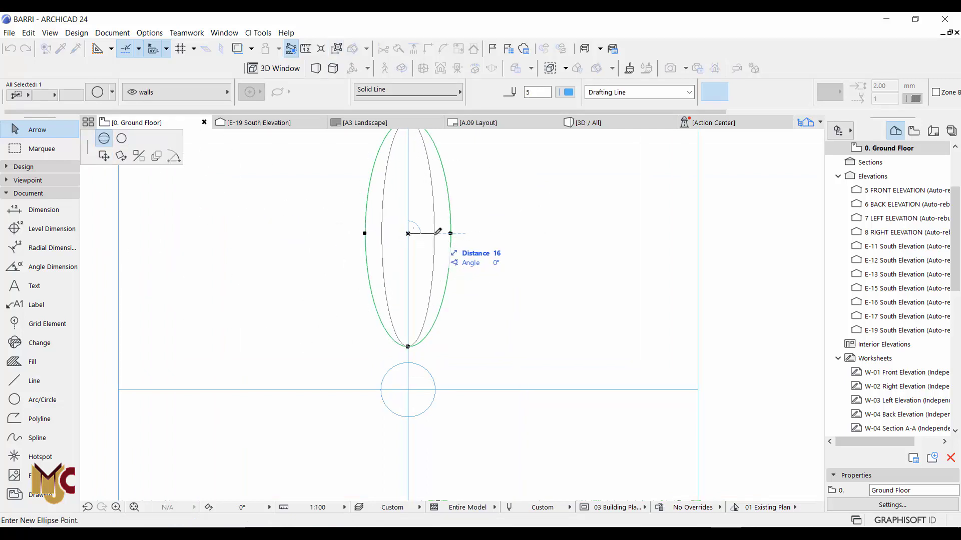
left_click(436, 233)
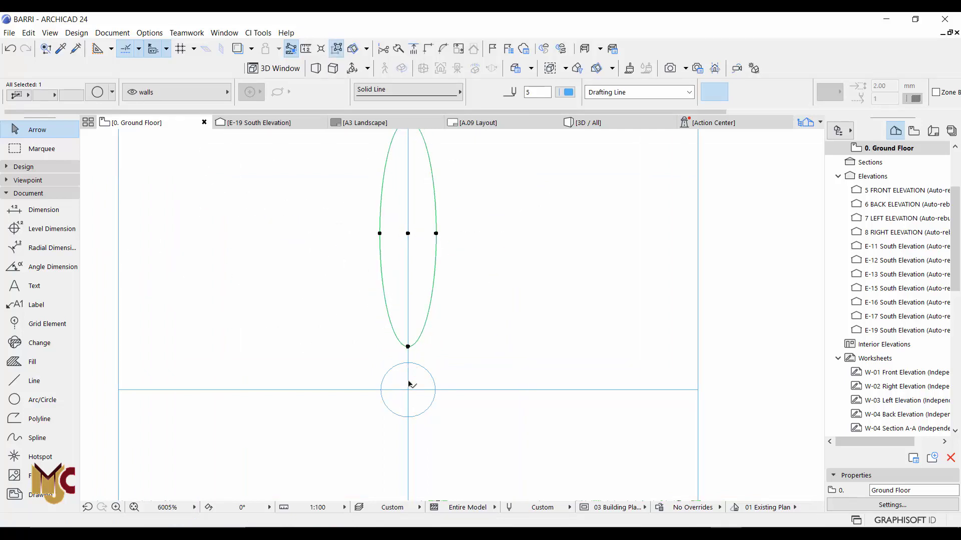
Multiply the ellipse as 8 distributed, path-rotated copies around the small circle's centre, completing a ring of petals.
left_click(408, 346)
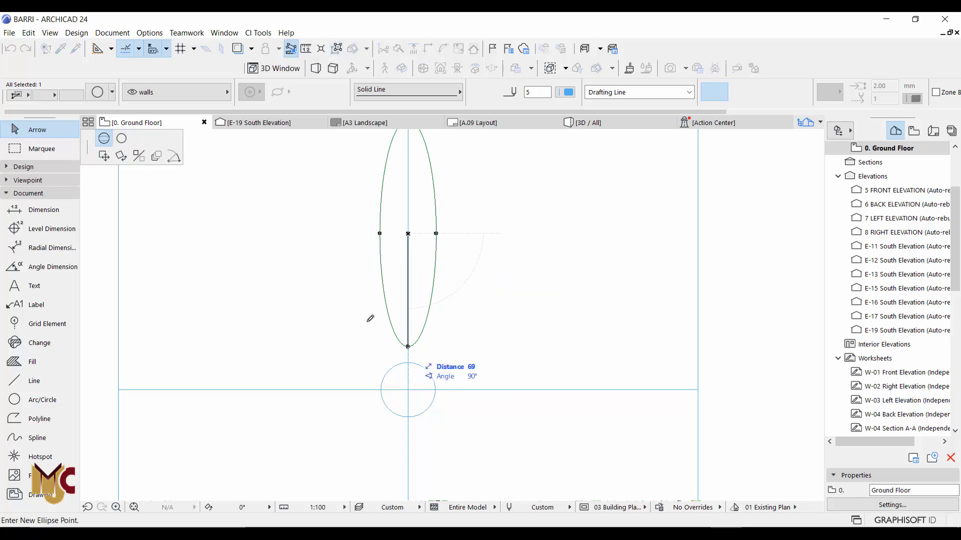
left_click(161, 154)
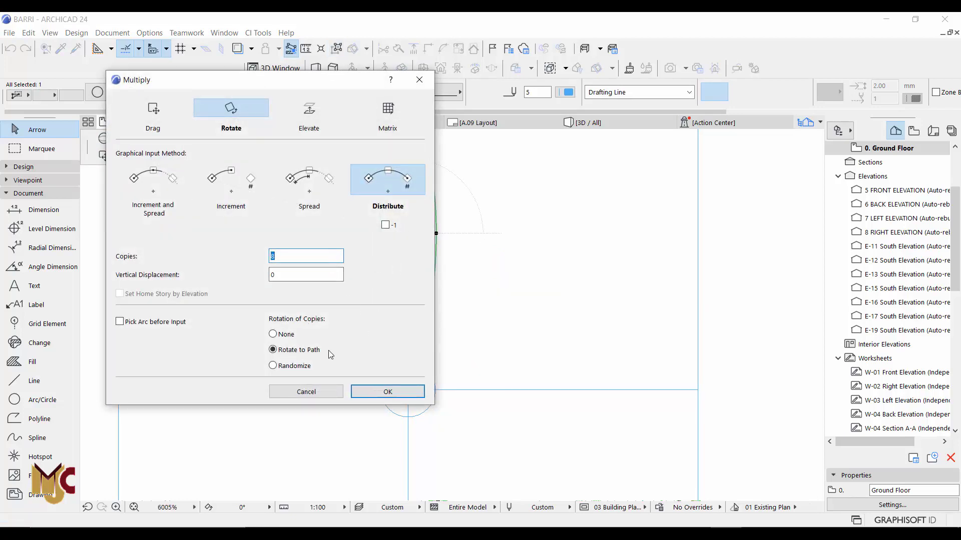
left_click(418, 393)
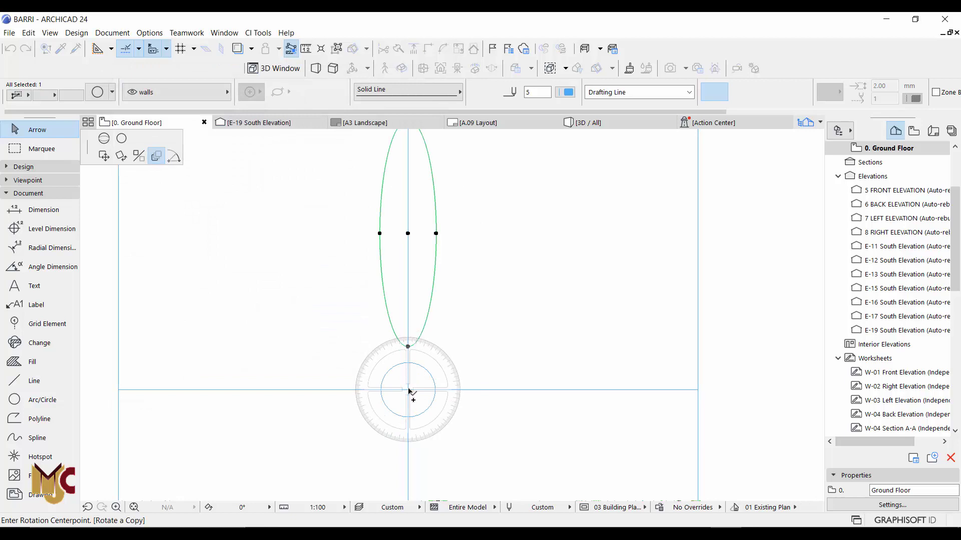
left_click(408, 389)
scroll(404, 207, "down", 2)
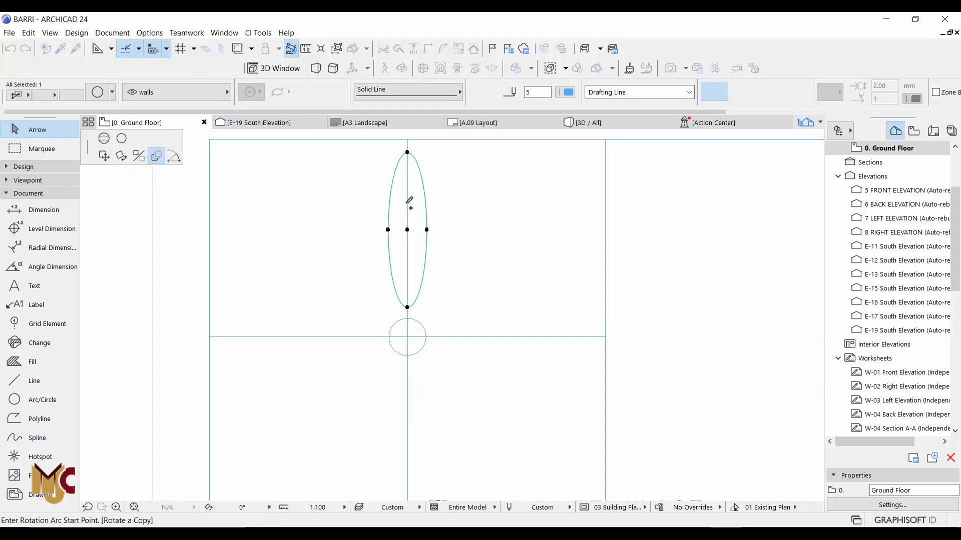
left_click(408, 163)
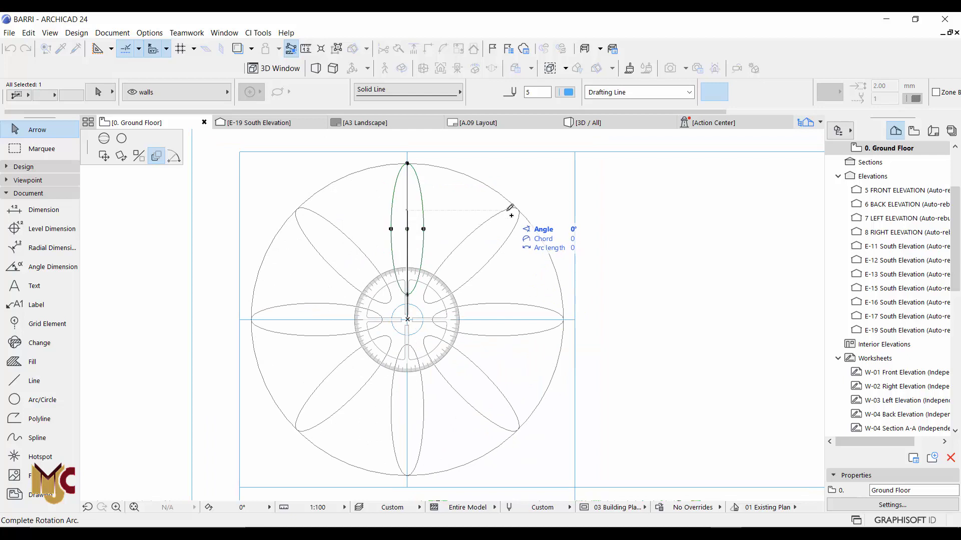
left_click(511, 209)
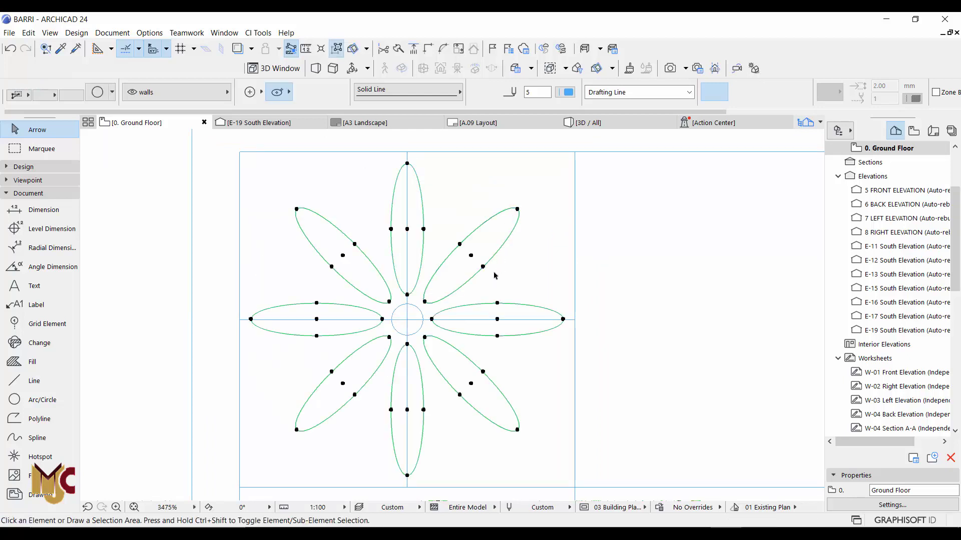
key("Escape")
key("Escape")
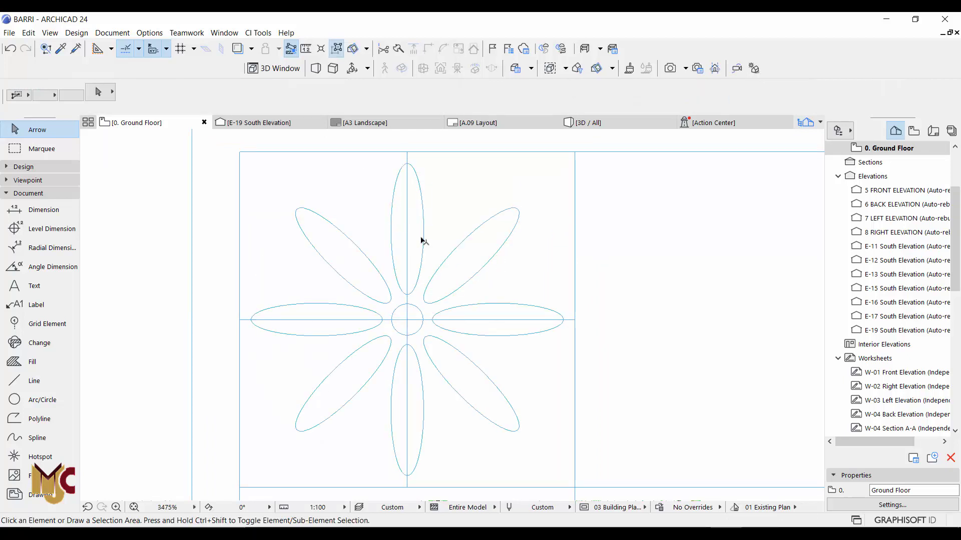
Try to rotate the top petal itself by 30° about its lower end.
scroll(458, 272, "down", 3)
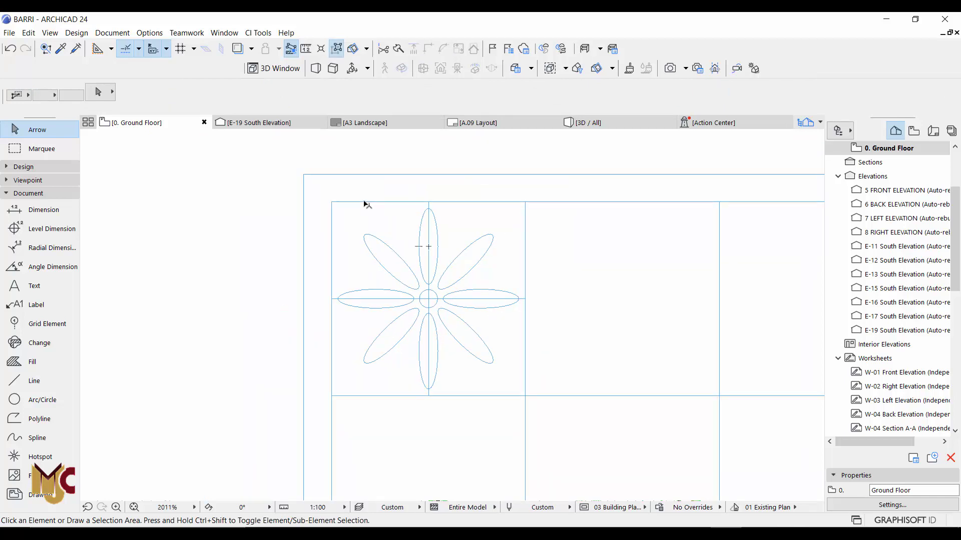
scroll(367, 206, "up", 4)
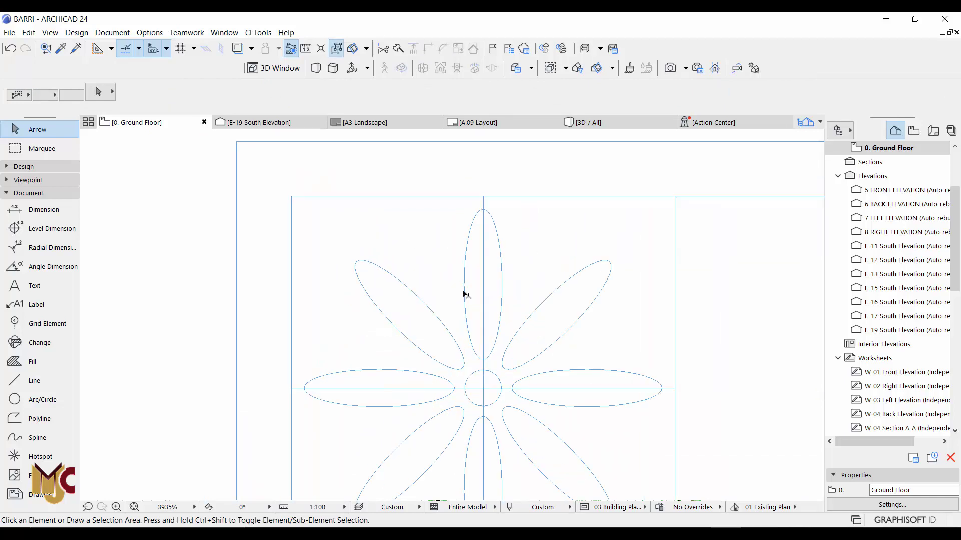
left_click(470, 338)
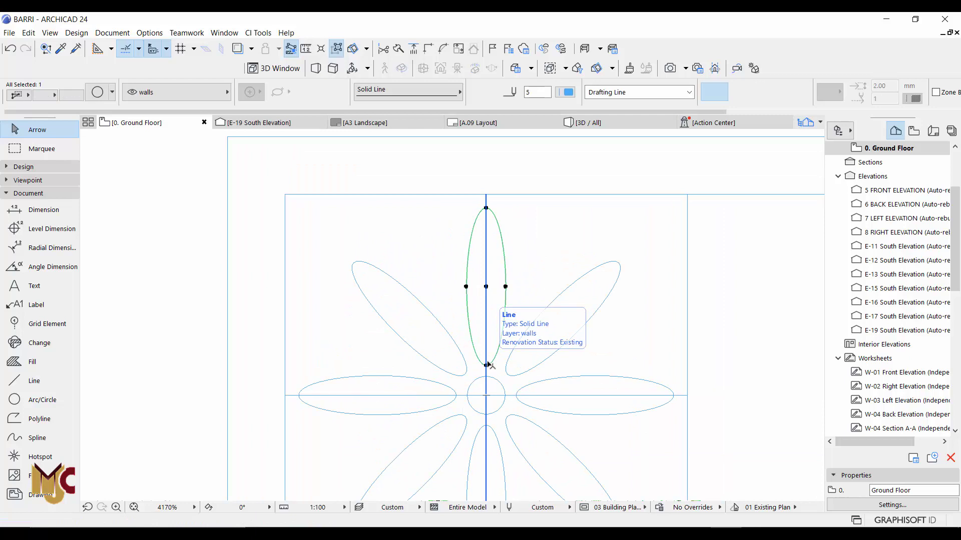
key("ctrl+d")
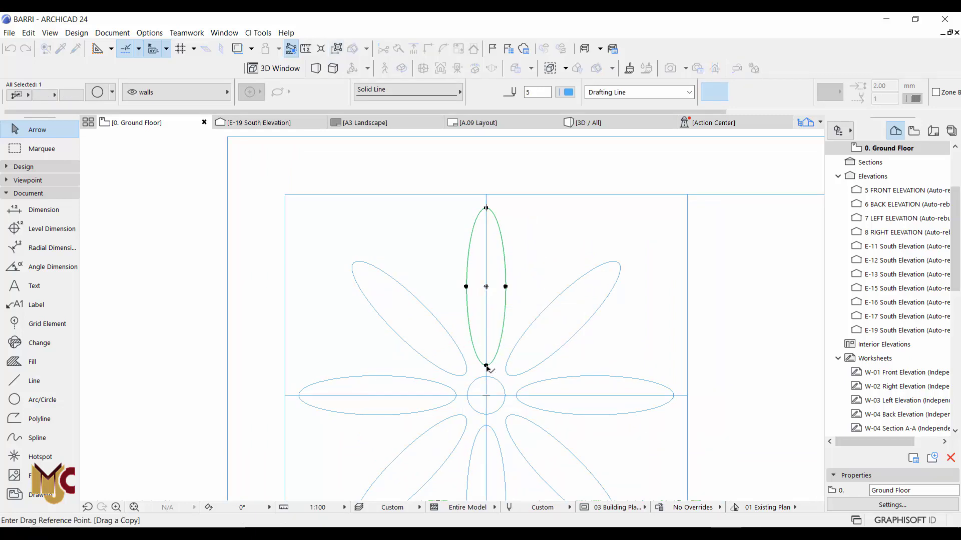
left_click(486, 366)
key("Escape")
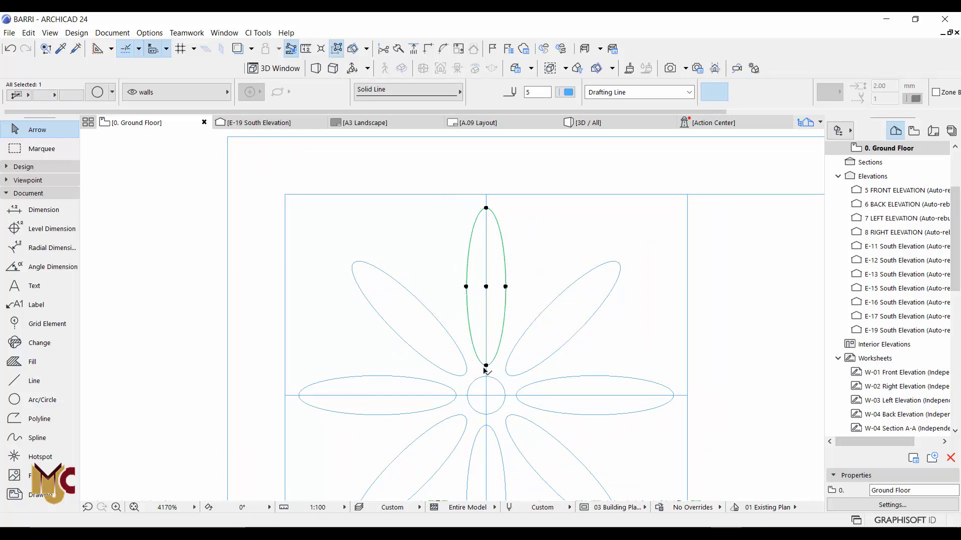
key("ctrl+e")
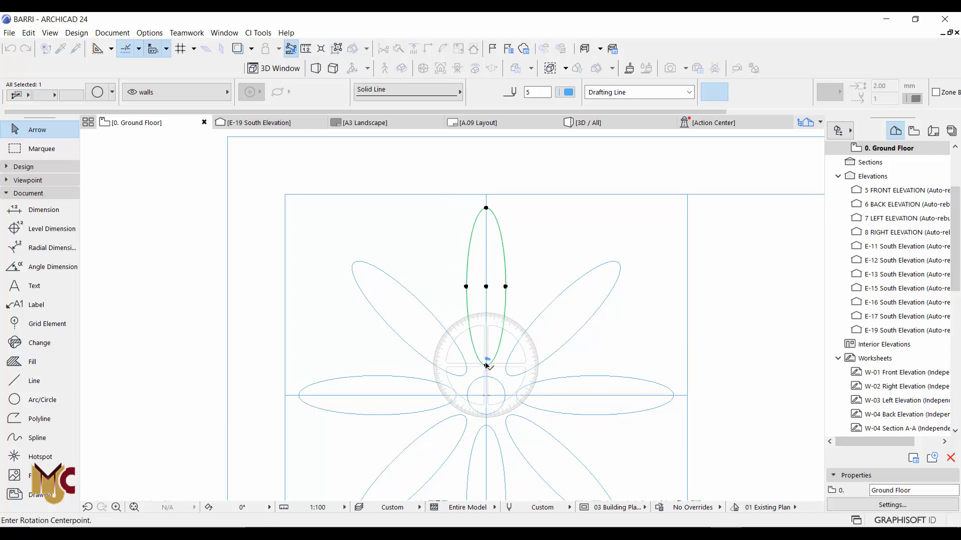
left_click(486, 366)
left_click(479, 207)
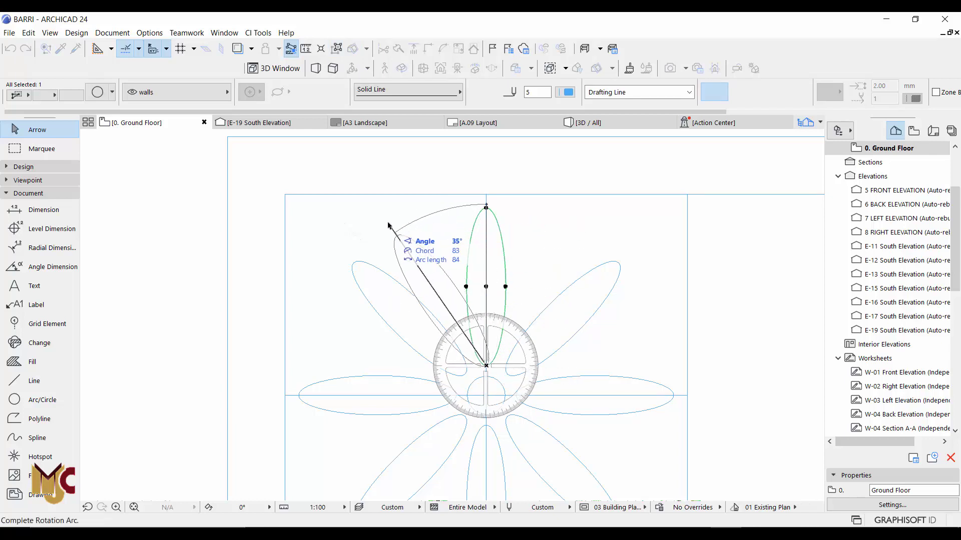
type("30")
key("Return")
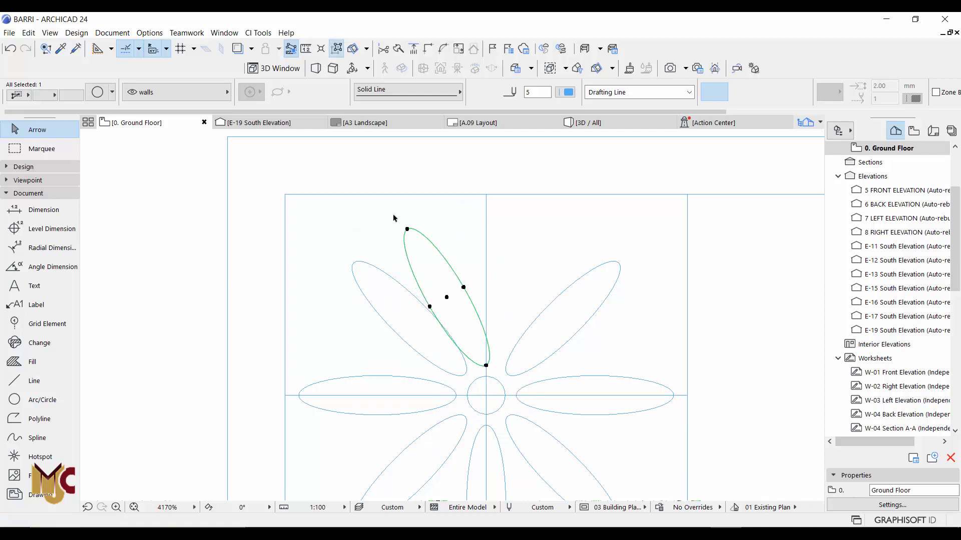
key("ctrl+z")
Copy the top petal rotated 30° about its lower end, and drag the copy outward by about 37.
key("ctrl+shift+e")
left_click(486, 366)
left_click(486, 208)
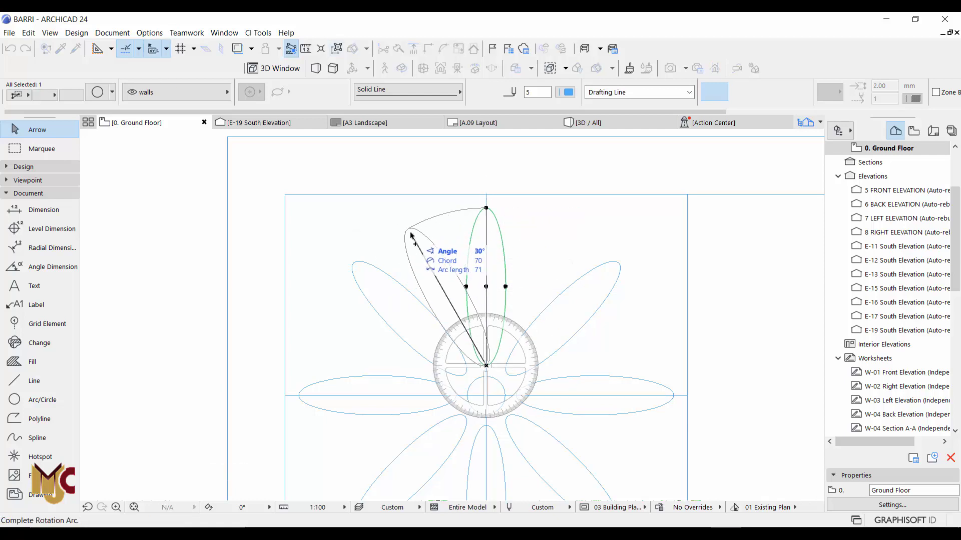
left_click(408, 228)
key("ctrl+d")
left_click(486, 366)
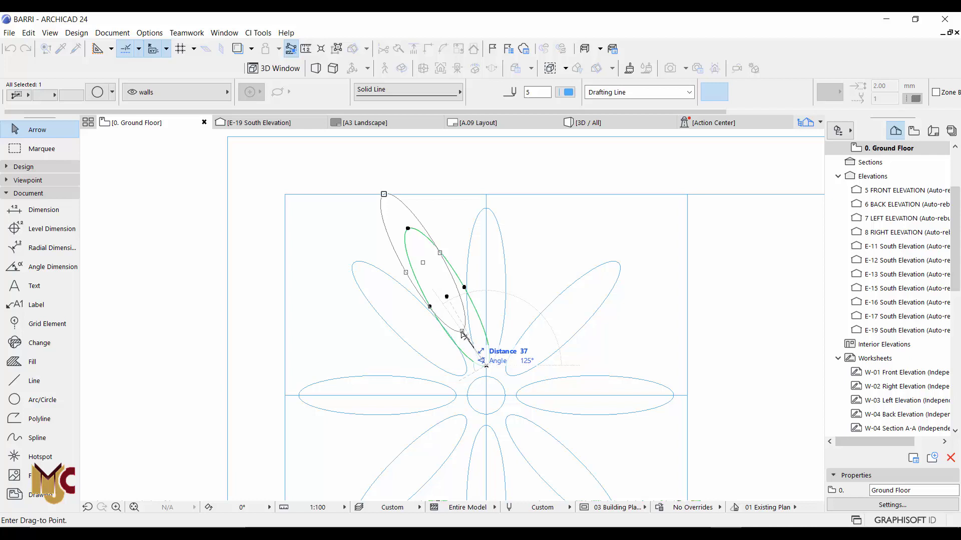
left_click(465, 330)
Shorten the rotated petal copy by stretching its outer end node inward along its axis.
left_click(388, 193)
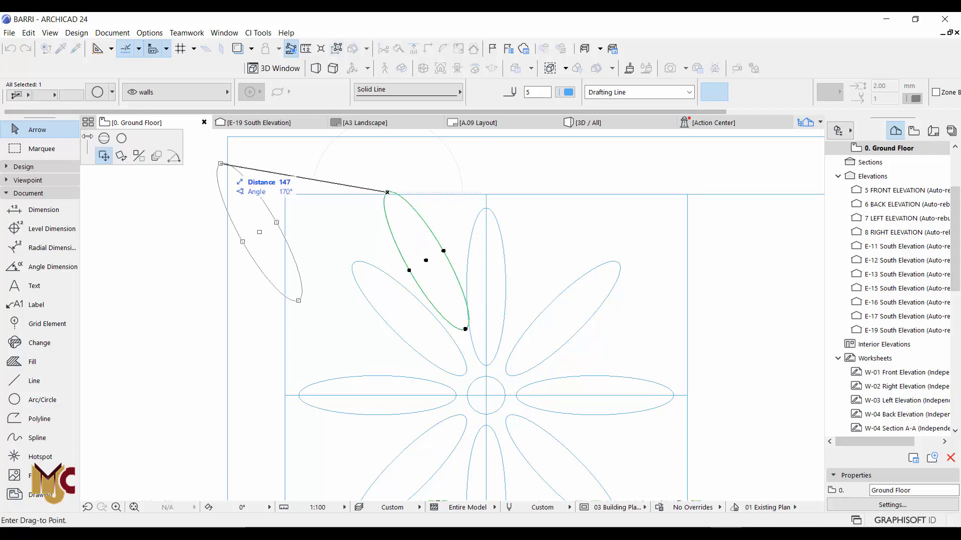
left_click(104, 138)
left_click(402, 217)
scroll(442, 273, "down", 2)
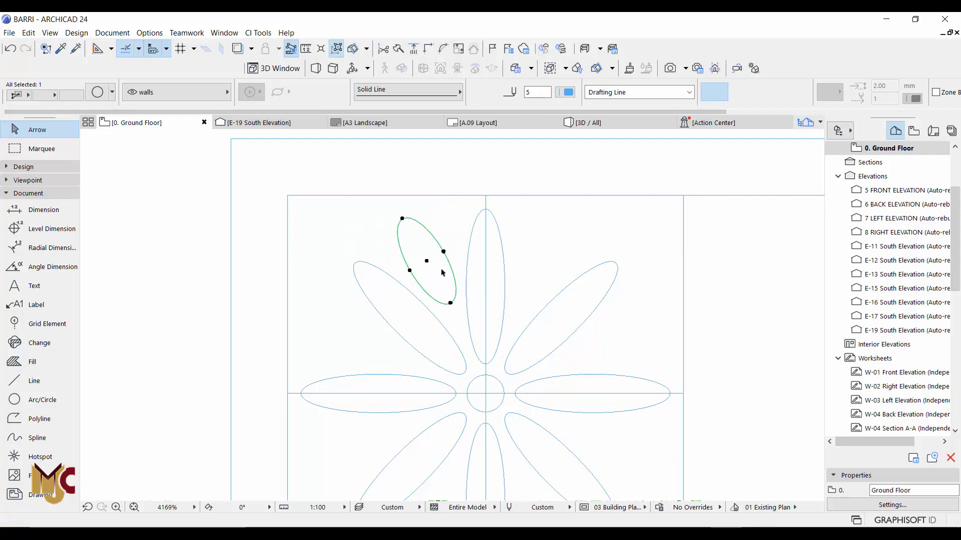
scroll(469, 308, "up", 2)
right_click(473, 314)
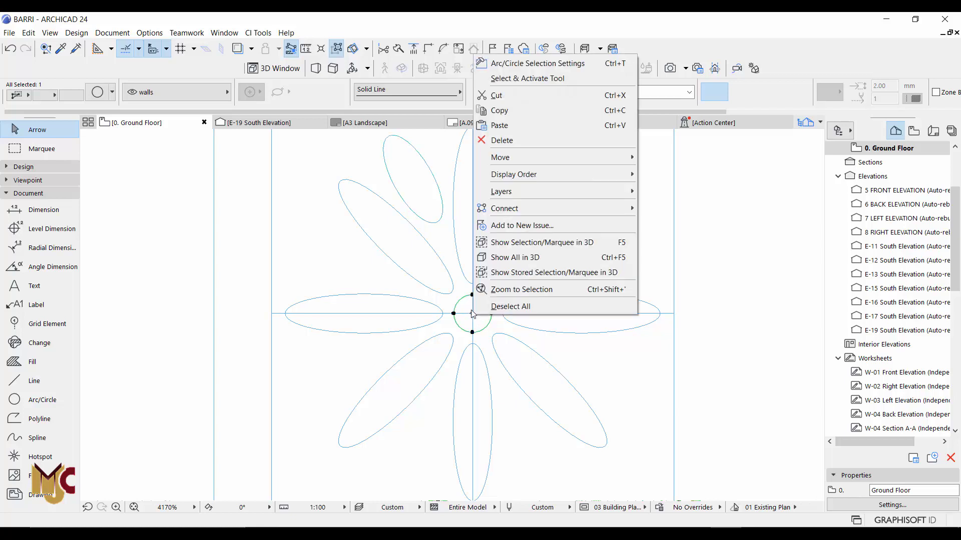
key("Escape")
middle_click_drag(446, 242, 423, 352)
key("ctrl+e")
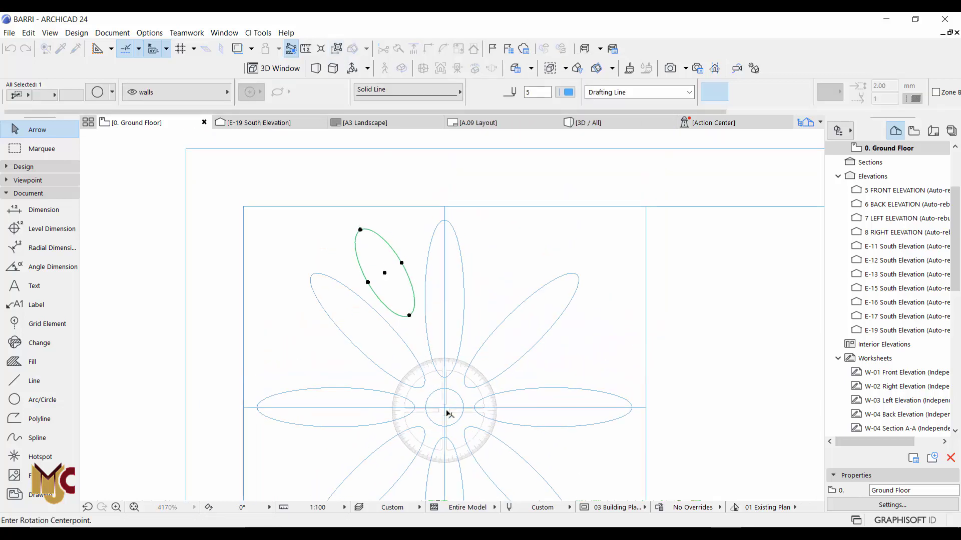
left_click(444, 408)
key("Escape")
key("ctrl+e")
key("Escape")
Move the short petal's inner end to the small circle's centre, and rotate it about -7° around that centre.
left_click_drag(410, 317, 445, 406)
key("ctrl+e")
left_click(445, 407)
left_click(396, 322)
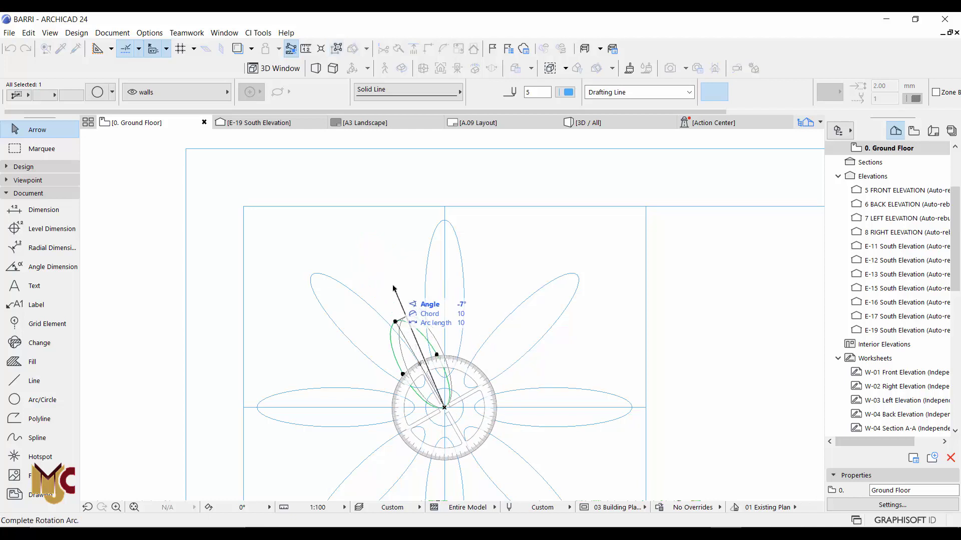
left_click(394, 287)
Move the short petal outward along its axis from the circle's centre to its outer end, between the top and upper-left petals.
scroll(445, 420, "up", 2)
left_click(444, 401)
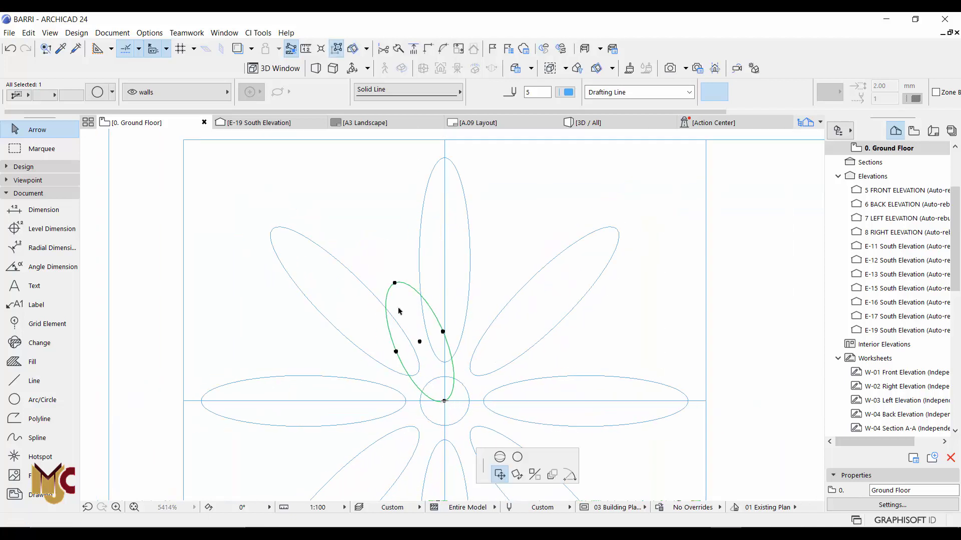
left_click(395, 281)
scroll(440, 369, "down", 1)
scroll(440, 380, "up", 1)
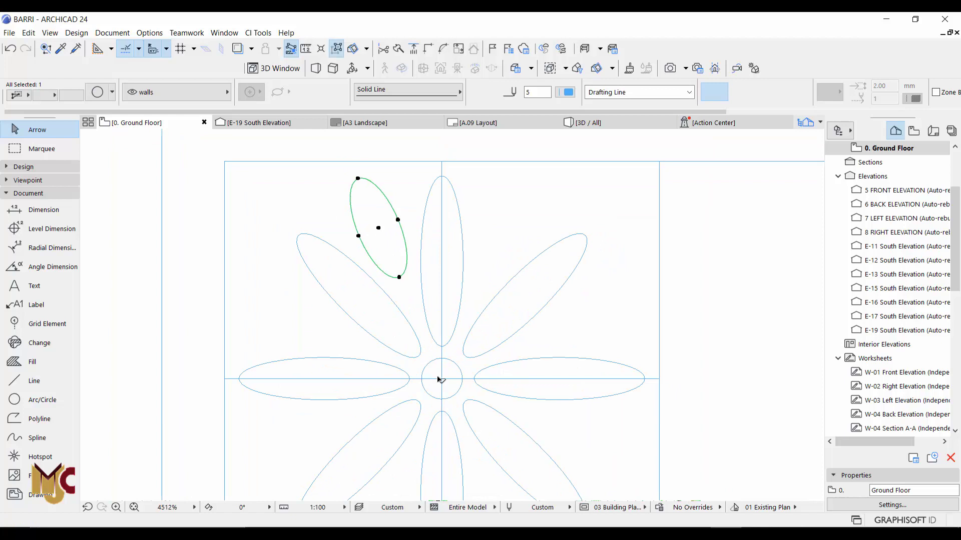
Rotate a copy of the short petal around the small circle's centre into the gap between the upper-left and left petals.
key("ctrl+alt+e")
left_click(441, 378)
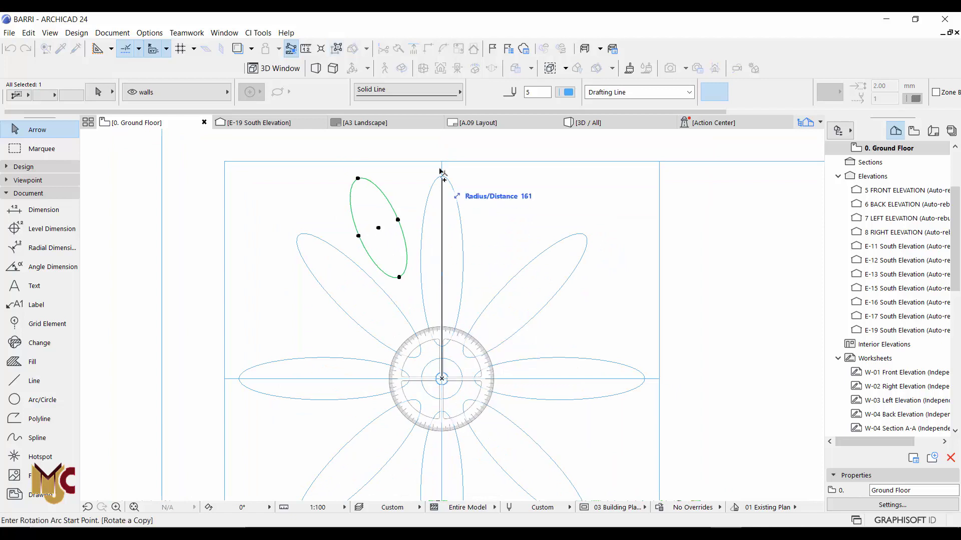
left_click(441, 167)
left_click(314, 244)
Mirror a copy of both short petals across the square's vertical centre line.
left_click(398, 277, "shift")
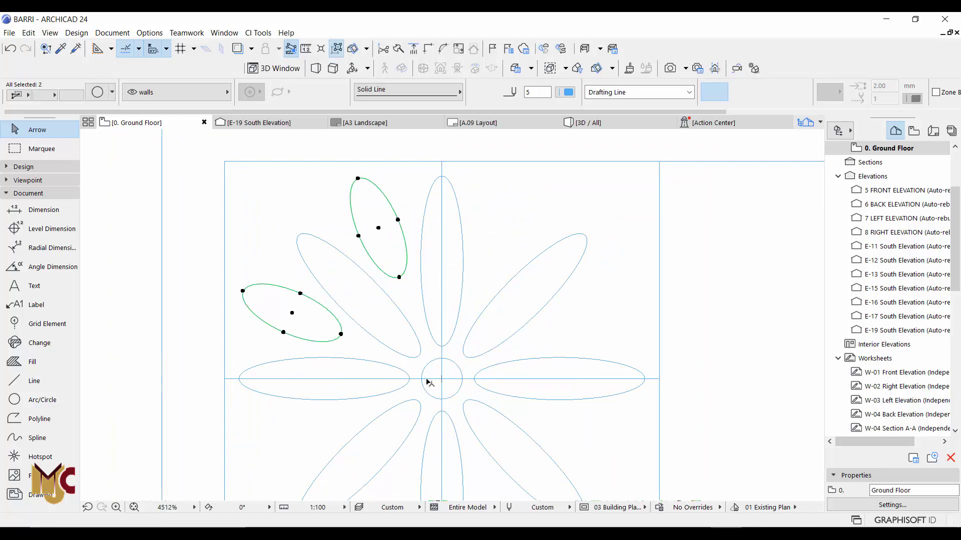
right_click(442, 380)
left_click(399, 278)
left_click_drag(327, 314, 344, 333, "shift")
scroll(436, 352, "up", 3)
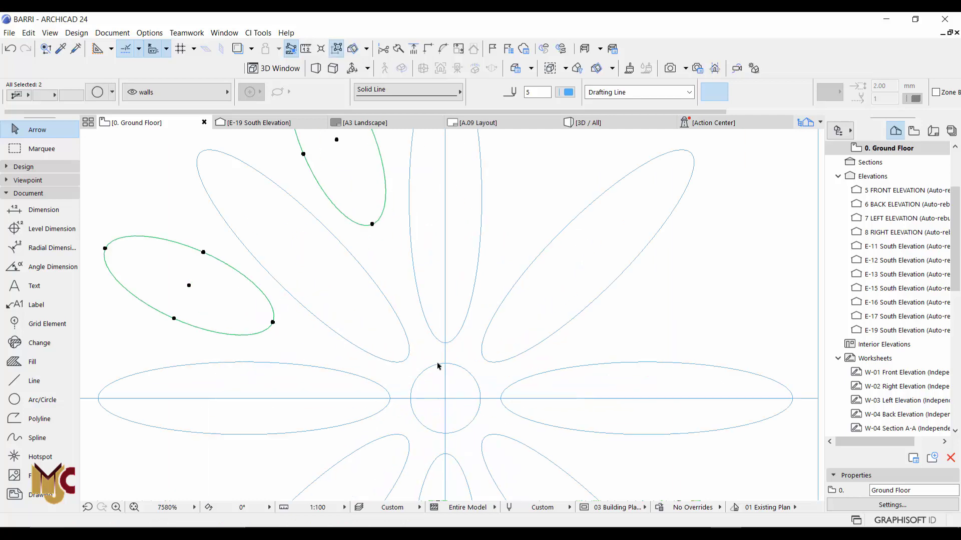
right_click(445, 316)
left_click(370, 228)
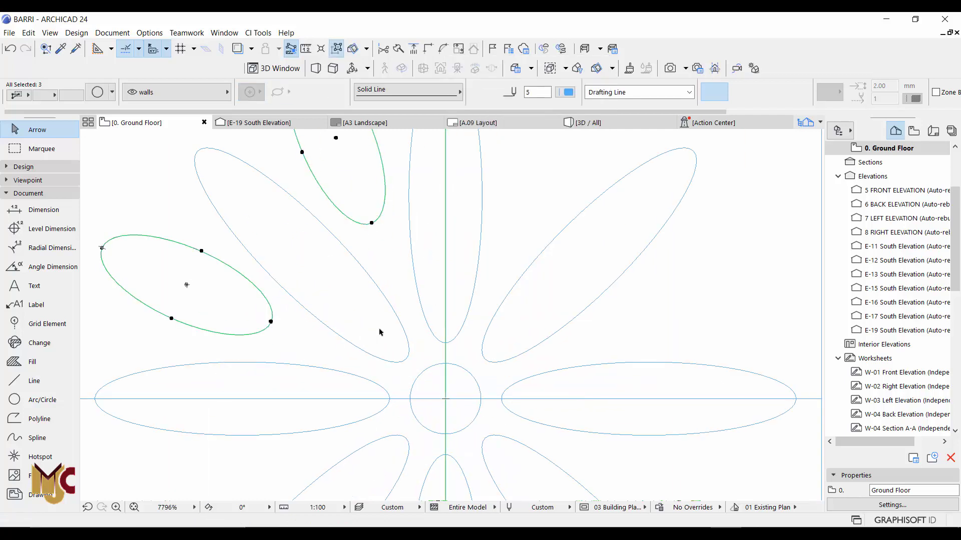
right_click(418, 341)
mouse_move(450, 176)
left_click(645, 268)
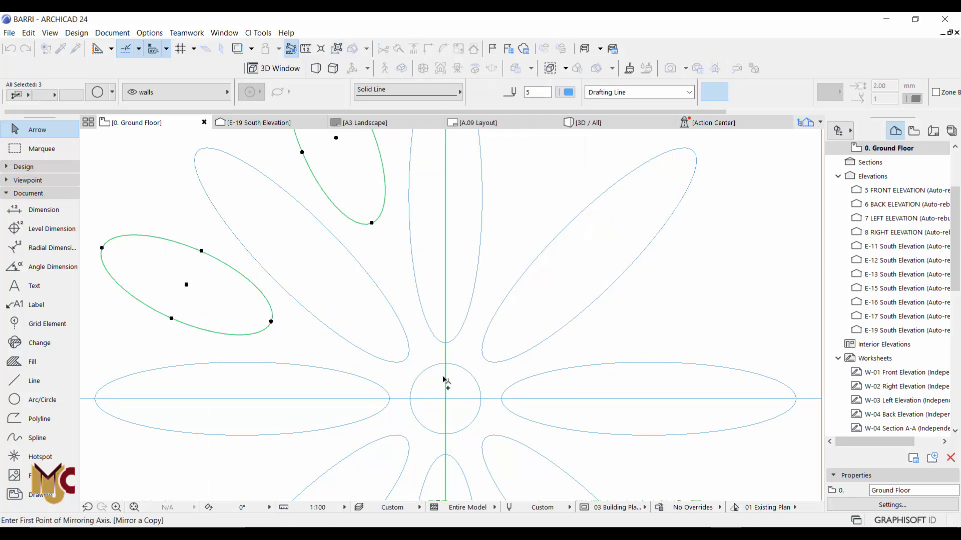
left_click(445, 388)
left_click(448, 195)
scroll(453, 272, "down", 3)
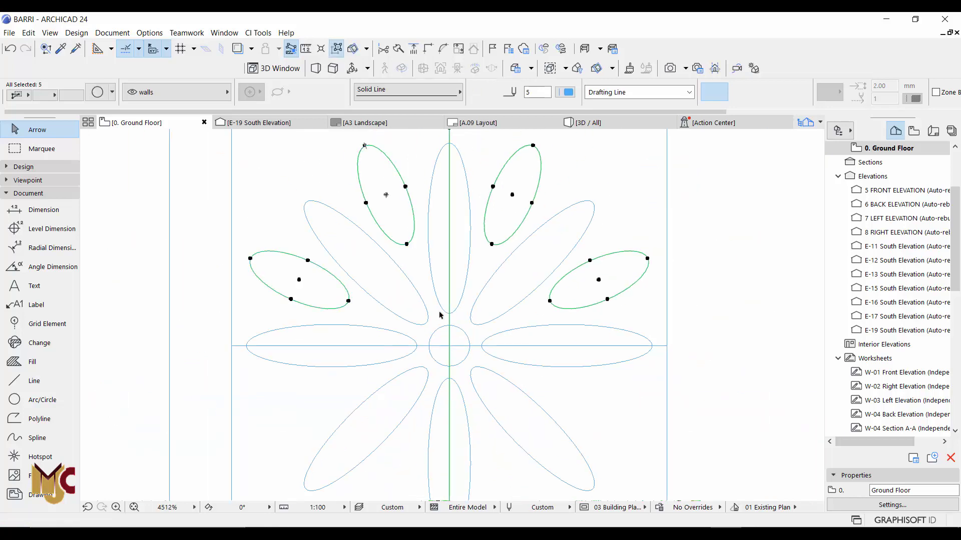
Mirror a copy of the four upper short petals across the square's horizontal centre line, and clear the selection.
right_click(455, 268)
mouse_move(551, 370)
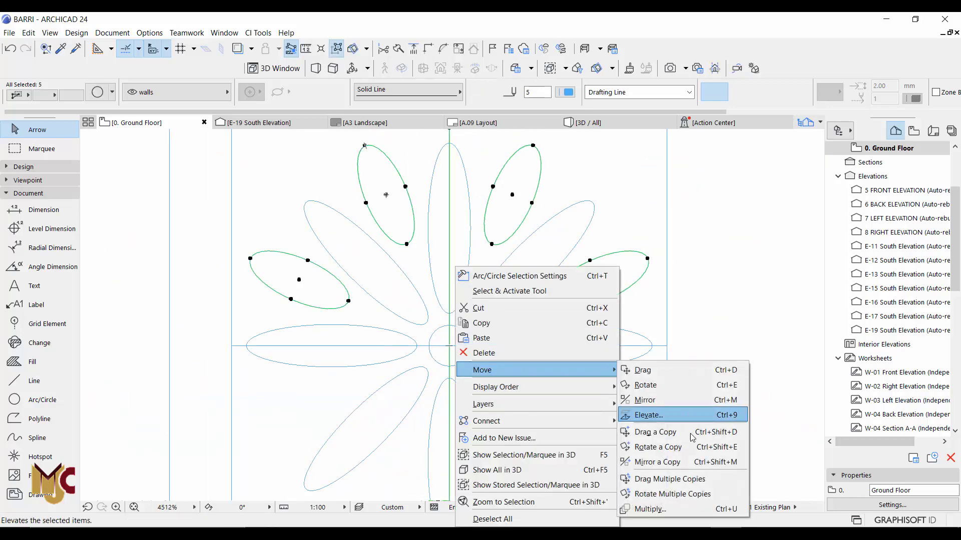
left_click(661, 463)
left_click(450, 346)
left_click(520, 345)
scroll(528, 272, "down", 3)
key("Escape")
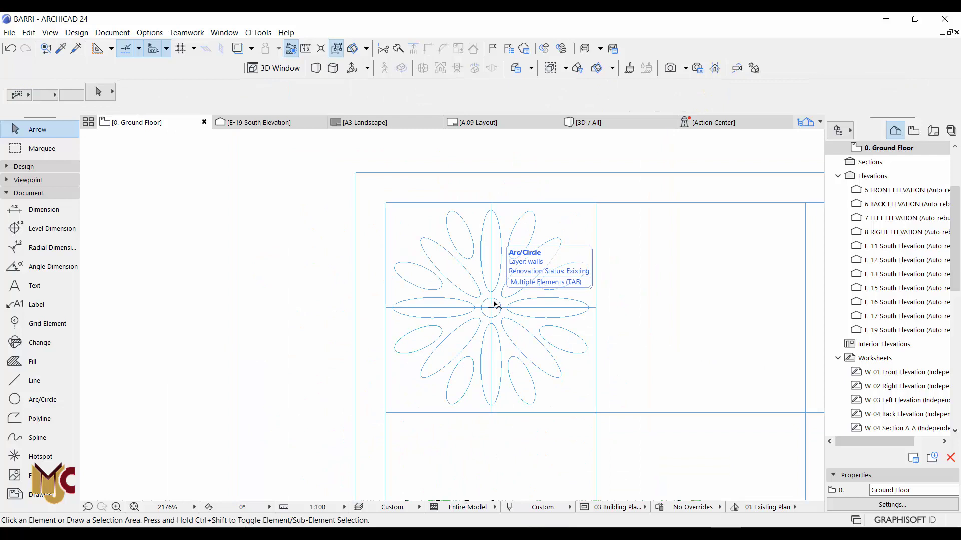
Place two copies of the small centre circle near the square's upper-left corner, one on each side of the diagonal petal's tip.
scroll(427, 229, "up", 2)
left_click(528, 333)
key("ctrl+shift+d")
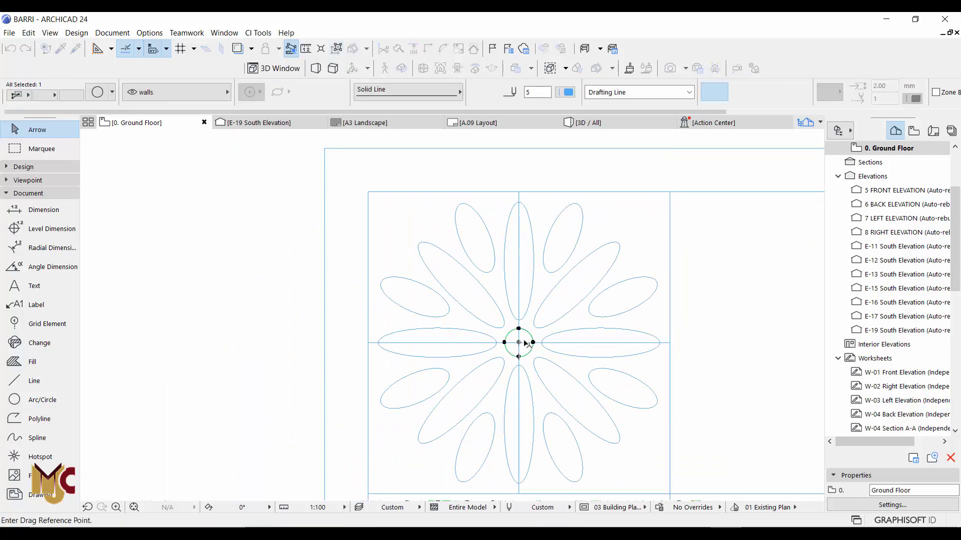
left_click(519, 343)
left_click(429, 213)
left_click(429, 213)
key("ctrl+shift+d")
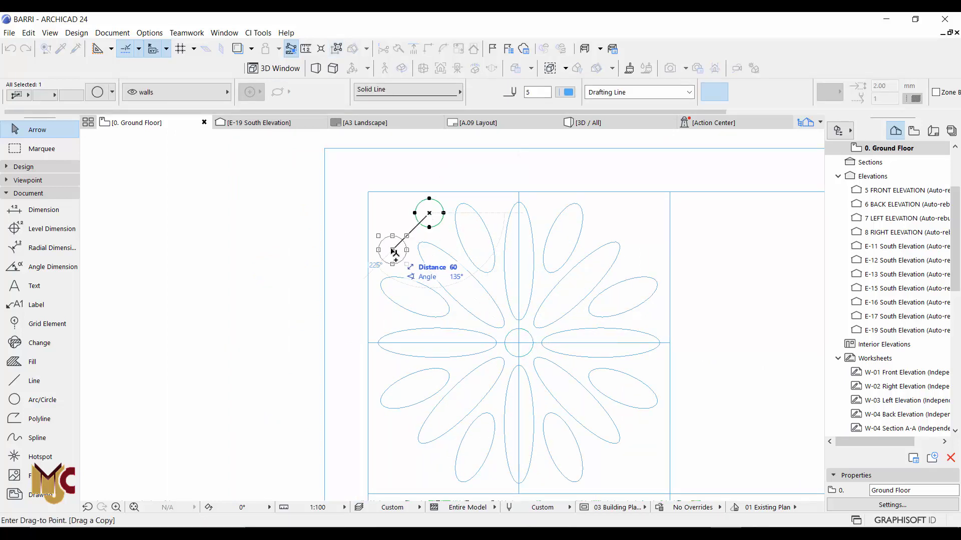
left_click(387, 250)
Mirror a copy of the two corner circles across the square's vertical centre line.
scroll(391, 243, "down", 2)
scroll(473, 256, "up", 2)
right_click(473, 256)
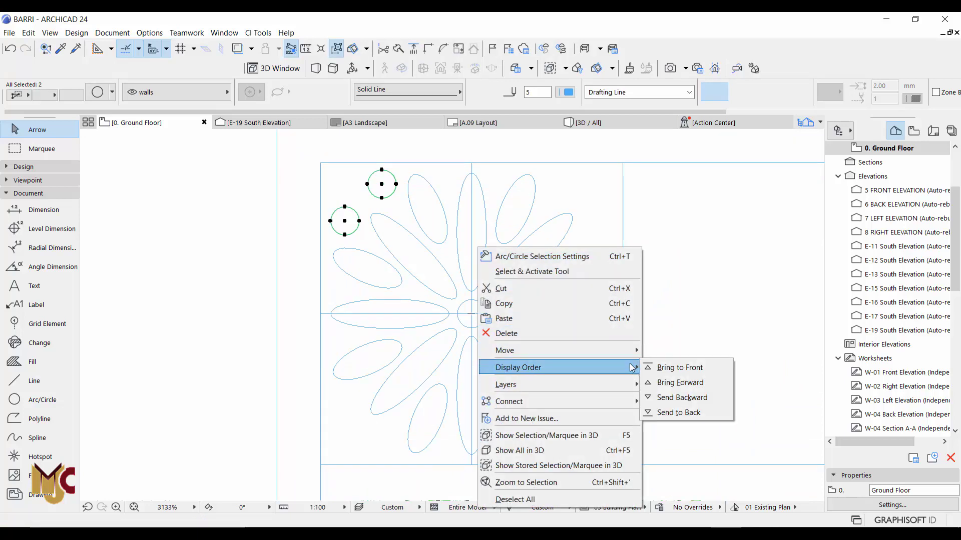
mouse_move(621, 350)
left_click(686, 444)
left_click(472, 314)
left_click(459, 197)
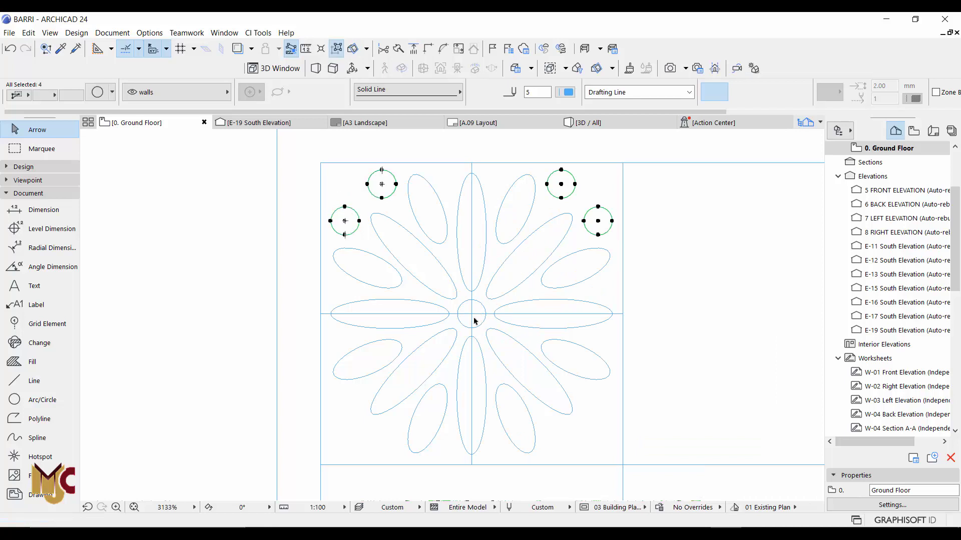
Mirror a copy of the four upper corner circles across the square's horizontal centre line, and clear the selection.
right_click(523, 334)
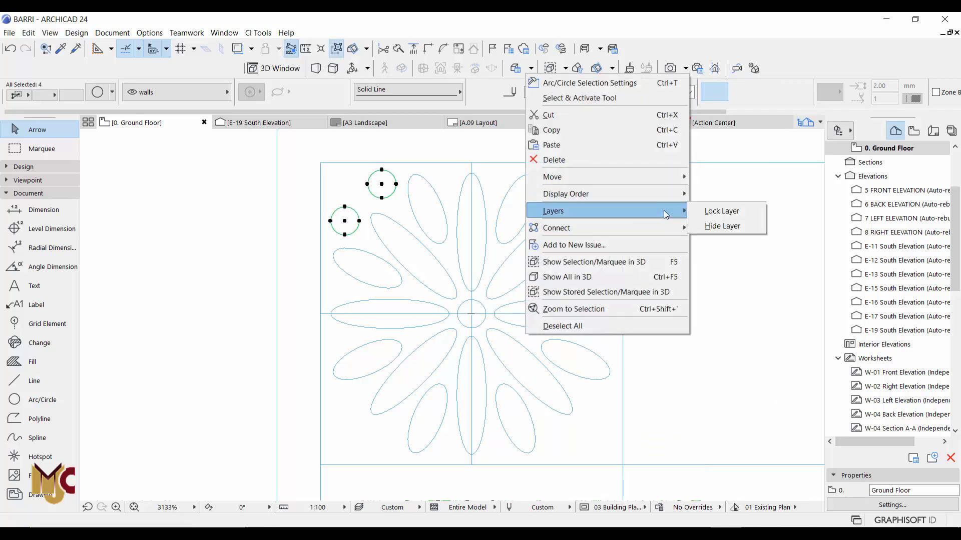
mouse_move(672, 181)
left_click(741, 268)
left_click(502, 314)
left_click(687, 314)
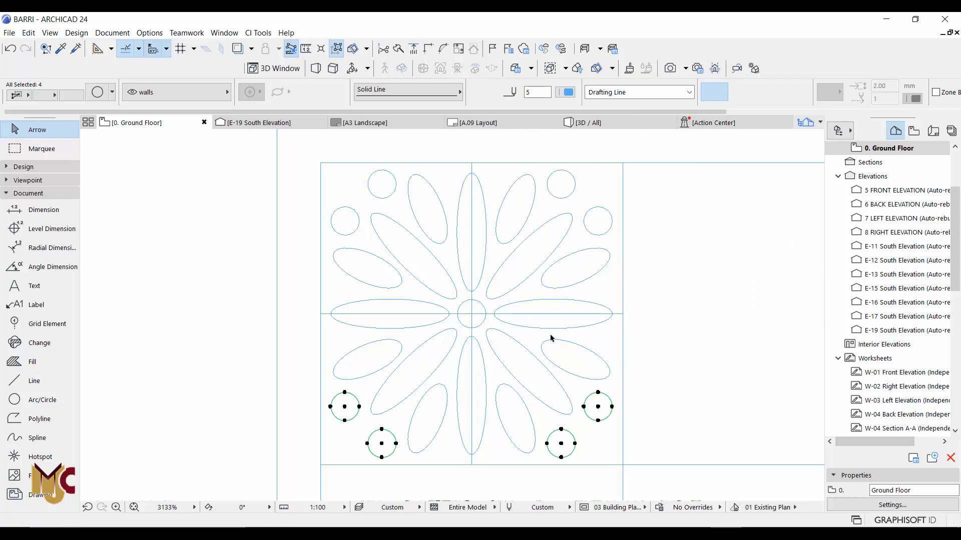
scroll(551, 336, "down", 3)
key("Escape")
Delete the horizontal and vertical centre lines from the flower square.
scroll(537, 335, "up", 2)
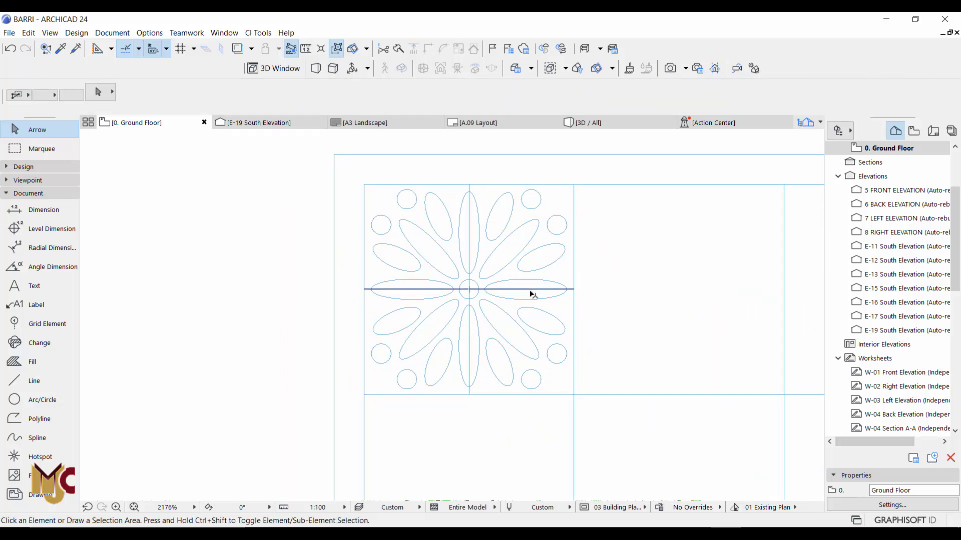
left_click(470, 336)
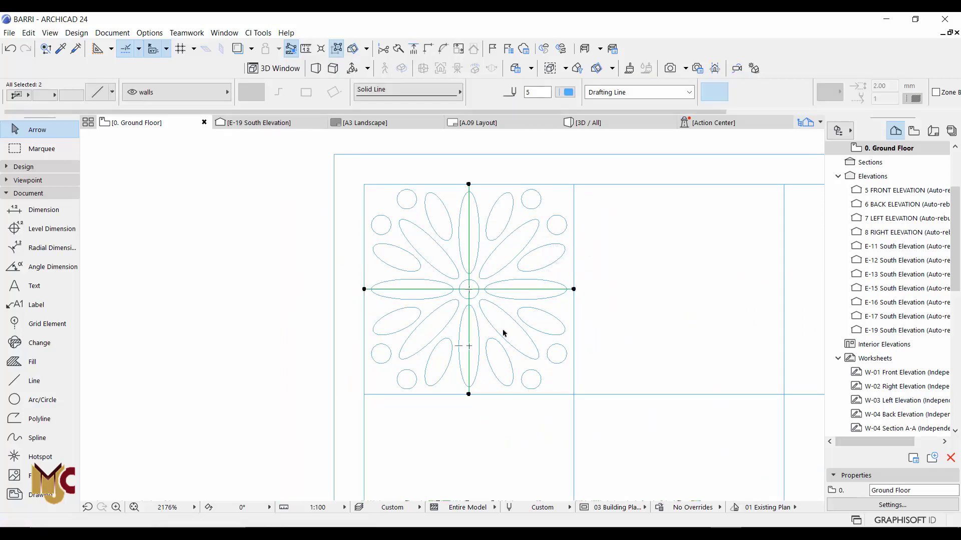
key("Escape")
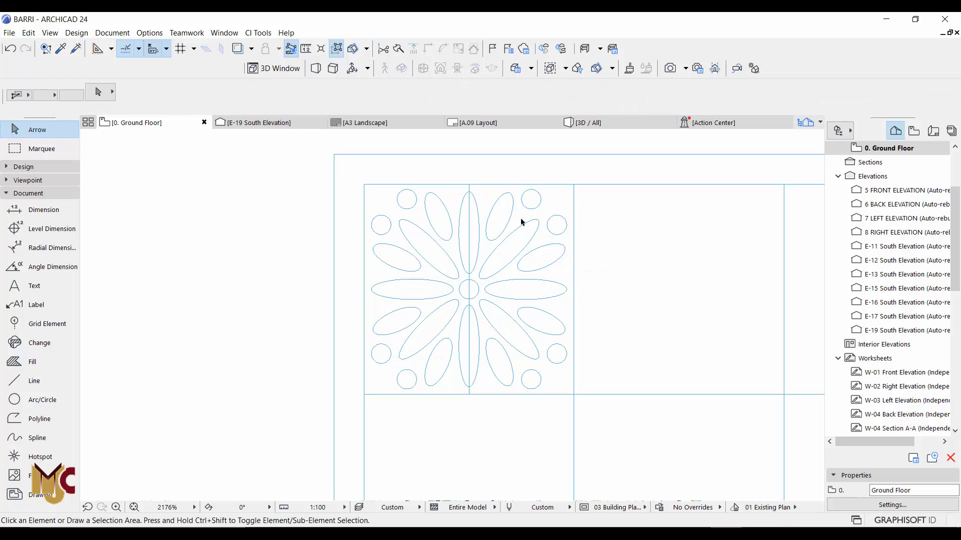
left_click(472, 226)
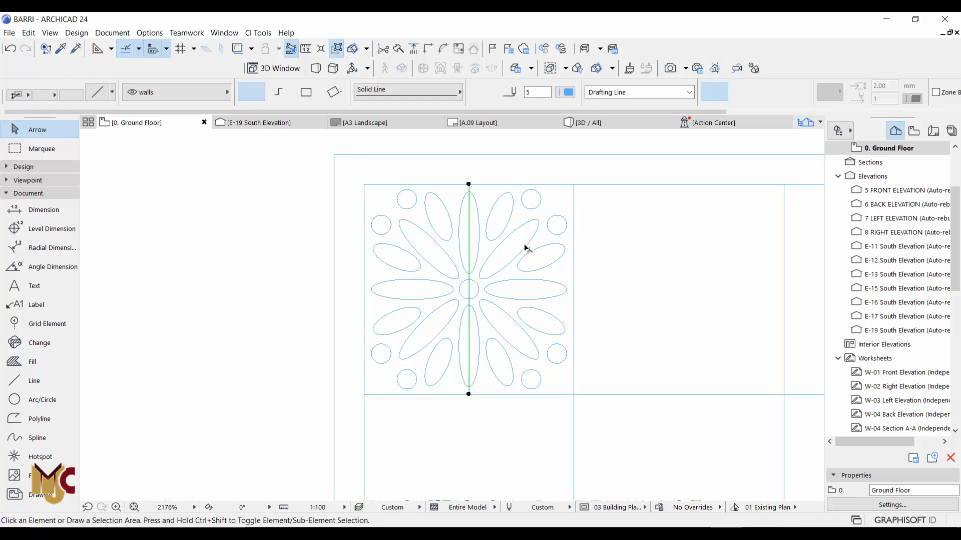
key("Escape")
scroll(410, 205, "up", 1)
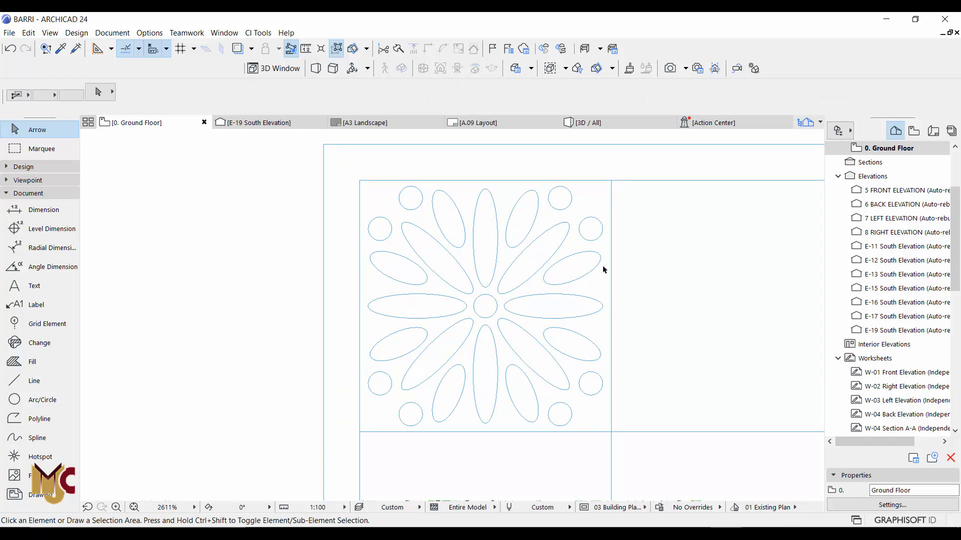
Create a 35-thick slab from the outer frame rectangle and select it.
scroll(446, 264, "down", 2)
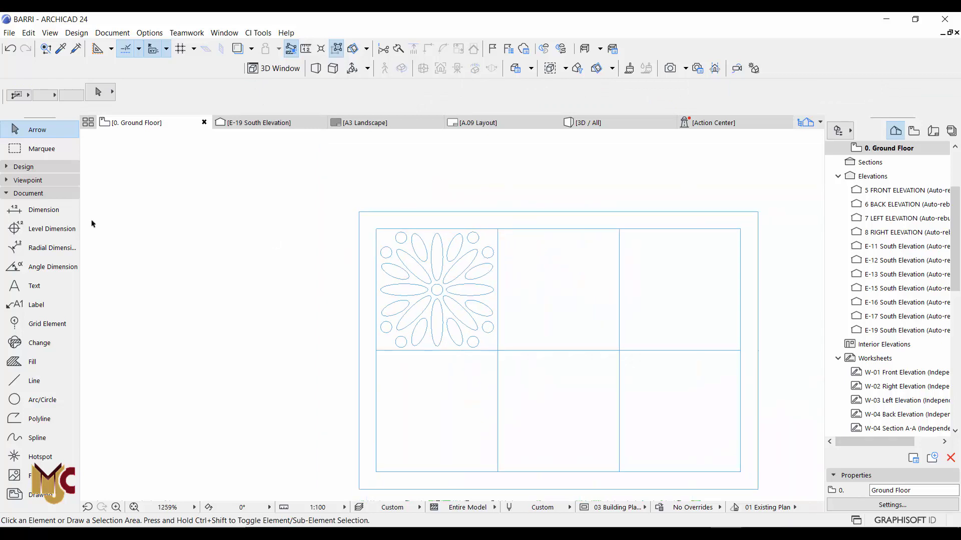
left_click(20, 166)
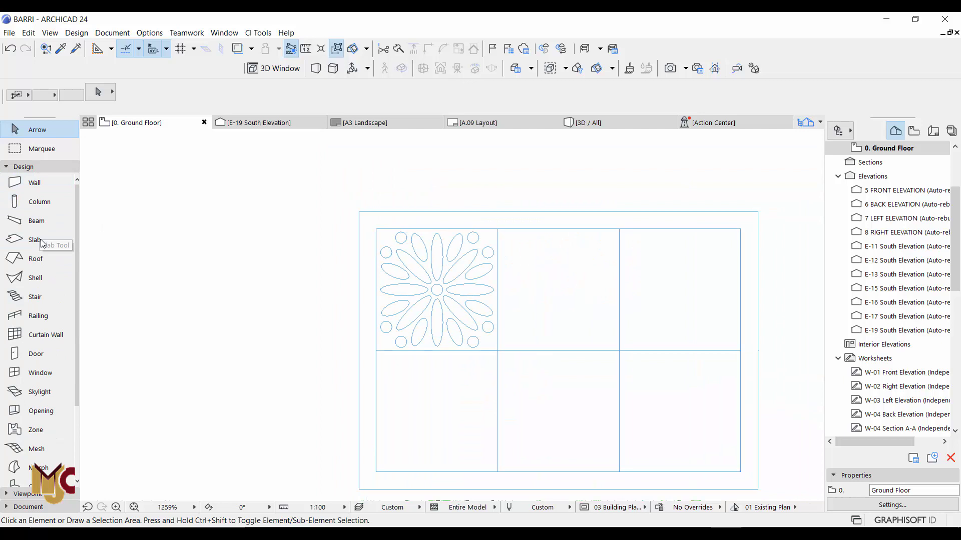
left_click(35, 240)
scroll(625, 256, "down", 1)
scroll(653, 281, "up", 1)
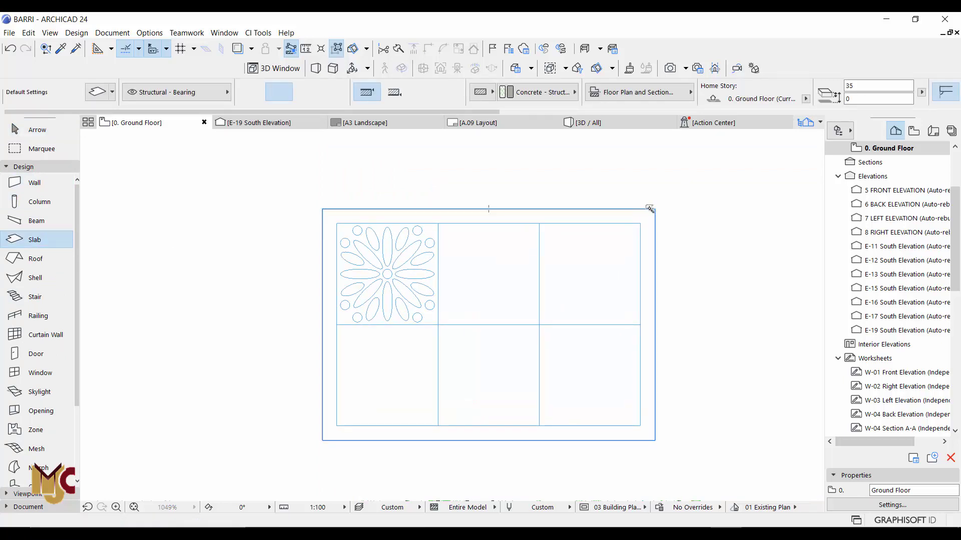
scroll(649, 208, "up", 2)
key("Escape")
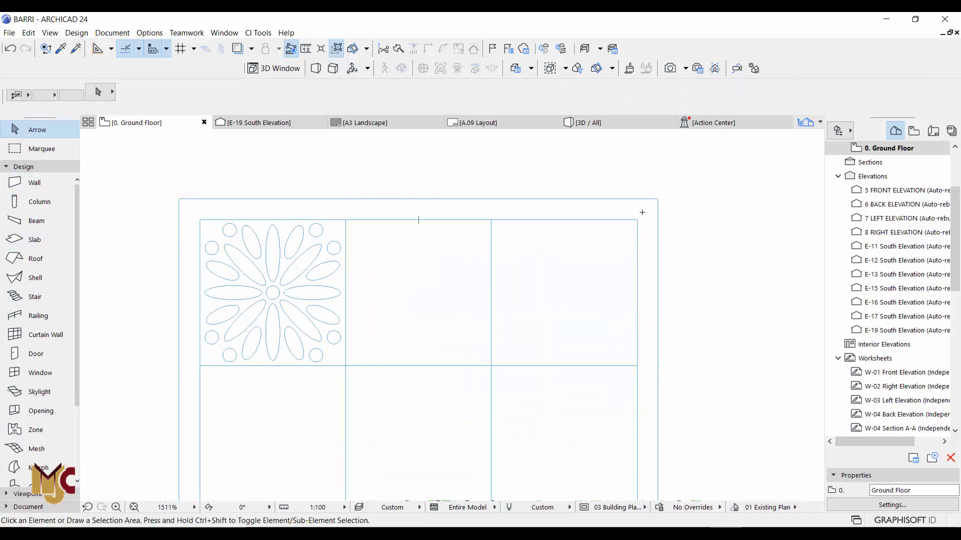
left_click(576, 254)
left_click(35, 240)
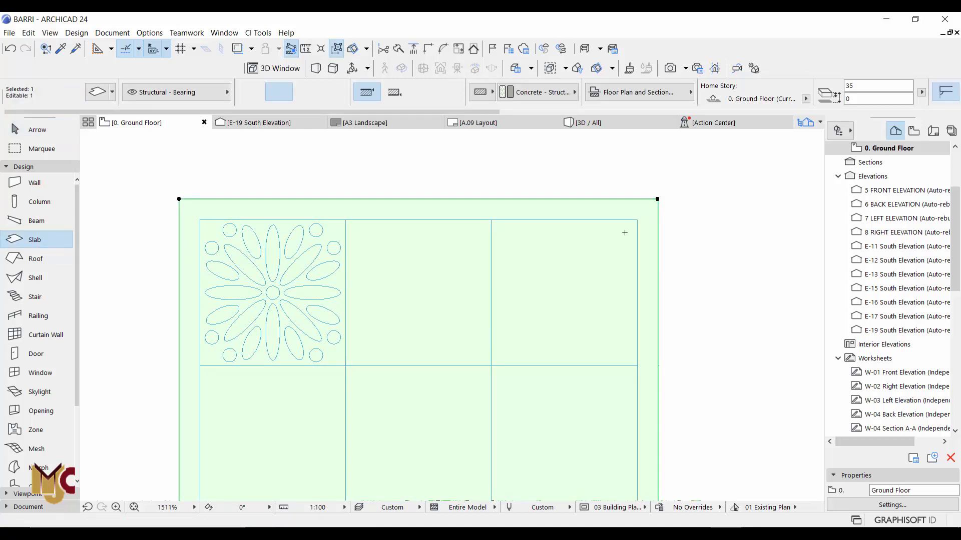
Subtract a rectangle along the inner grid boundary from the frame slab, and clear the selection.
scroll(615, 255, "down", 3)
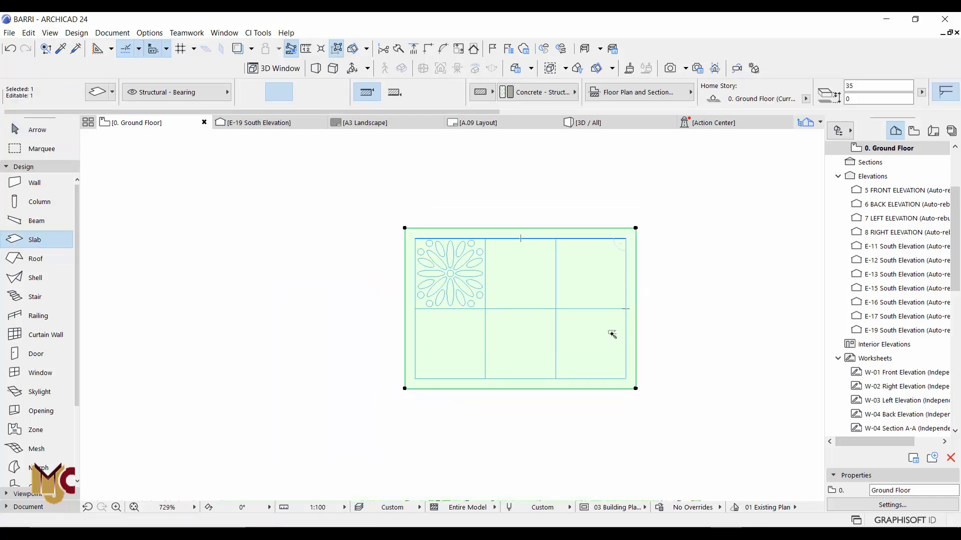
key("Escape")
scroll(628, 309, "up", 2)
left_click(640, 169, "shift")
left_click(641, 169)
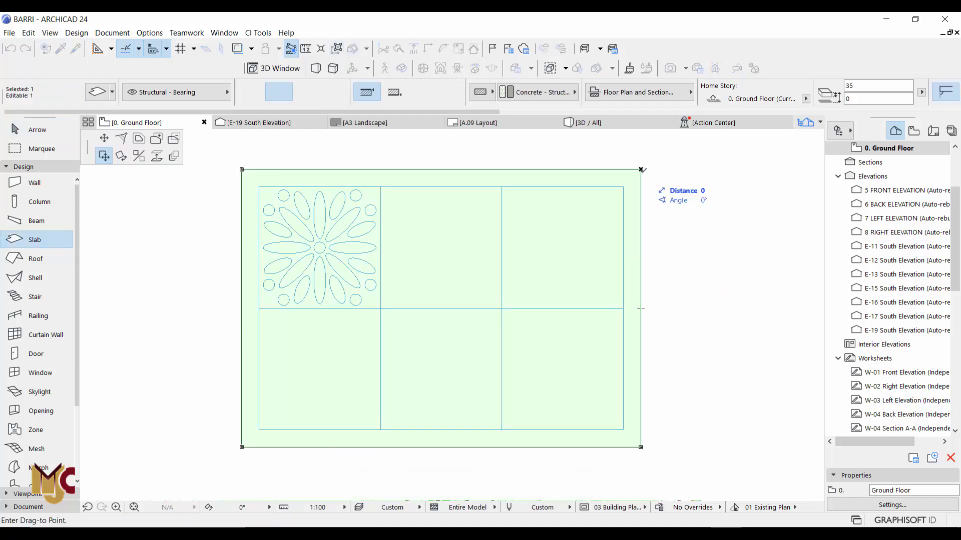
left_click(174, 138)
left_click(623, 187)
left_click(259, 430)
key("Escape")
Set the slab thickness to 900 and create slabs from the two small circles near the square's upper-left corner.
scroll(306, 335, "up", 2)
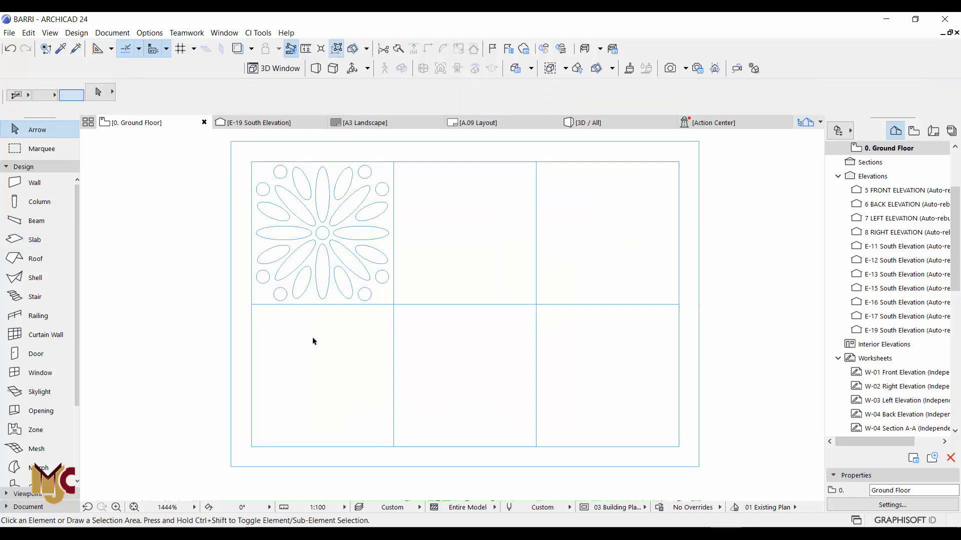
scroll(325, 266, "up", 3)
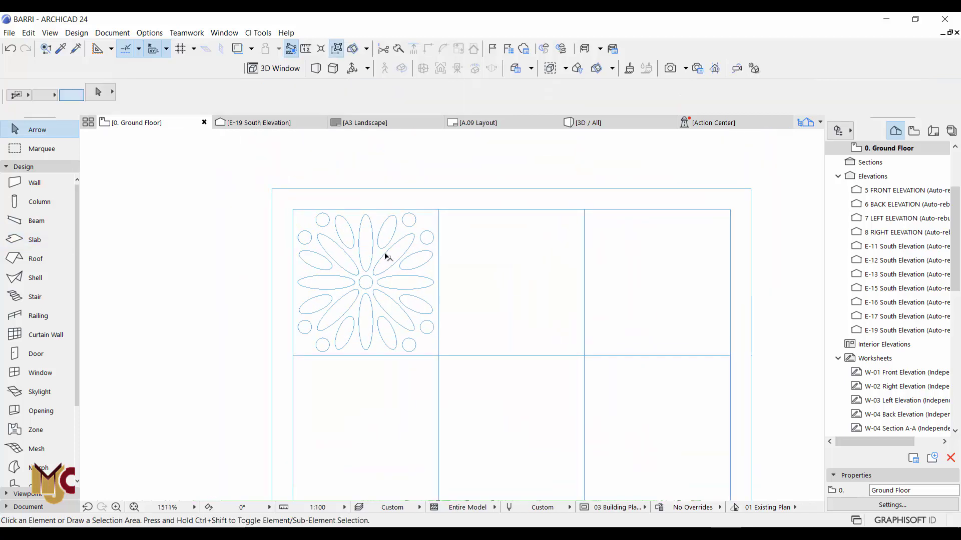
left_click(35, 240)
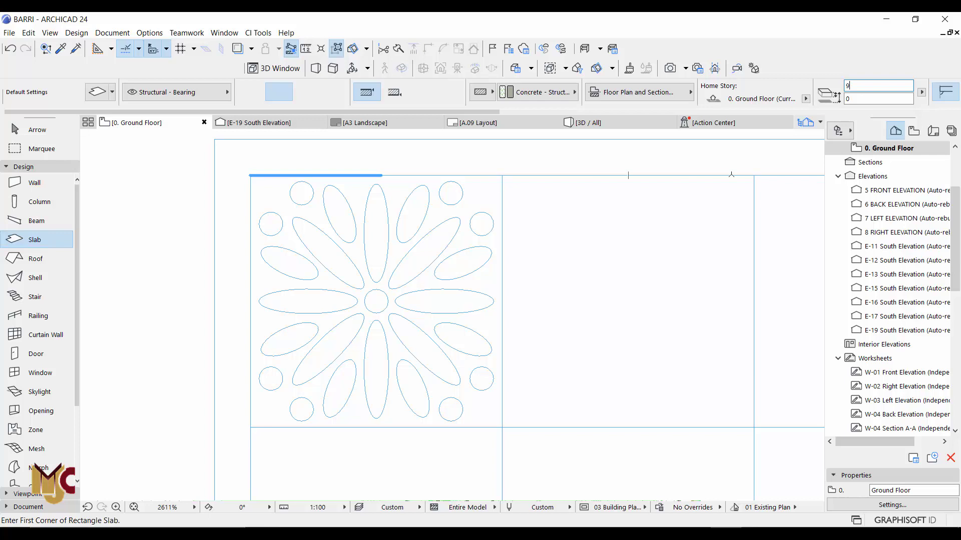
scroll(306, 186, "up", 3)
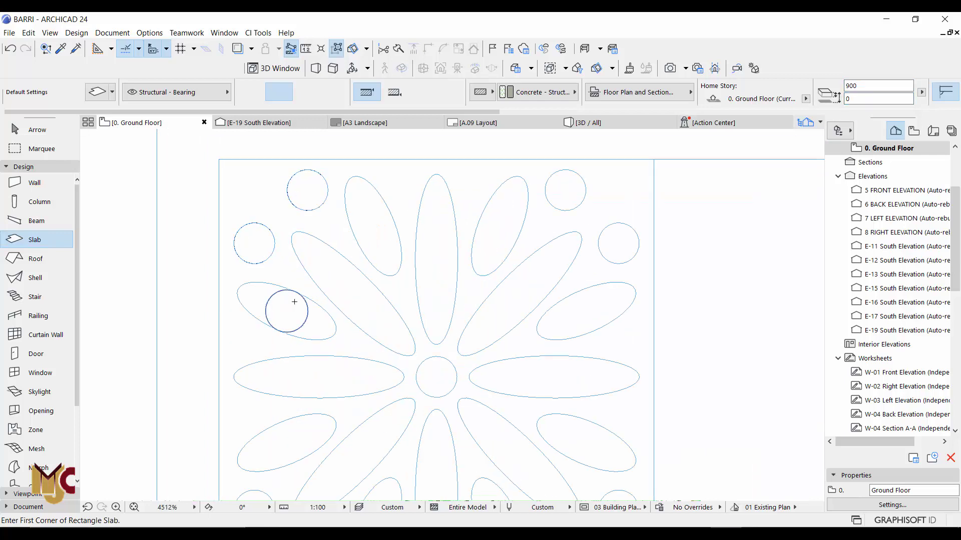
key("Escape")
key("ctrl+z")
left_click(255, 248)
left_click(306, 191)
left_click(44, 237)
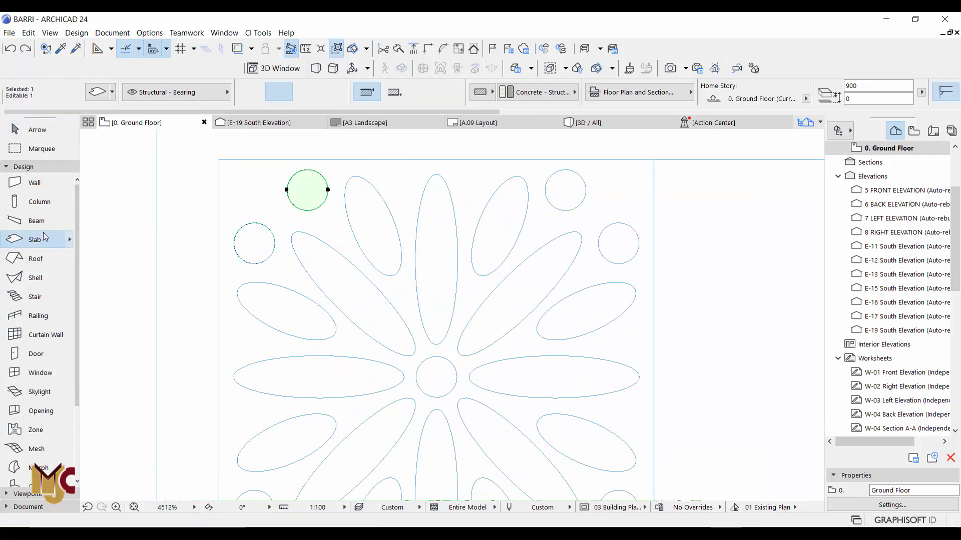
key("Escape")
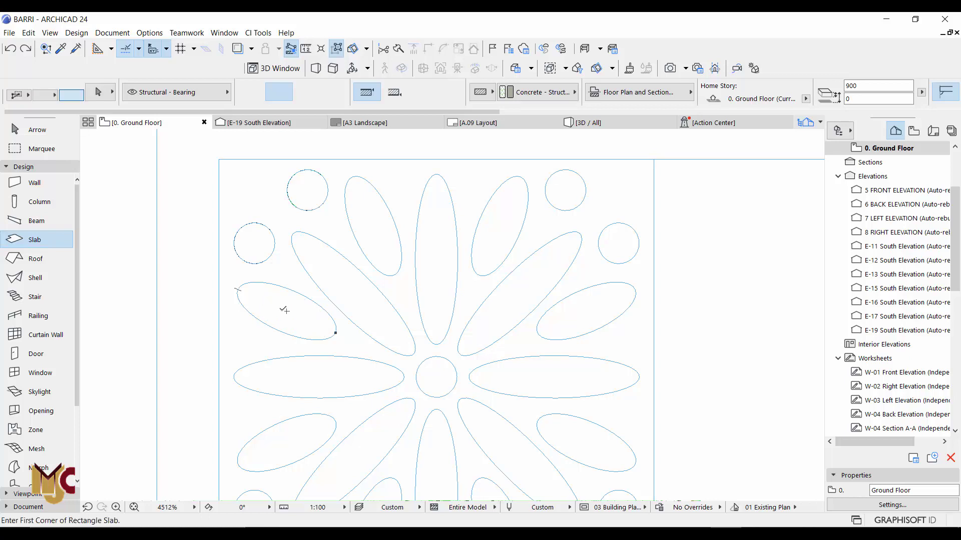
Create 900-thick slabs from the flower's eight long petals.
scroll(317, 264, "down", 2)
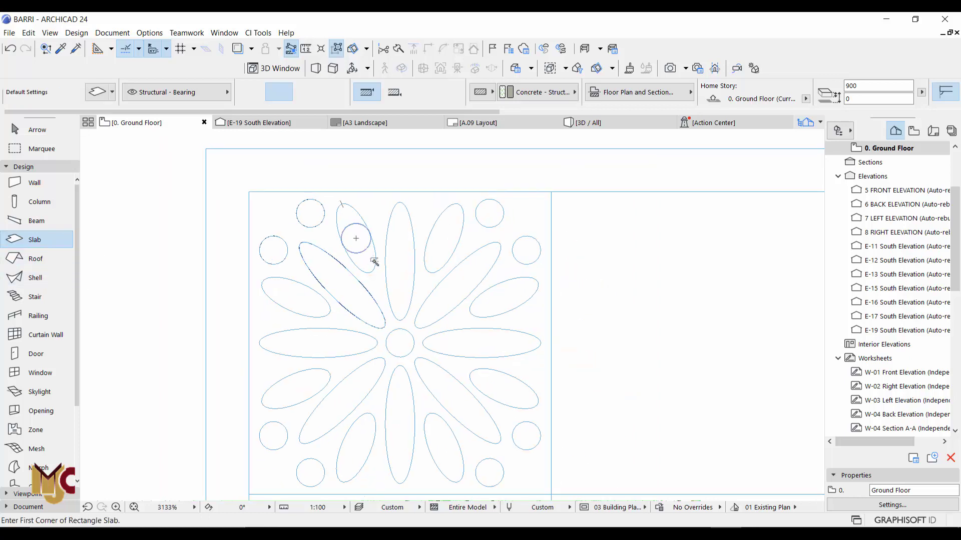
scroll(376, 267, "up", 2)
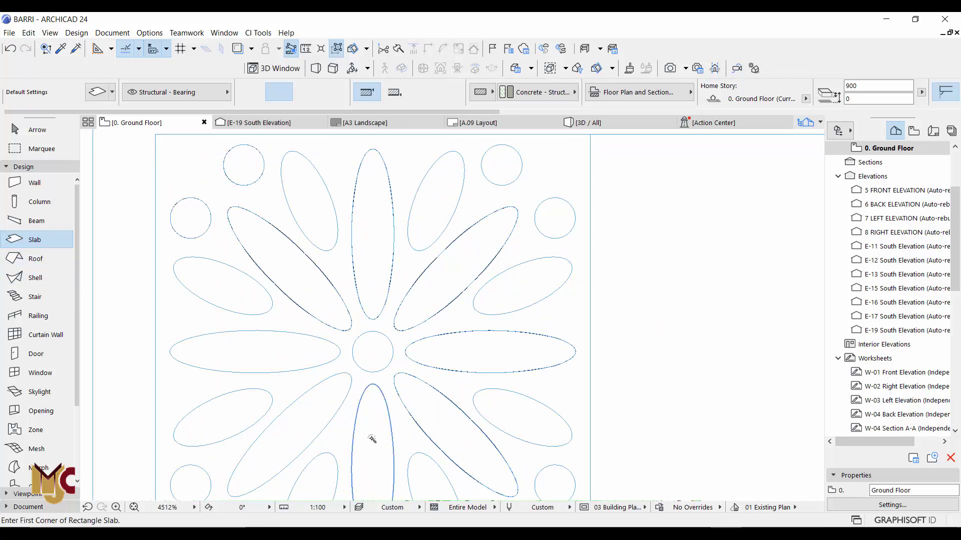
left_click(372, 438)
left_click(292, 433)
left_click(281, 359)
middle_click_drag(279, 366, 331, 294)
scroll(331, 294, "down", 1)
key("Escape")
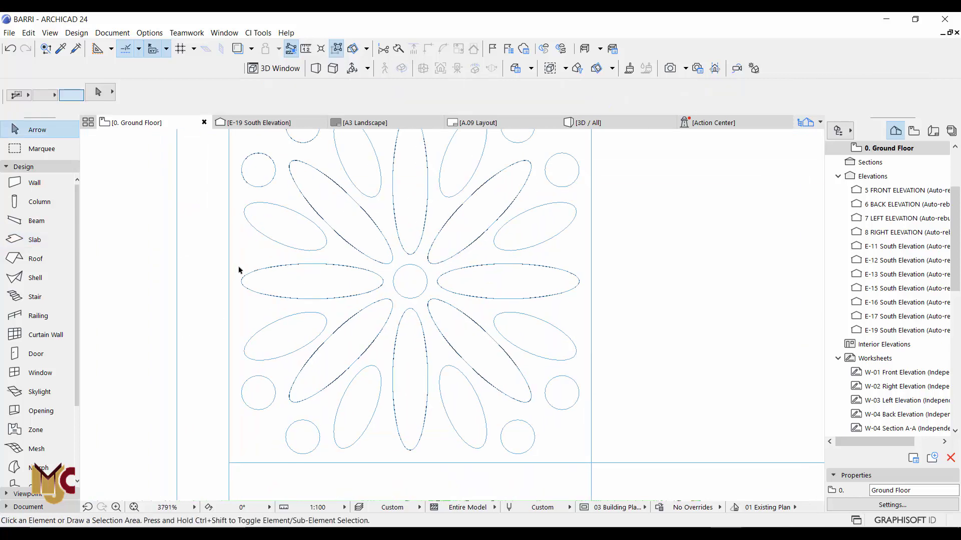
Pick up the settings of a petal slab and create slabs from the four small circles near the square's lower corners.
scroll(240, 270, "up", 3)
left_click(350, 289, "alt")
scroll(366, 332, "down", 4)
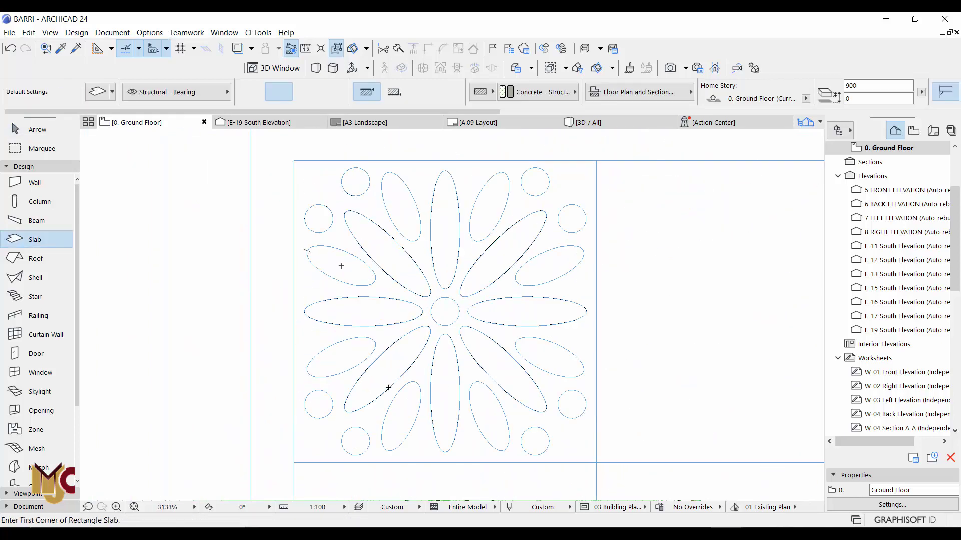
middle_click_drag(388, 388, 367, 335)
left_click(504, 393)
left_click(541, 361)
left_click(344, 380)
left_click(305, 341)
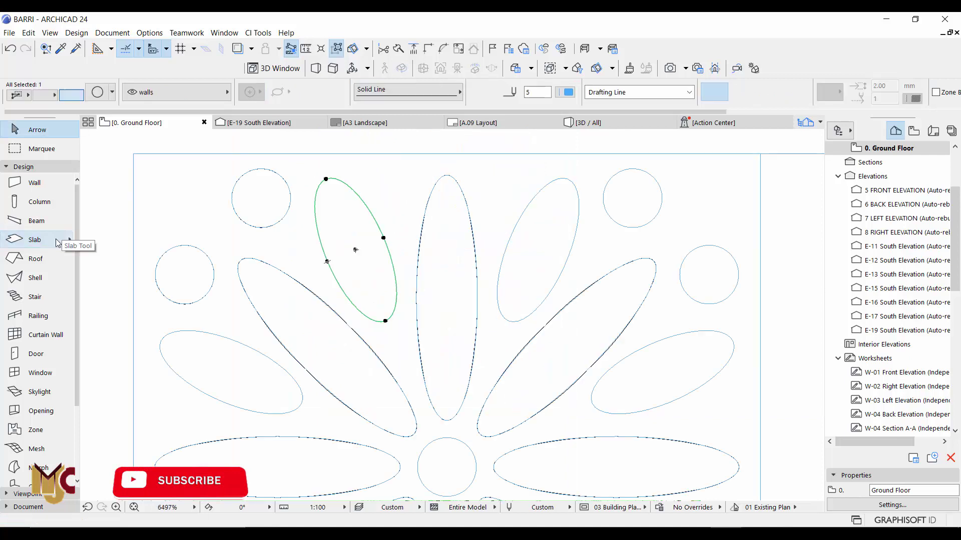
left_click(57, 241)
right_click(382, 268)
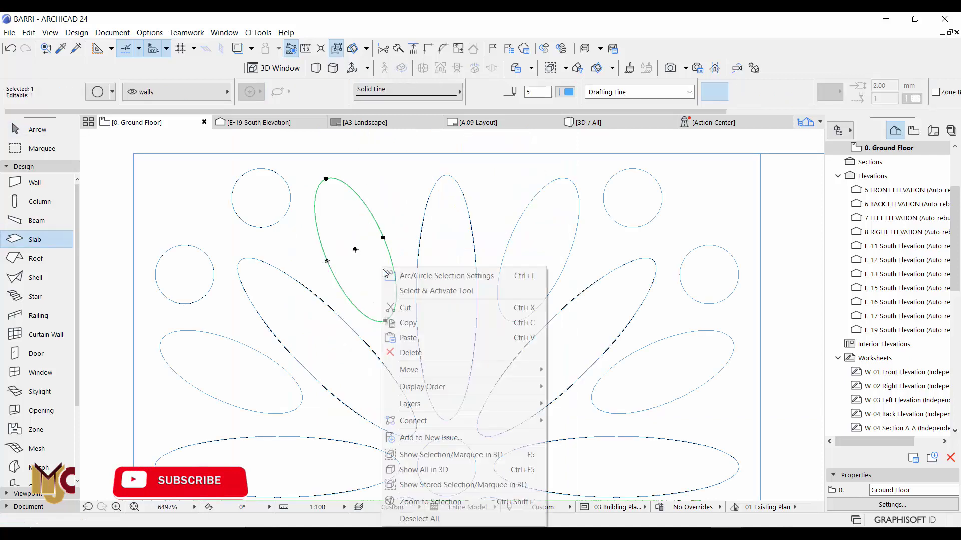
key("Escape")
key("space")
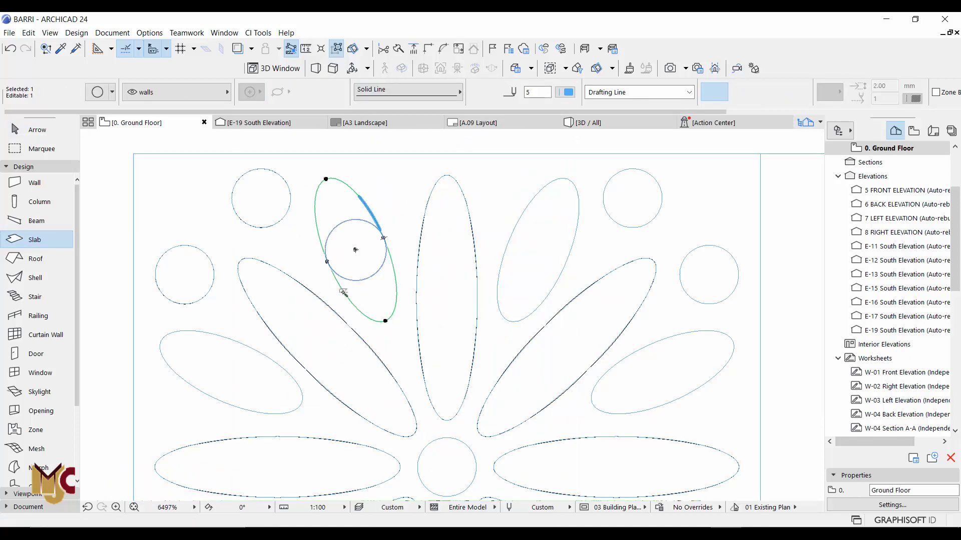
key("Escape")
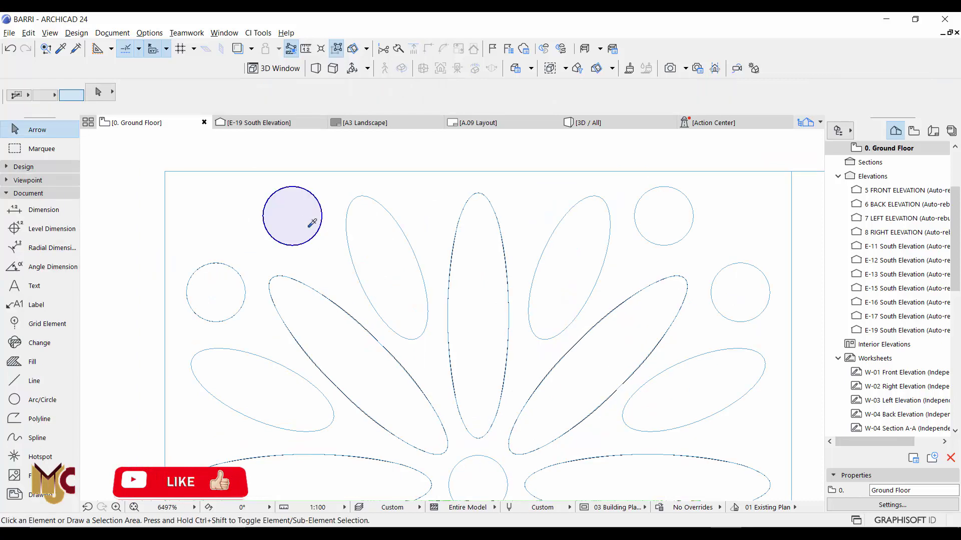
Pick up the settings of the circle slab near the square's upper-left corner and try to create slabs from the flower's short petals.
left_click(309, 228, "alt")
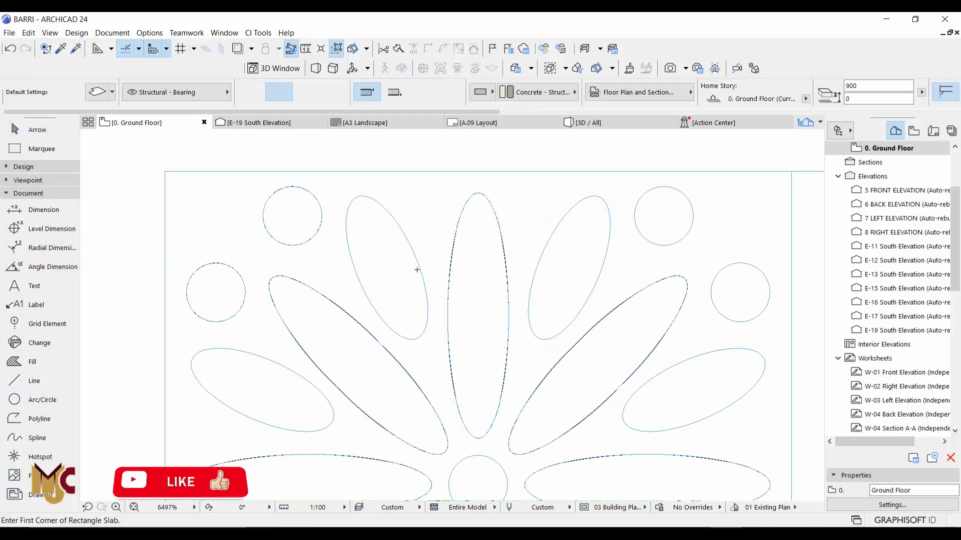
key("space")
scroll(407, 272, "up", 1)
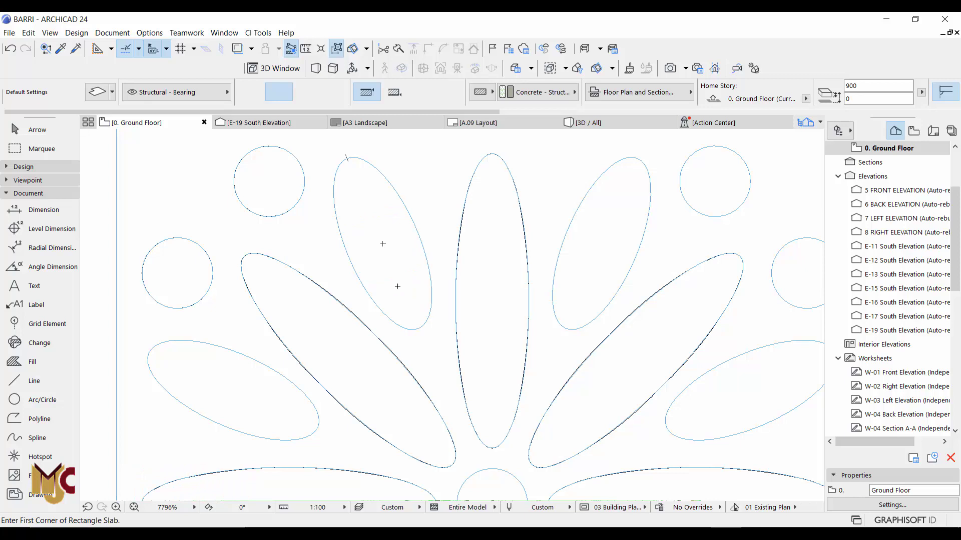
scroll(397, 286, "down", 3)
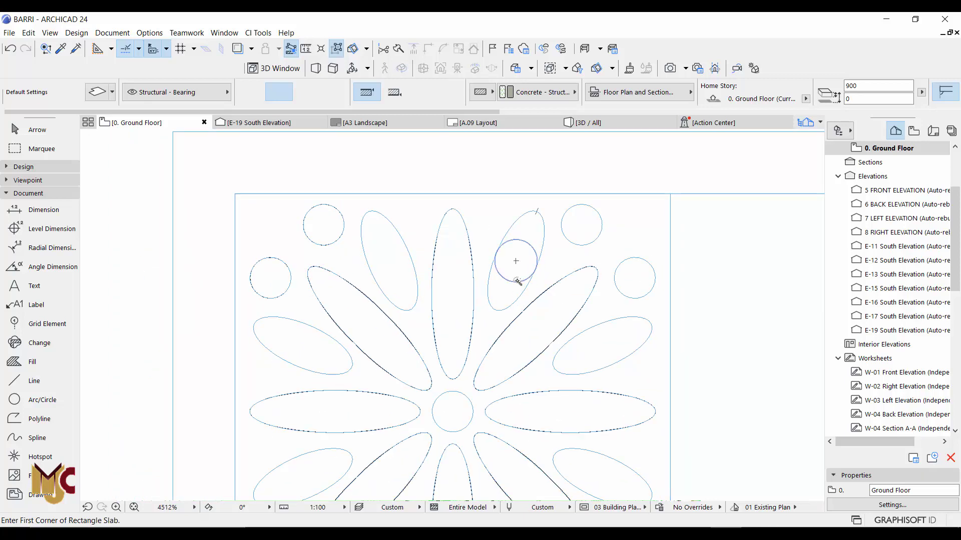
scroll(517, 281, "down", 1)
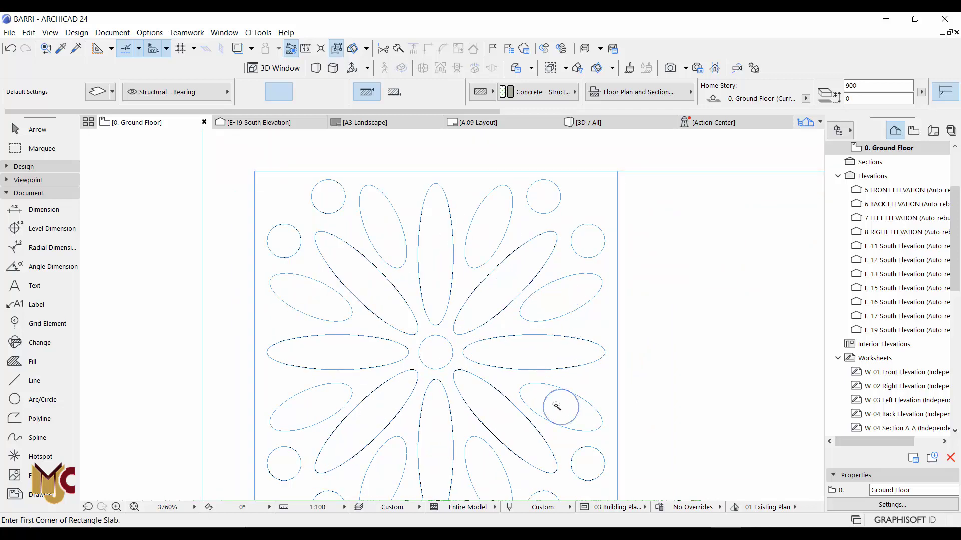
scroll(543, 151, "down", 1)
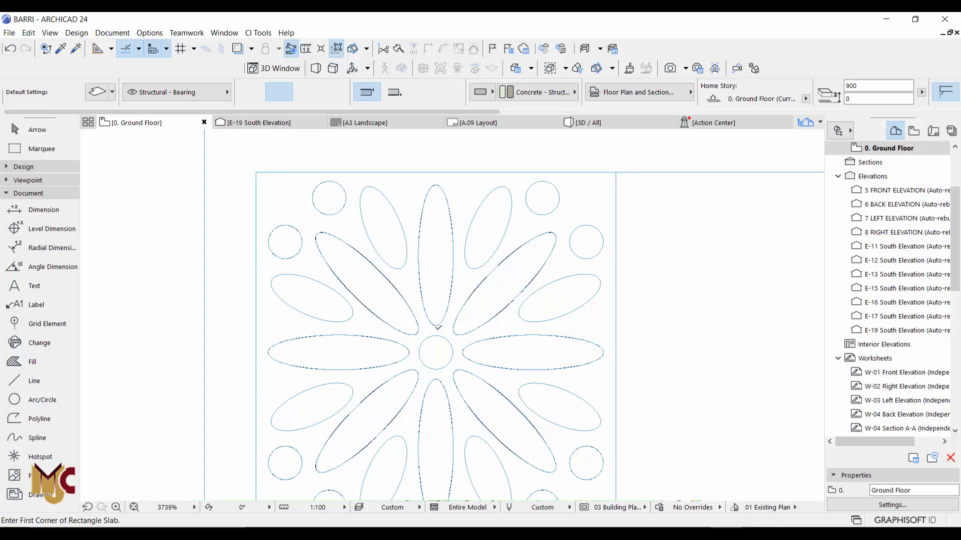
scroll(370, 451, "up", 1)
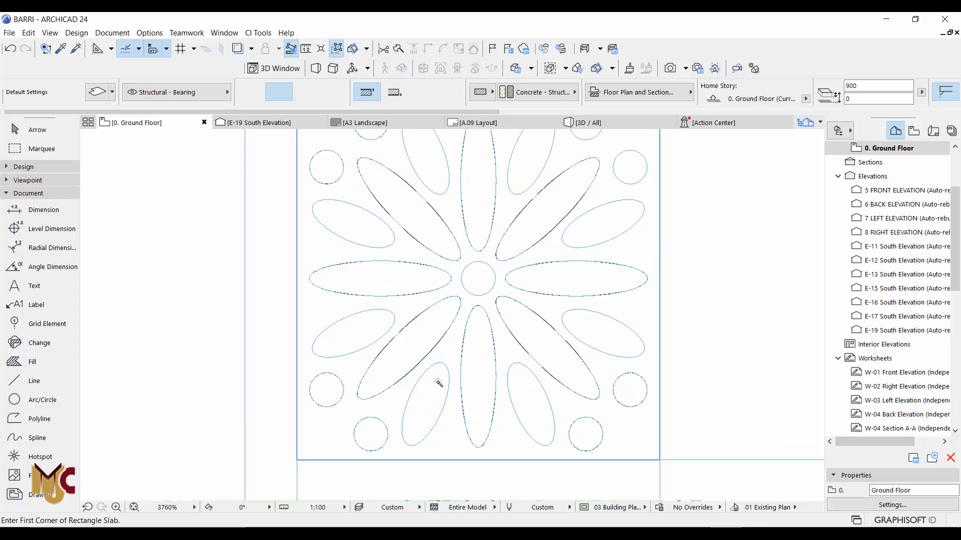
scroll(388, 320, "down", 3)
key("Escape")
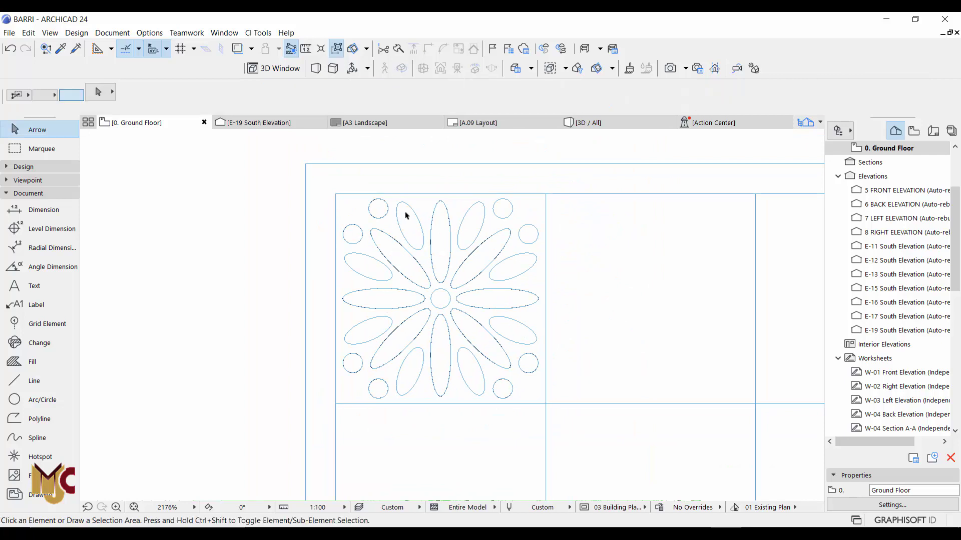
Copy the upper vertical petal slab so its lower tip sits on the inner tip of the short petal to its left.
scroll(407, 216, "up", 5)
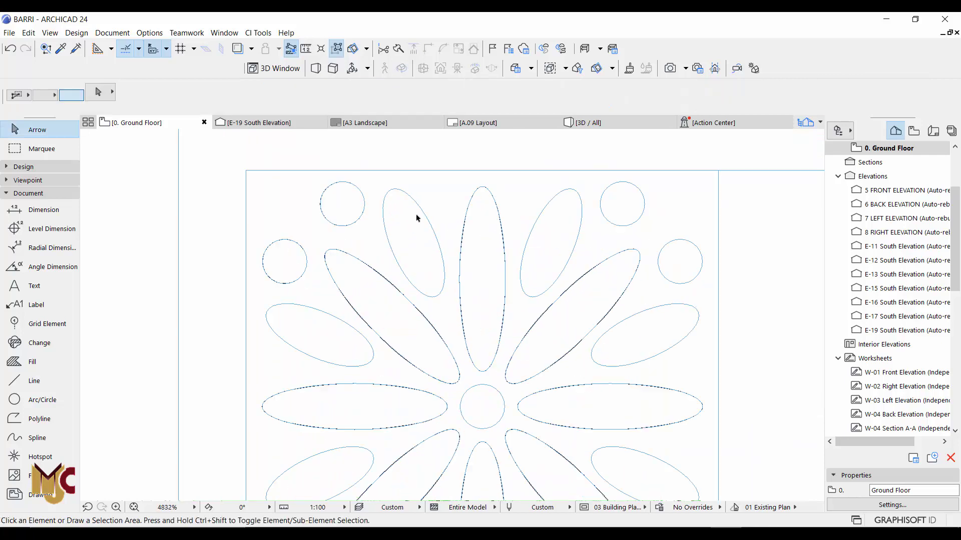
left_click(488, 258)
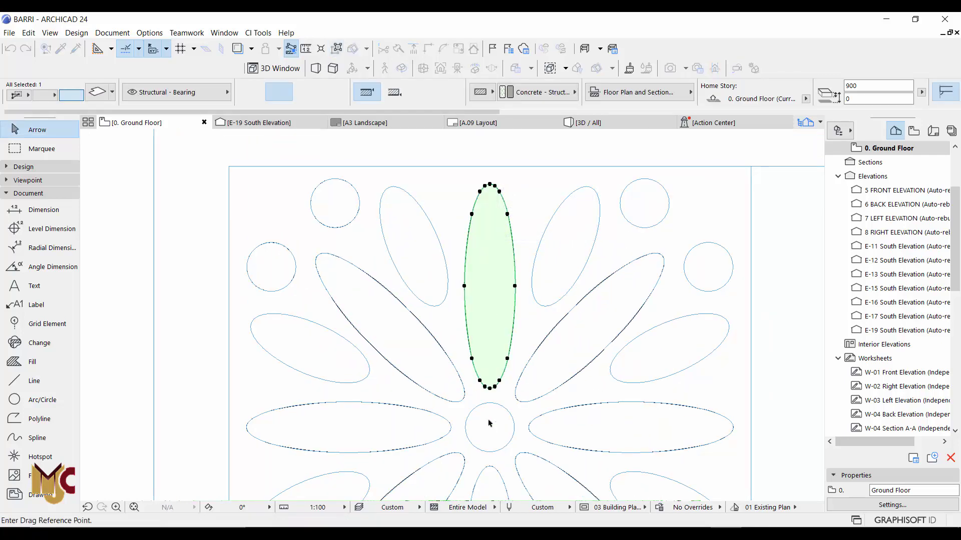
left_click(490, 389)
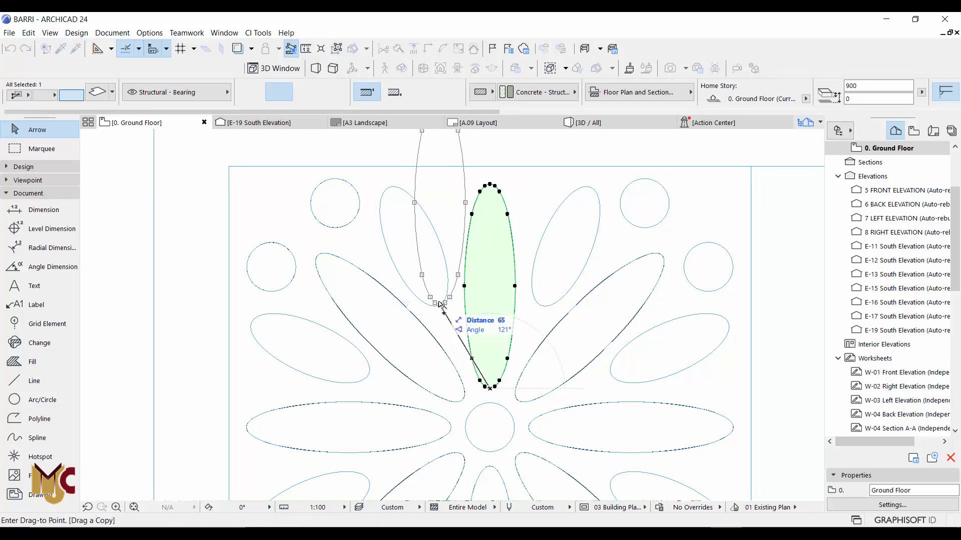
left_click(441, 304)
middle_click_drag(441, 304, 444, 414)
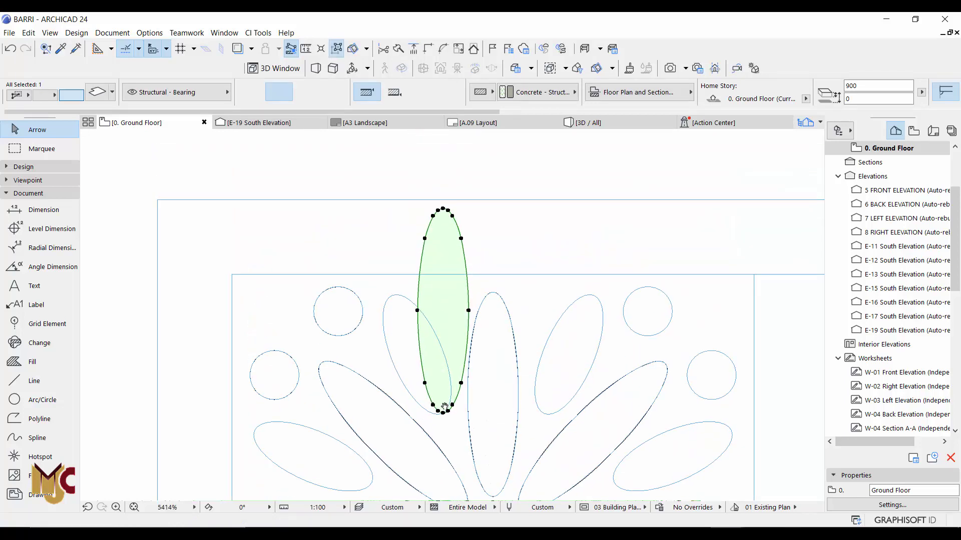
Rotate the copied petal slab about its lower tip to follow the short petal's axis.
key("ctrl+e")
left_click(443, 413)
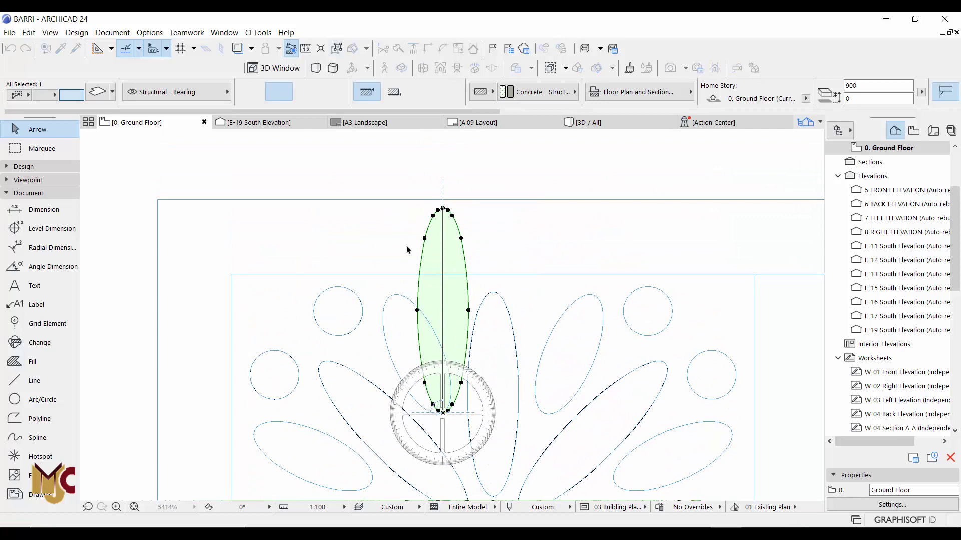
left_click(396, 295)
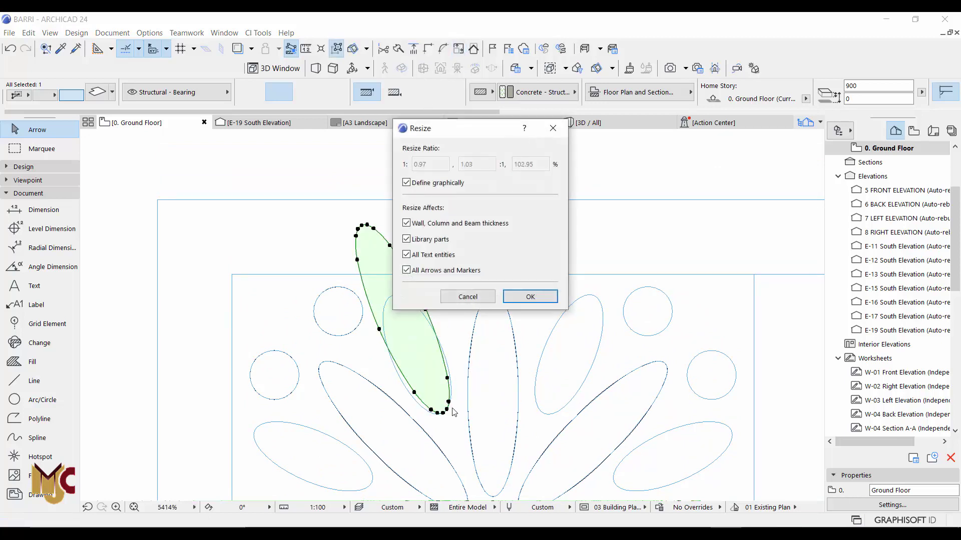
Resize the rotated slab graphically from its lower tip so its length matches the short petal, and clear the selection.
left_click(523, 299)
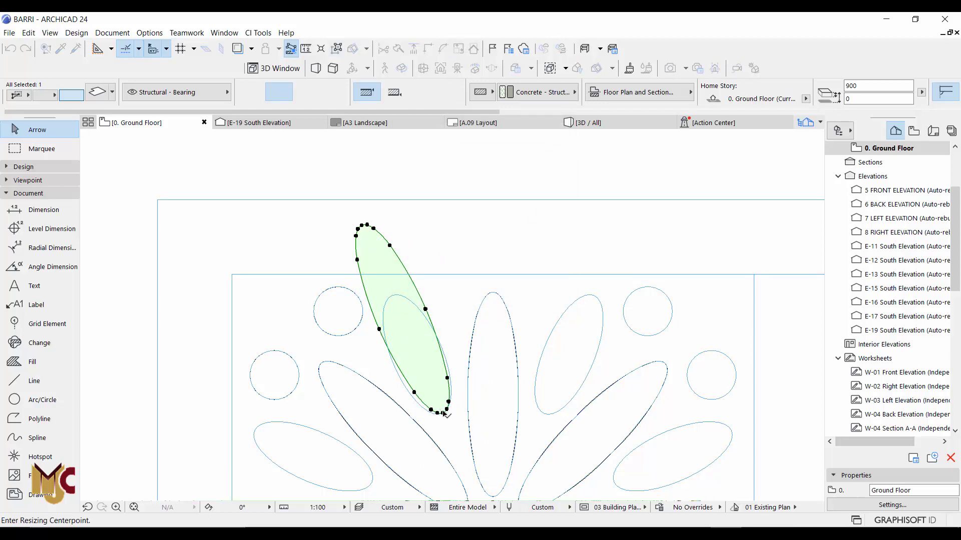
left_click(442, 413)
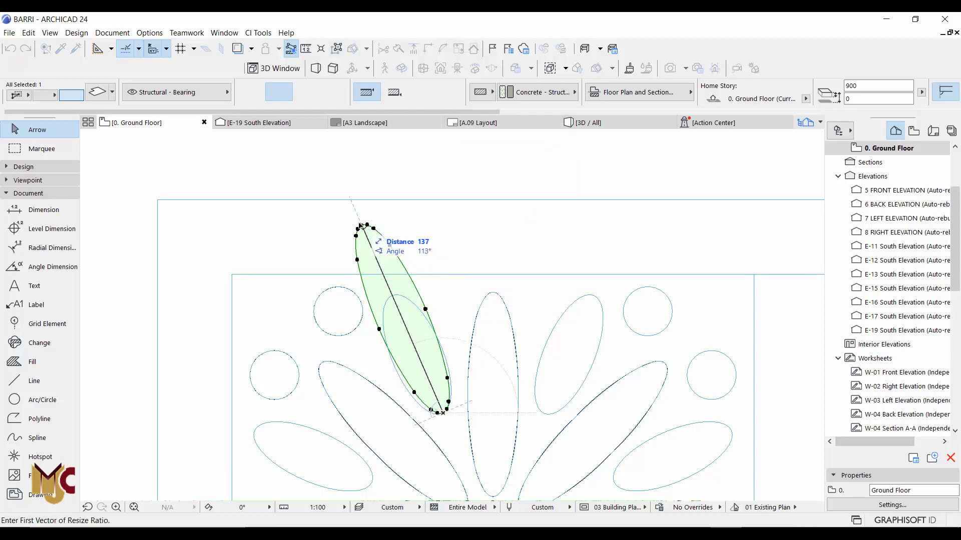
left_click(360, 226)
left_click(393, 299)
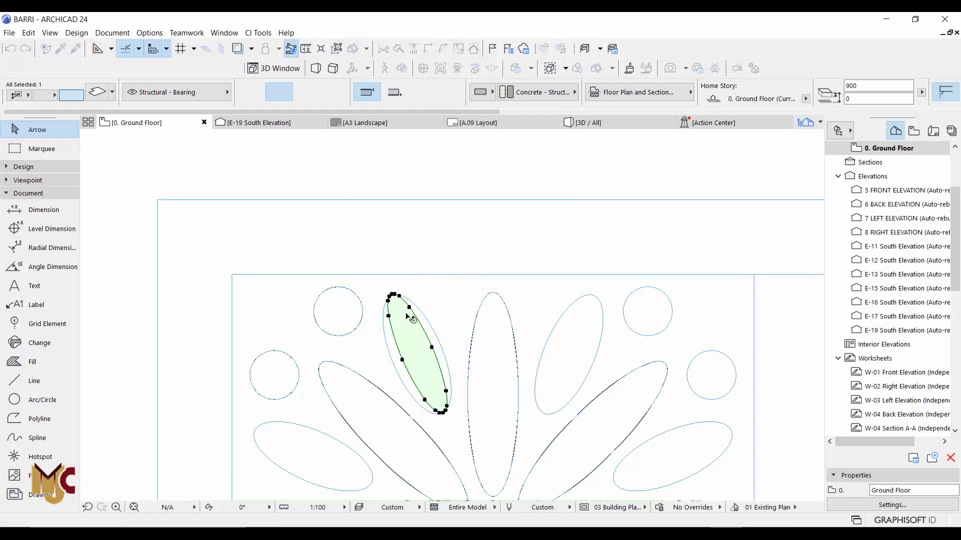
key("Escape")
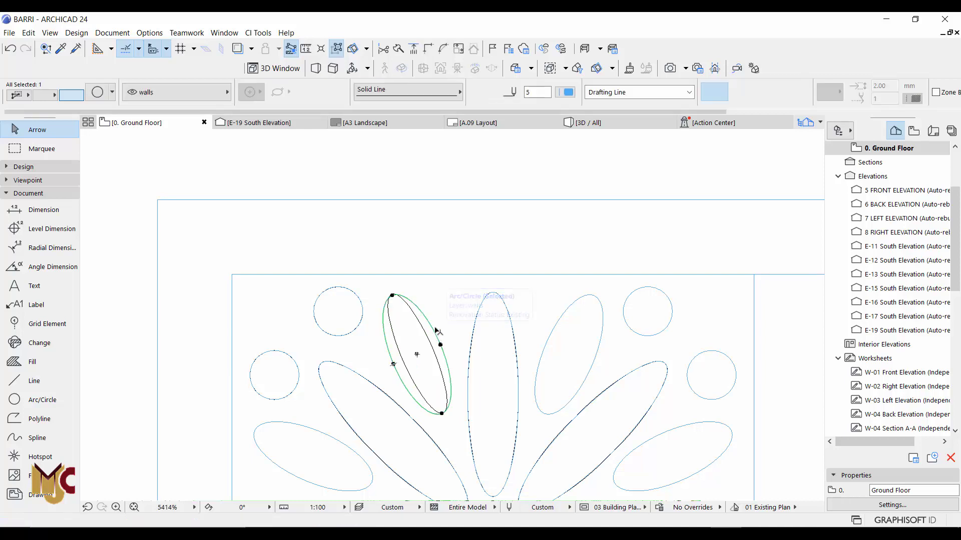
Delete the short petals' ellipse outlines and copy the short petal slab around the flower's centre to all eight short-petal positions.
key("Delete")
scroll(400, 297, "down", 2)
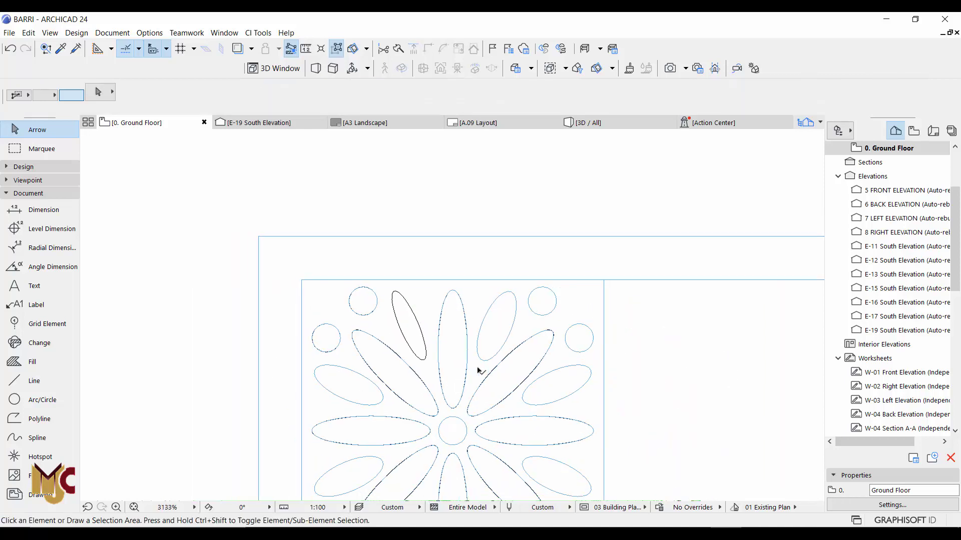
left_click(515, 327)
left_click(523, 395, "shift")
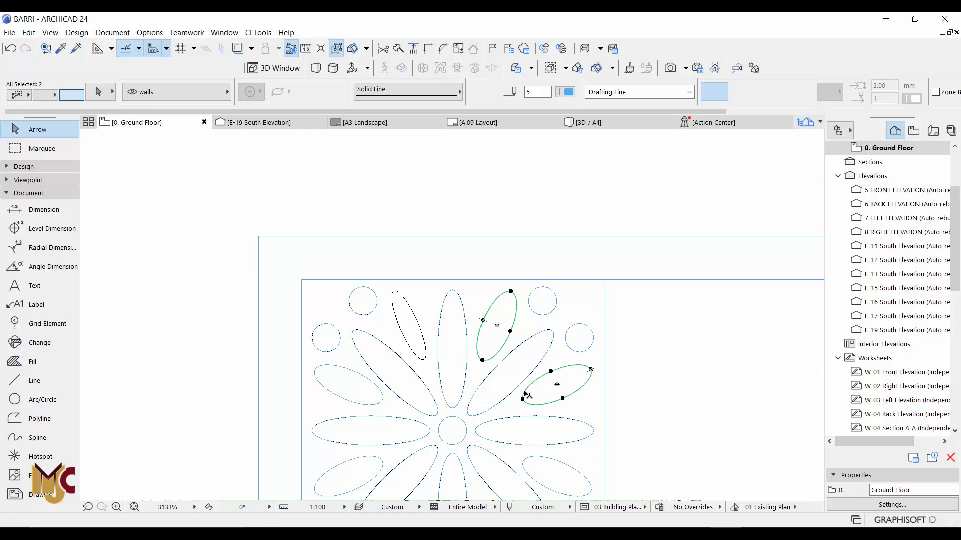
middle_click_drag(576, 476, 493, 345)
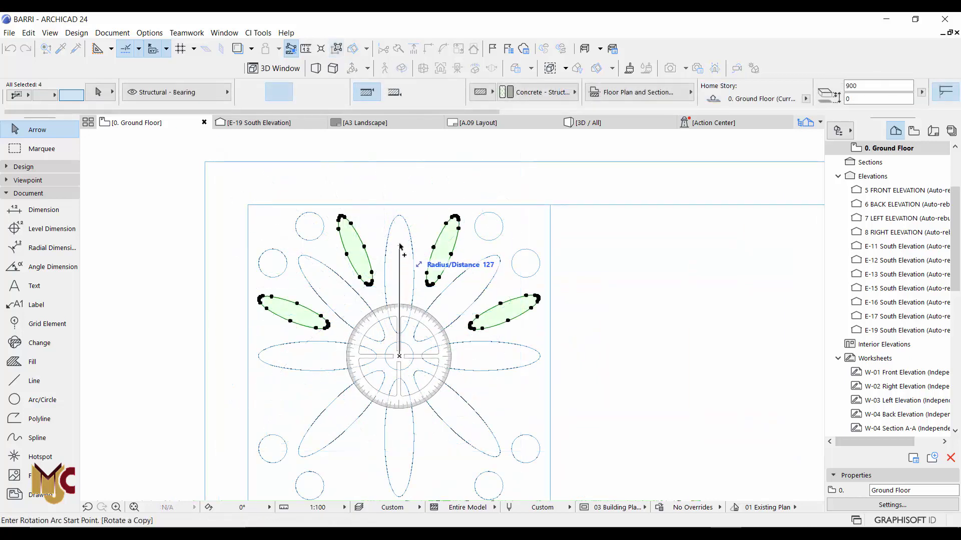
left_click(399, 246)
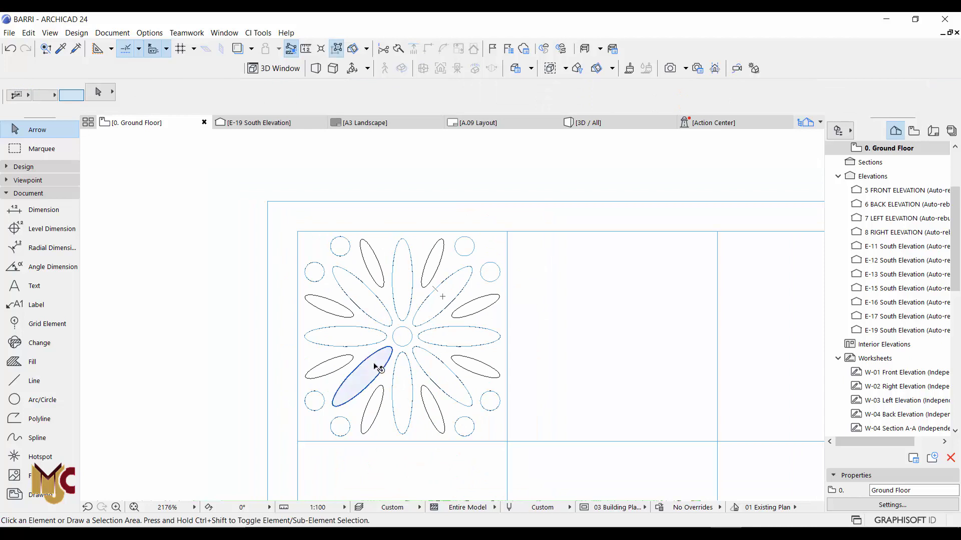
Place a marquee around the whole panel and show its contents in 3D.
scroll(487, 255, "down", 4)
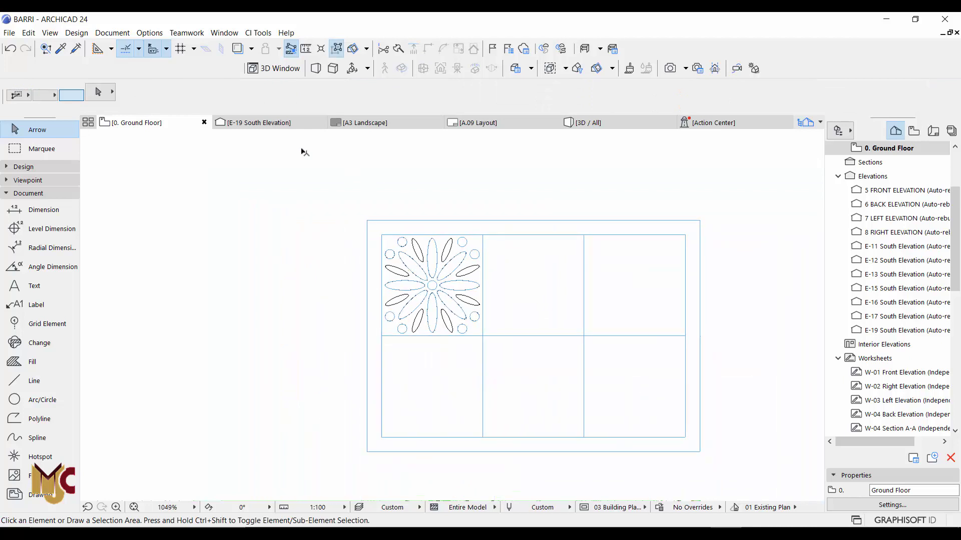
left_click(42, 148)
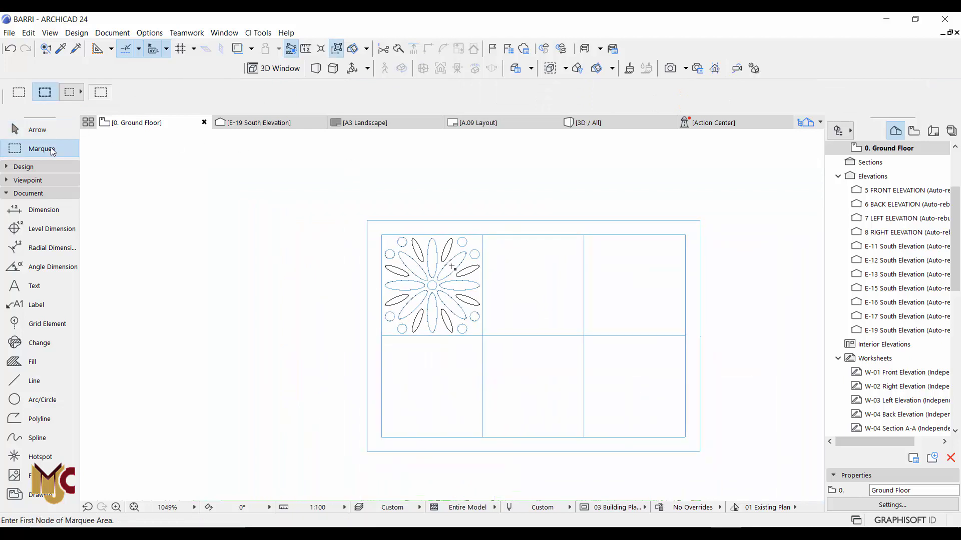
left_click(718, 180)
left_click(321, 465)
key("F5")
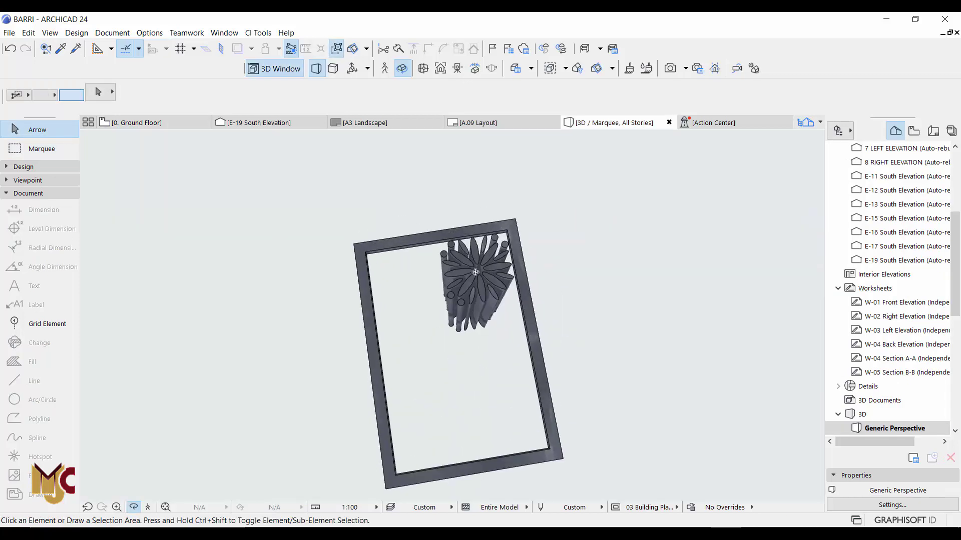
Select all the flower slabs in 3D and move them straight up so they extend above and below the frame.
scroll(490, 248, "up", 5)
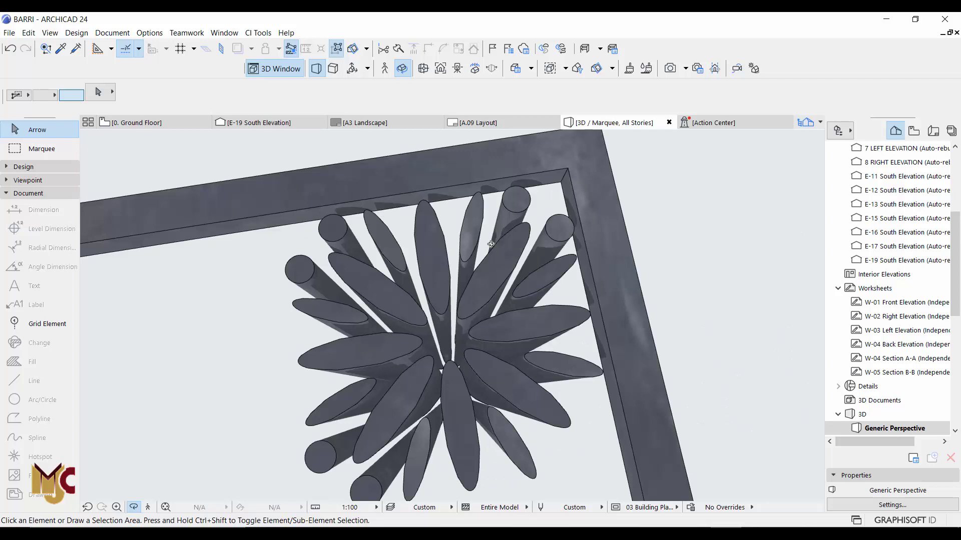
middle_click_drag(490, 246, 488, 365, "shift")
scroll(456, 329, "down", 6)
scroll(486, 313, "up", 2)
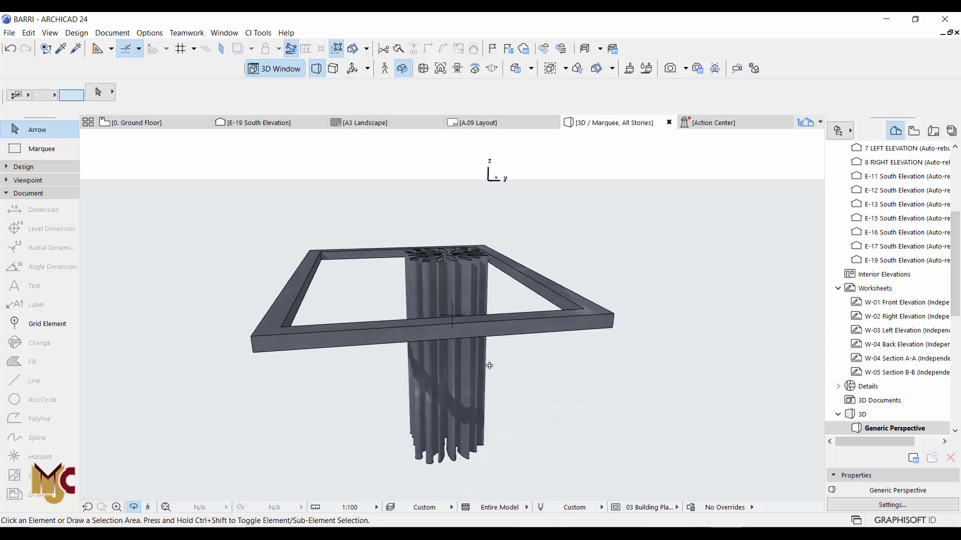
left_click(387, 447)
left_click(379, 449)
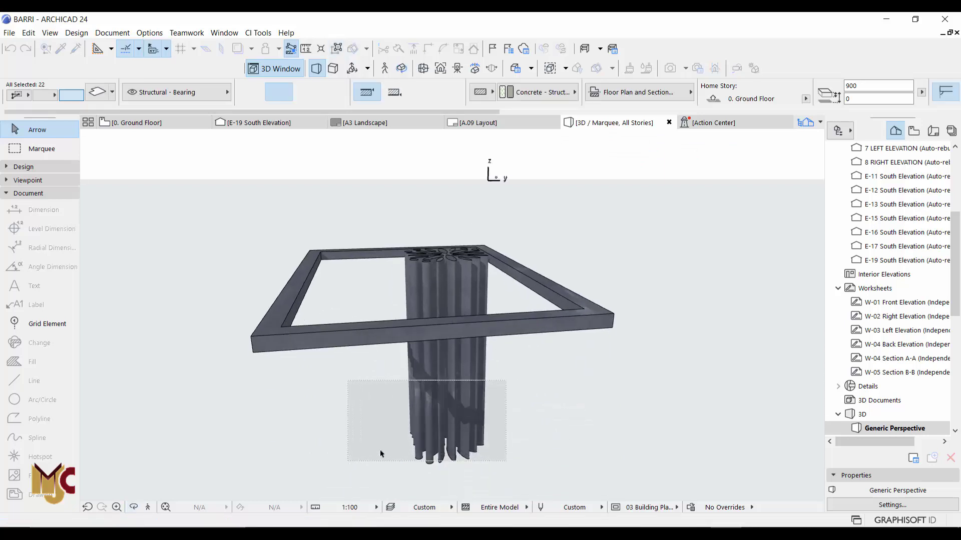
key("ctrl+d")
left_click(456, 430)
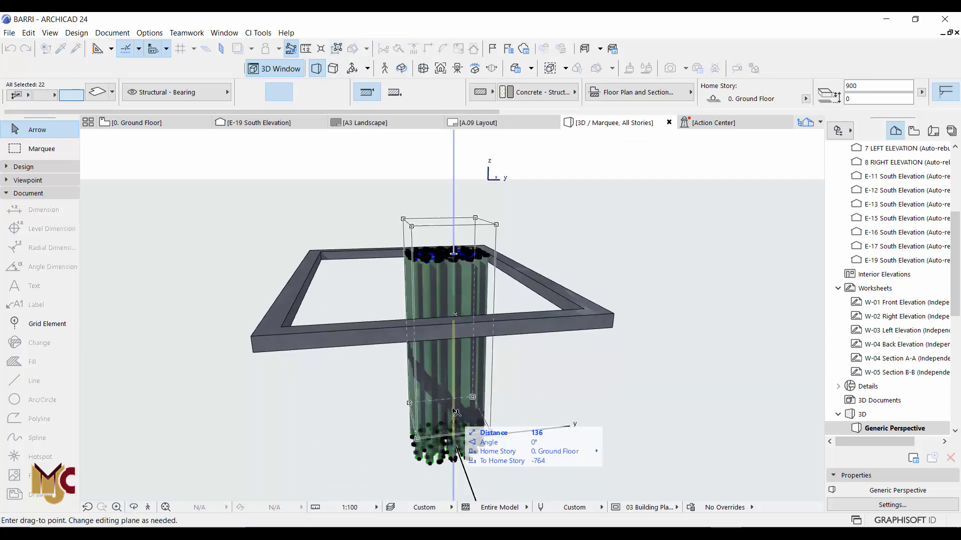
left_click(452, 392)
key("Escape")
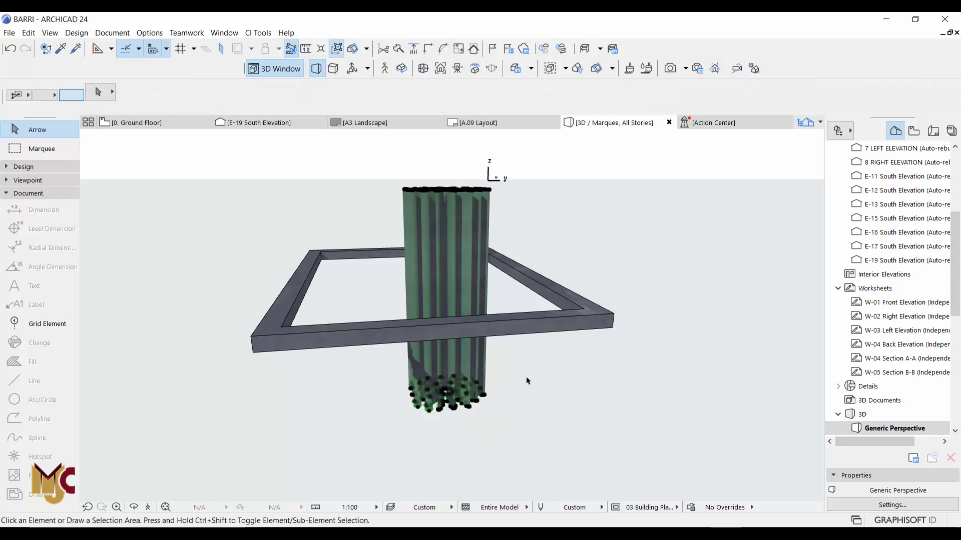
On the ground floor plan, draw a rectangular slab over the inner grid using the frame's settings, with thickness 15 and elevation -10.
key("F2")
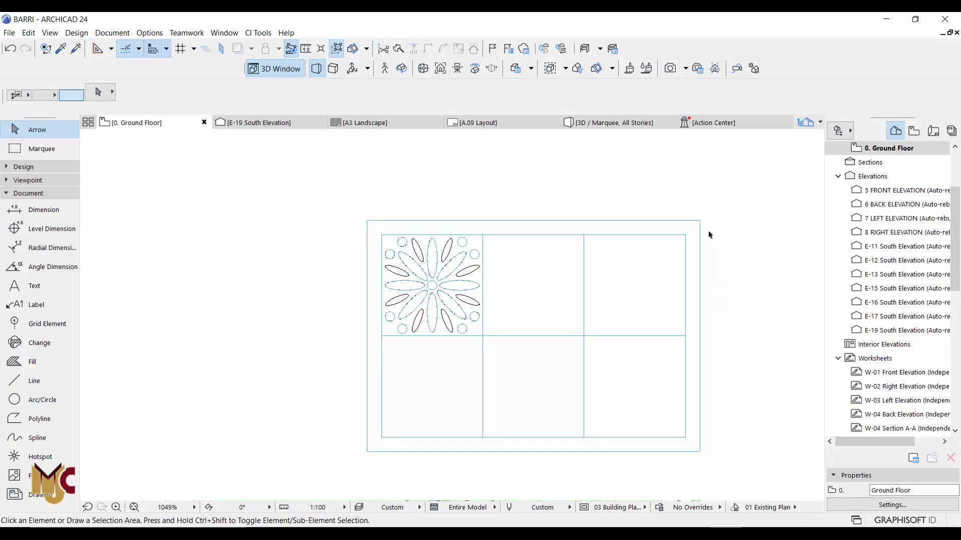
scroll(665, 305, "up", 1)
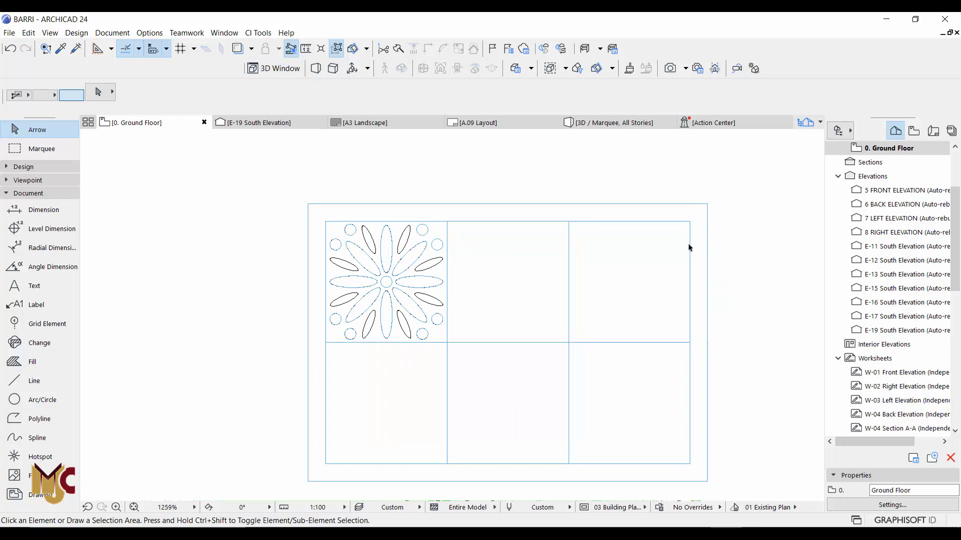
left_click(695, 216, "alt")
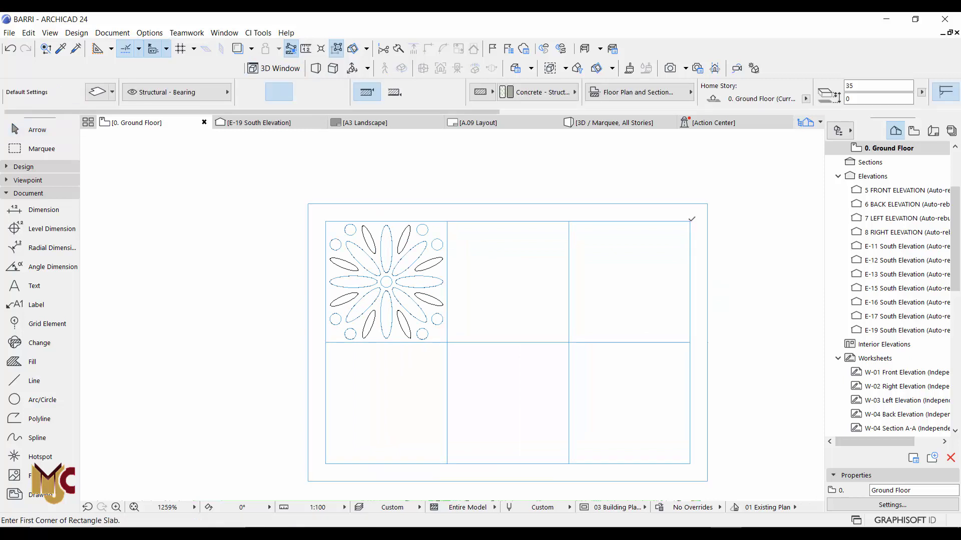
left_click(690, 222)
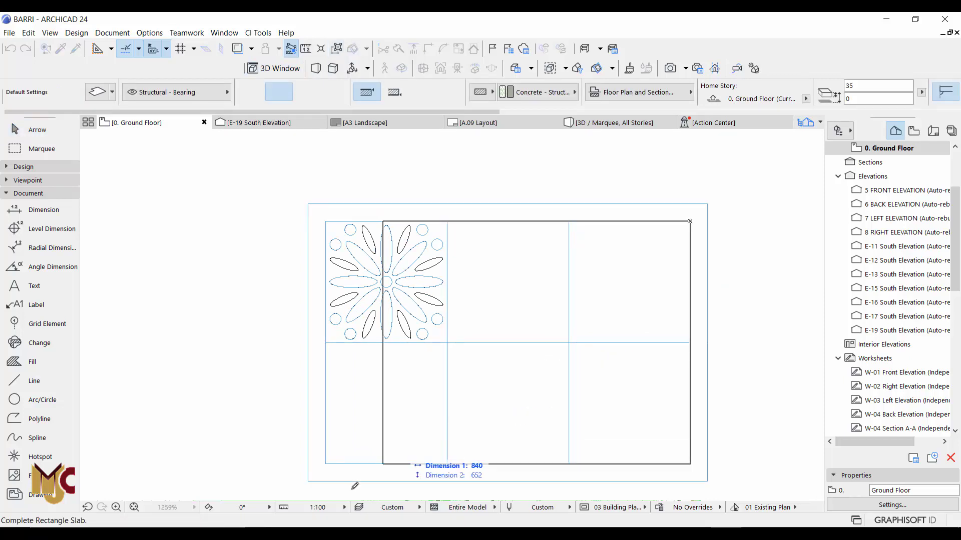
left_click(325, 464)
key("Escape")
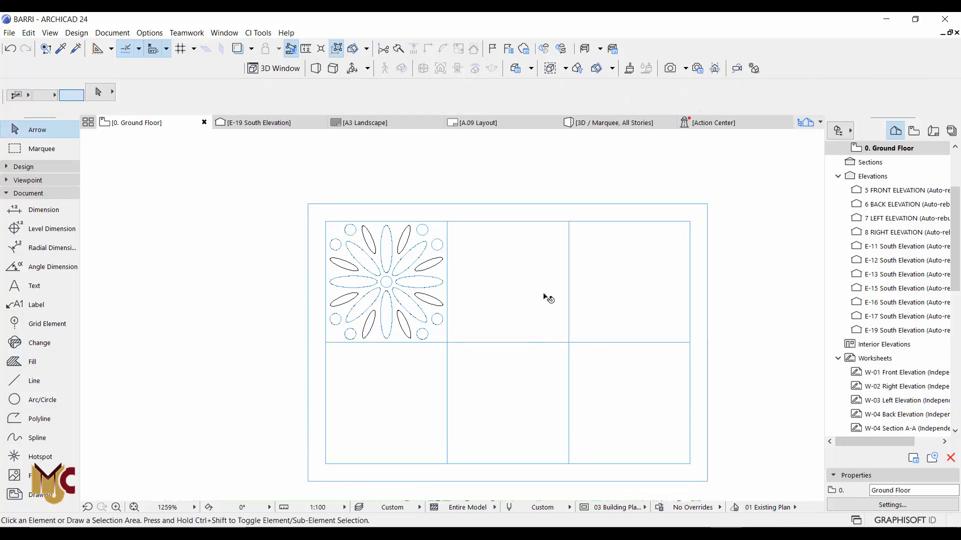
left_click(545, 296)
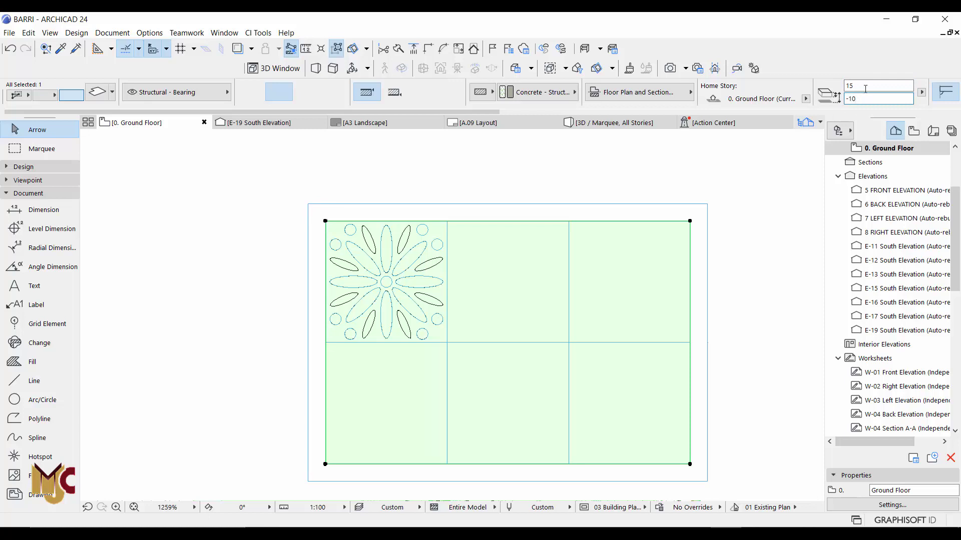
Place a marquee around the whole panel and view the new inner plate with the flower slabs in 3D.
key("Escape")
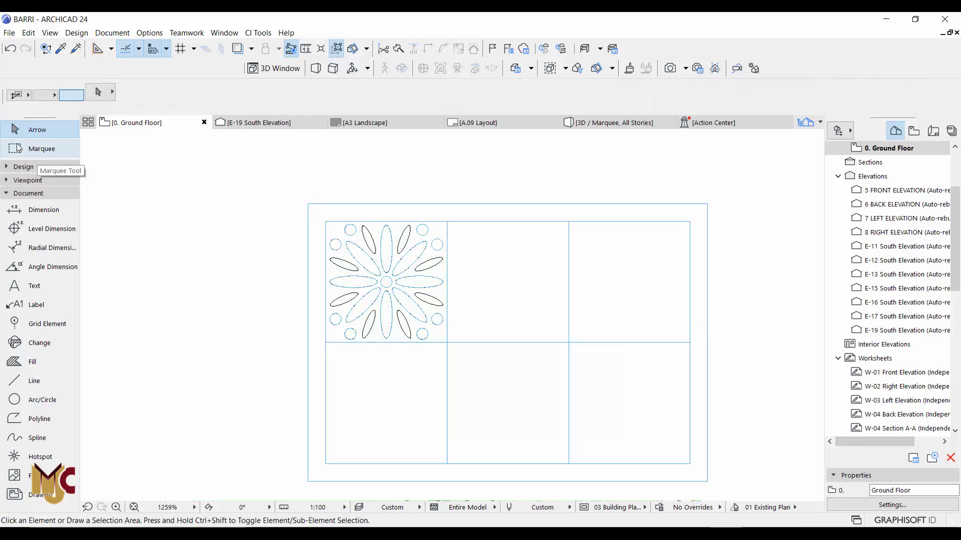
left_click(42, 148)
scroll(258, 177, "down", 2)
left_click(258, 177)
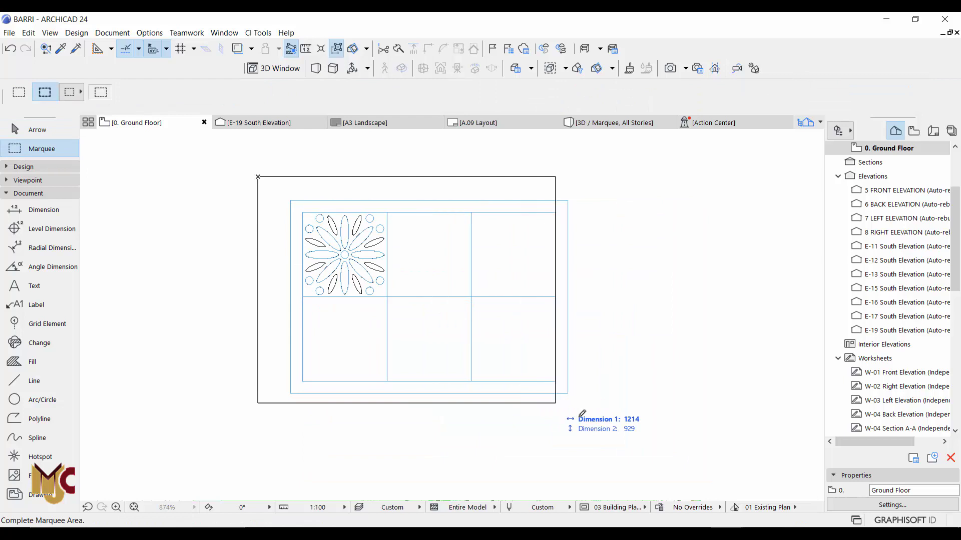
left_click(602, 419)
key("F5")
key("Escape")
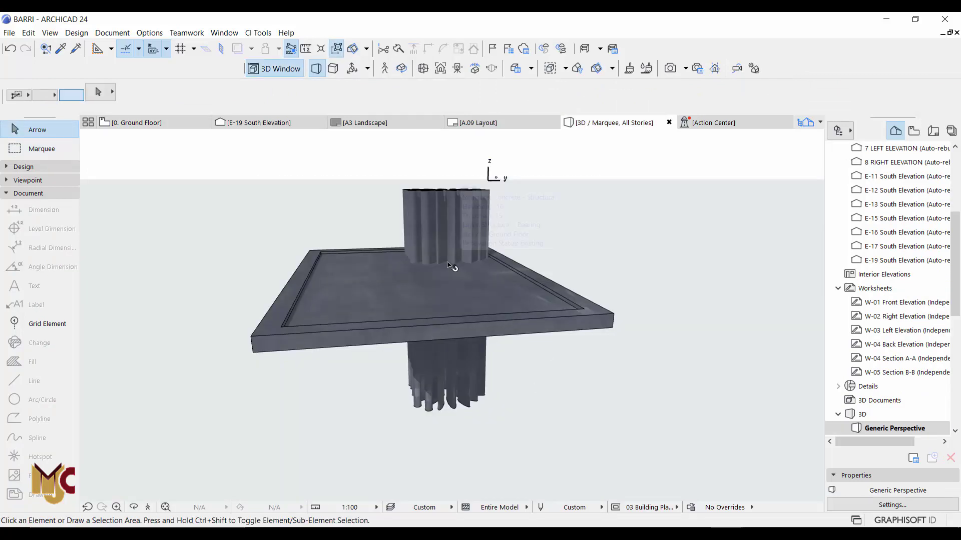
middle_click_drag(431, 247, 470, 393, "shift")
Select all the flower slabs in the 3D view and group them.
key("F2")
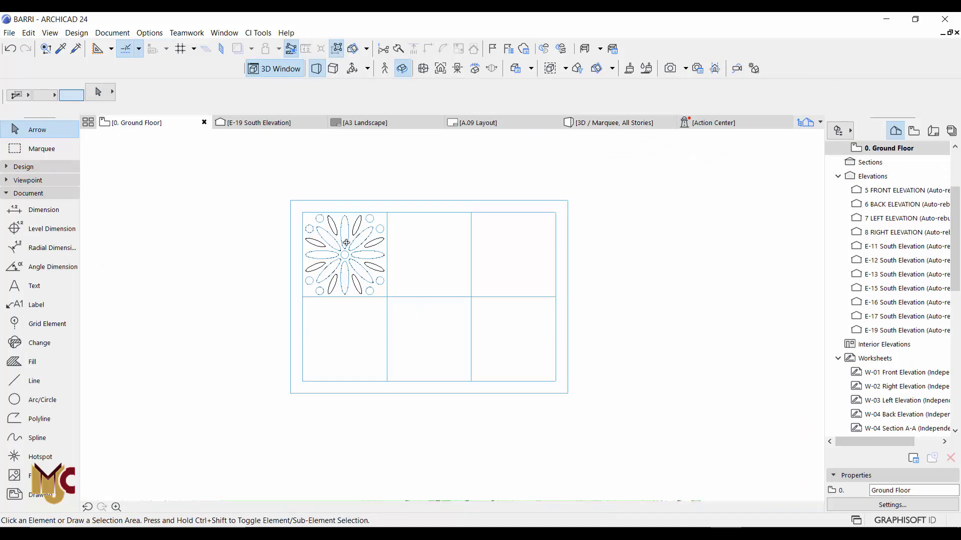
scroll(368, 234, "up", 3)
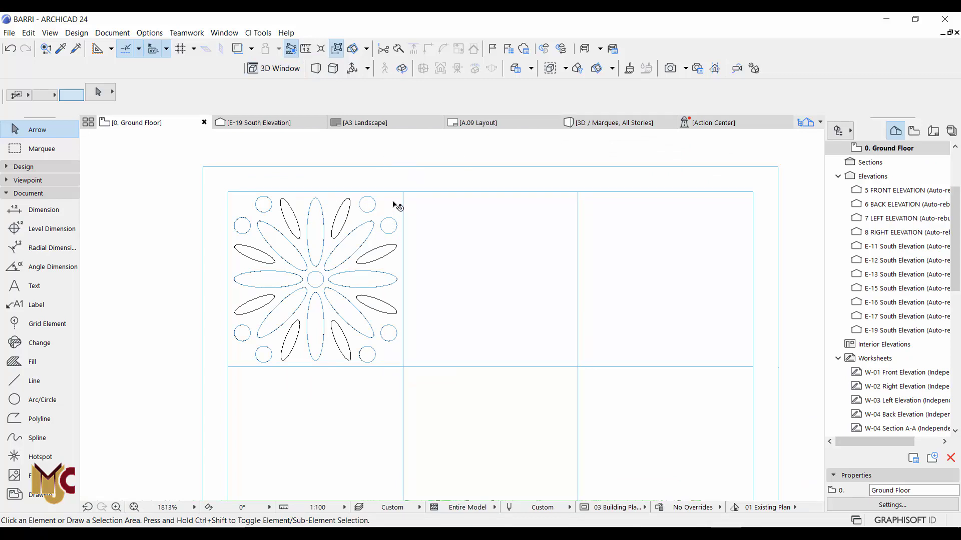
key("F3")
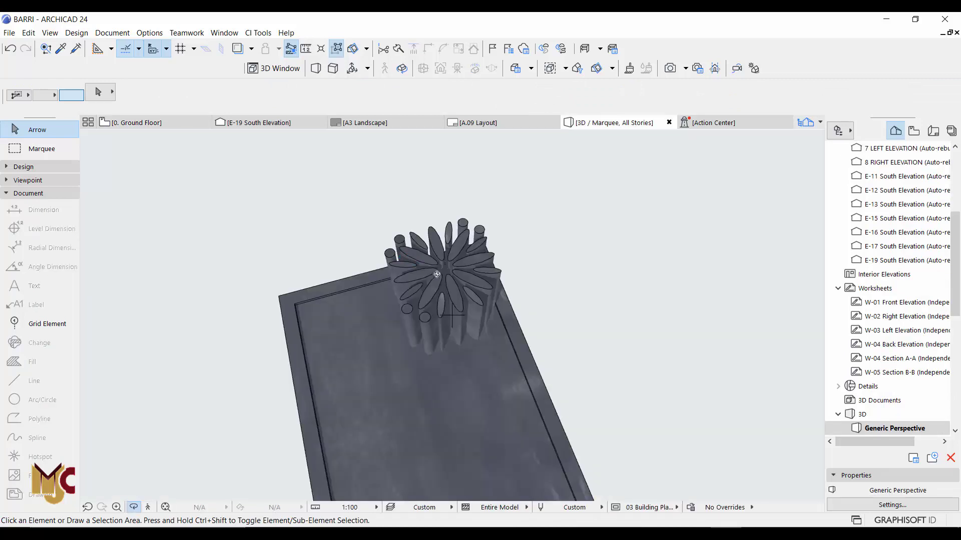
middle_click_drag(437, 274, 411, 199, "shift")
left_click_drag(518, 264, 364, 323)
key("Escape")
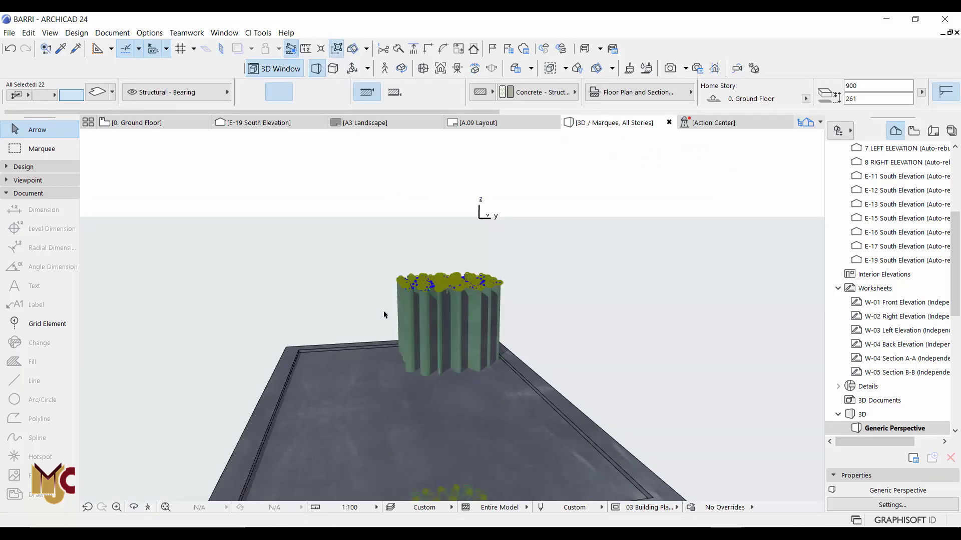
key("F2")
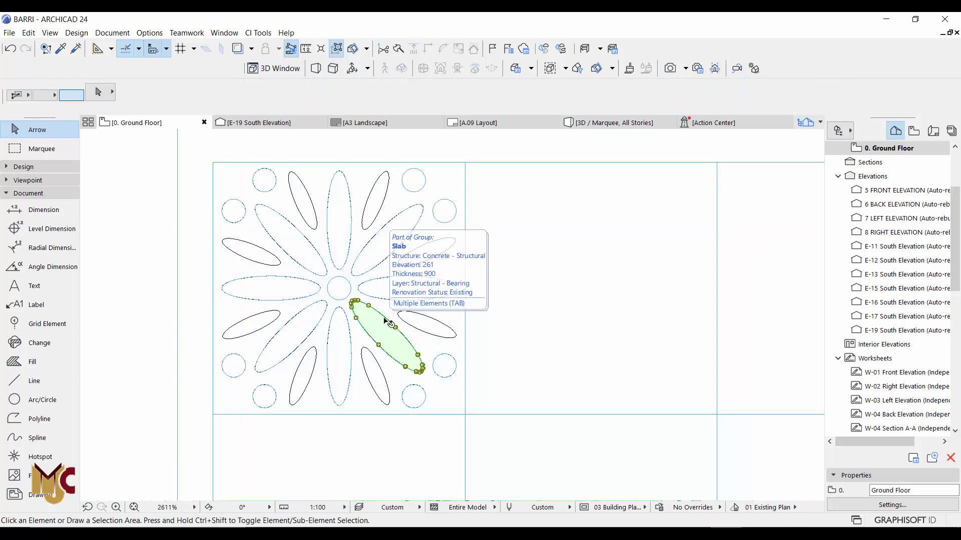
On the ground floor plan, copy the grouped flower slabs into the middle and right squares of the upper grid row.
left_click(388, 322)
key("ctrl+a")
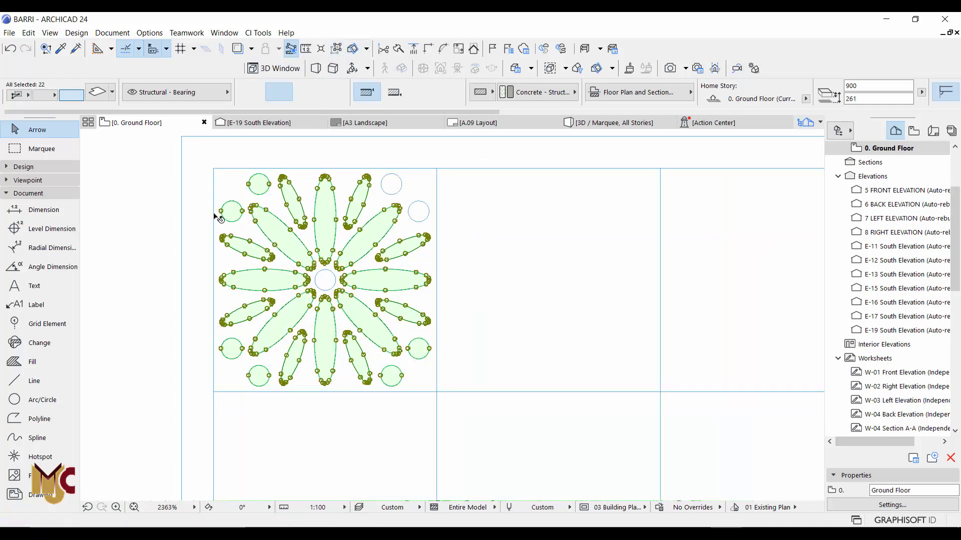
scroll(216, 211, "down", 4)
key("ctrl+d")
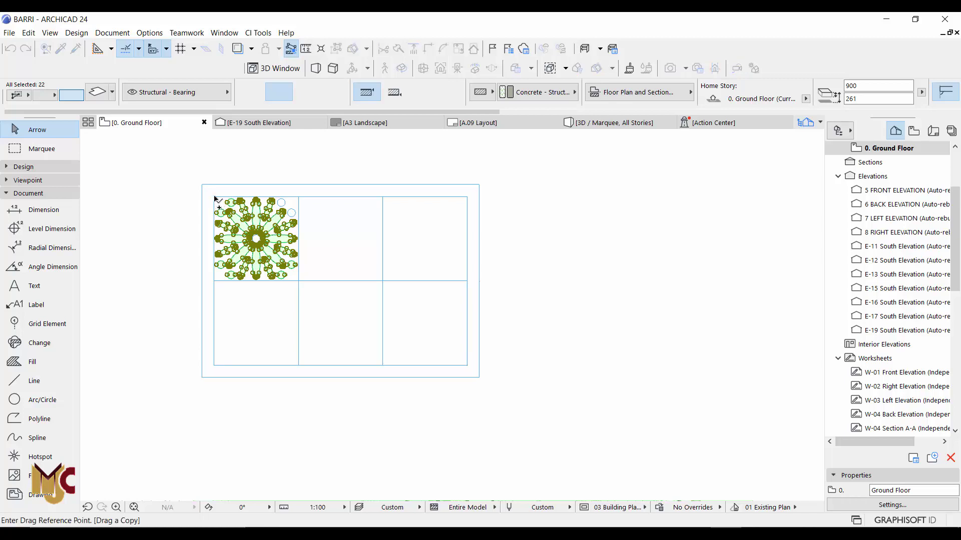
left_click(215, 199)
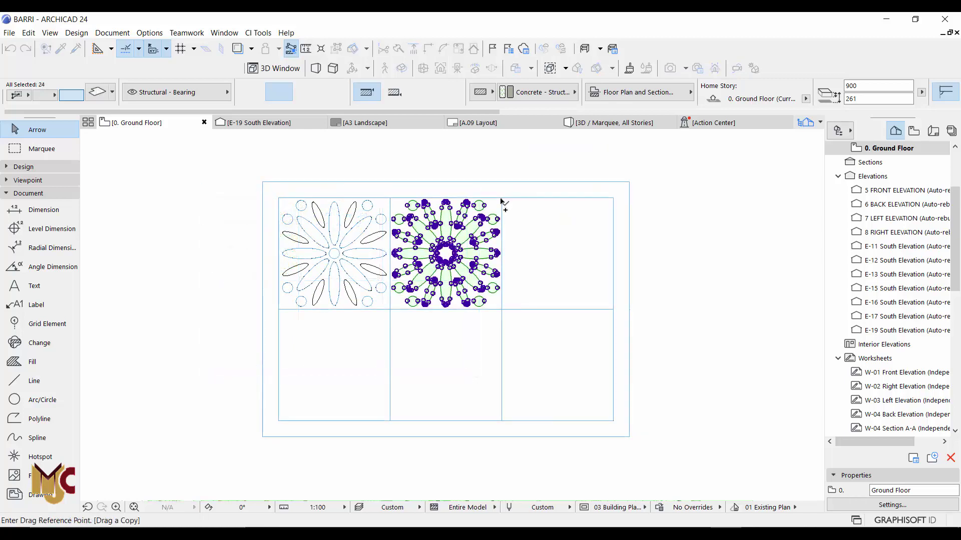
left_click(502, 198)
left_click(613, 198)
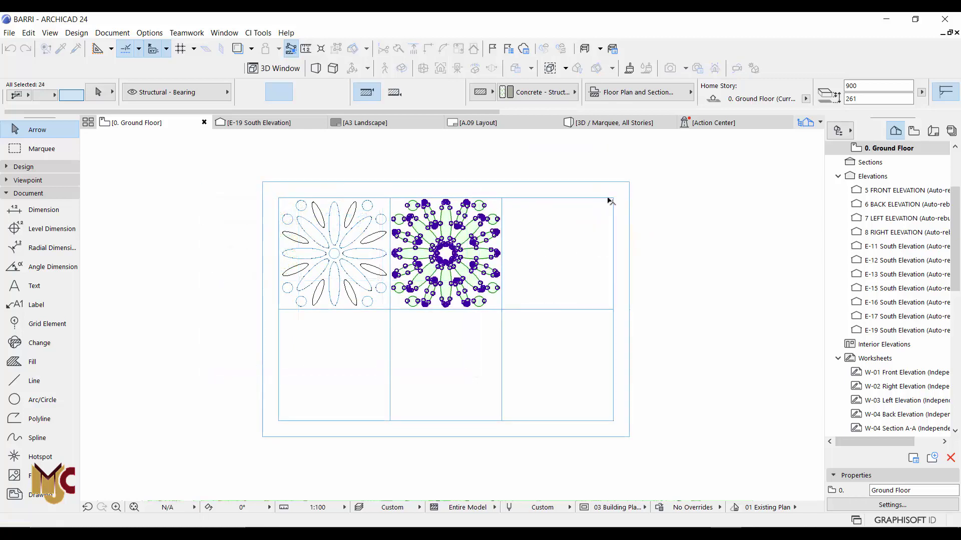
Copy the flower slabs into the three lower grid squares and give the copied flowers their centre circles.
key("ctrl+shift+d")
left_click(390, 197)
left_click(390, 357)
scroll(389, 357, "down", 3)
scroll(425, 313, "up", 1)
key("Escape")
left_click(441, 268)
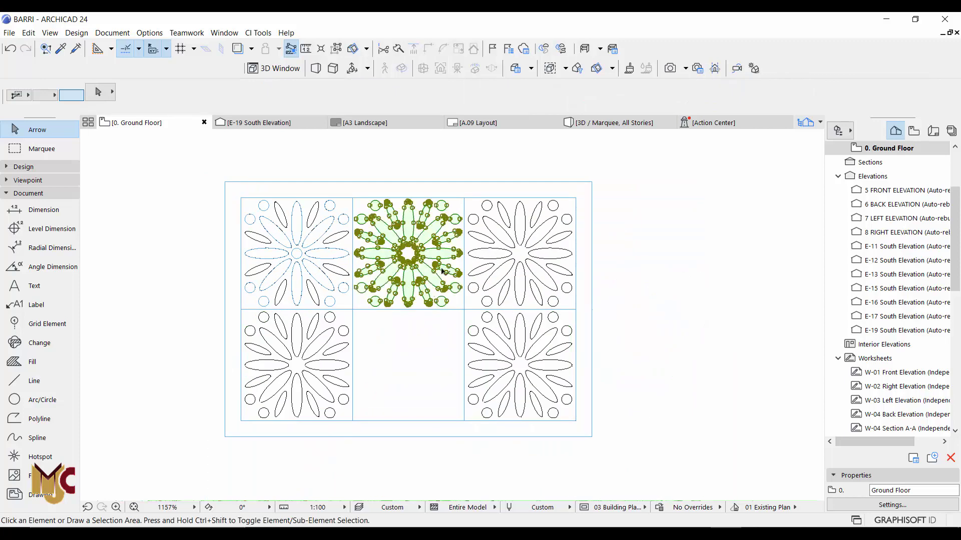
key("ctrl+shift+d")
left_click(464, 198)
left_click(464, 309)
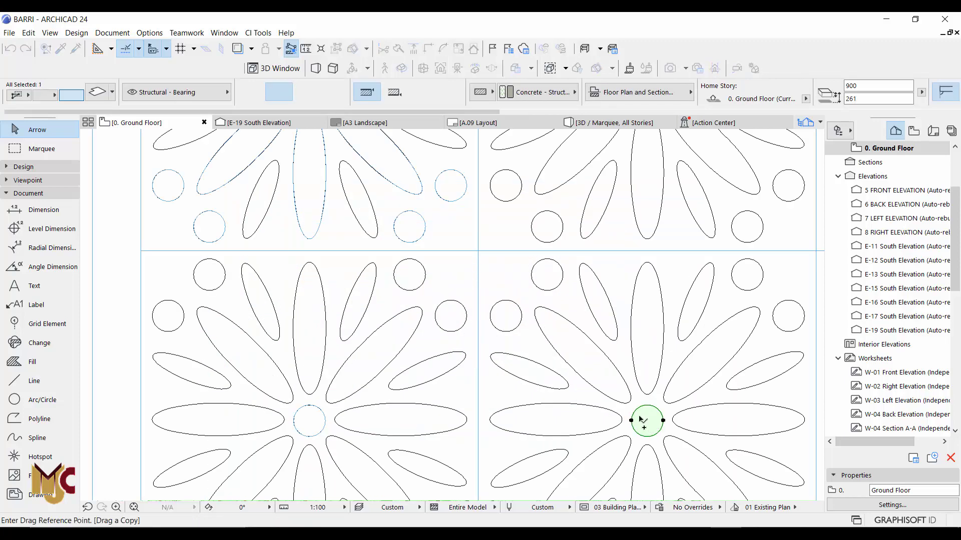
Copy a flower's centre circle slab to the left inner grid intersection and centre it on the crossing lines.
left_click_drag(641, 419, 478, 251, "ctrl")
scroll(482, 250, "up", 4)
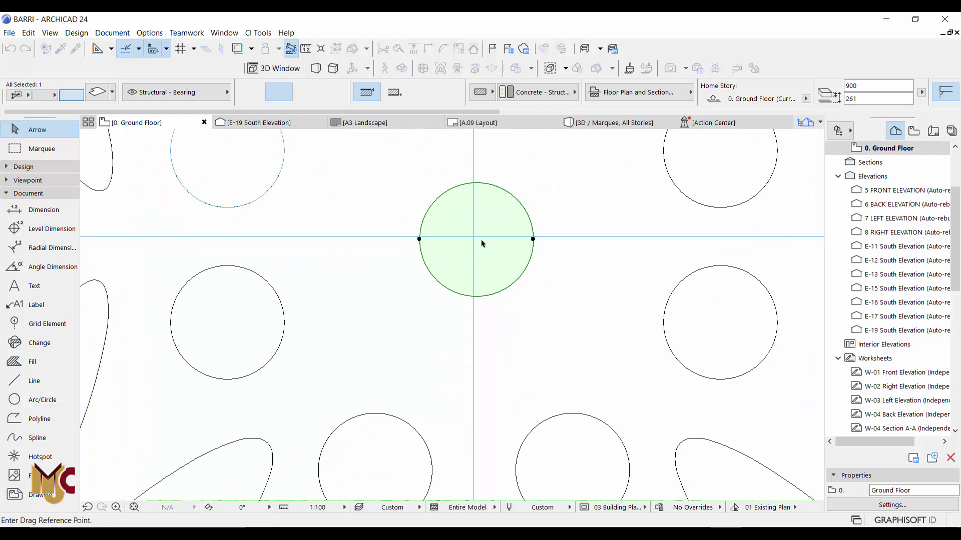
left_click(476, 239)
left_click(473, 236)
Enlarge the circle slab at the left grid intersection by offsetting its edge outward.
left_click(530, 236)
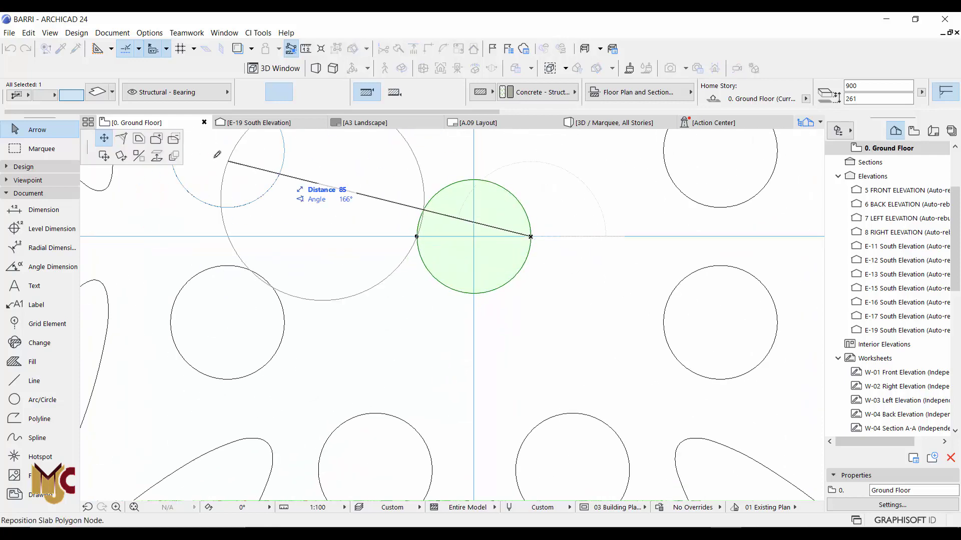
left_click(139, 138)
scroll(483, 176, "down", 2)
left_click(543, 145)
scroll(362, 276, "down", 3)
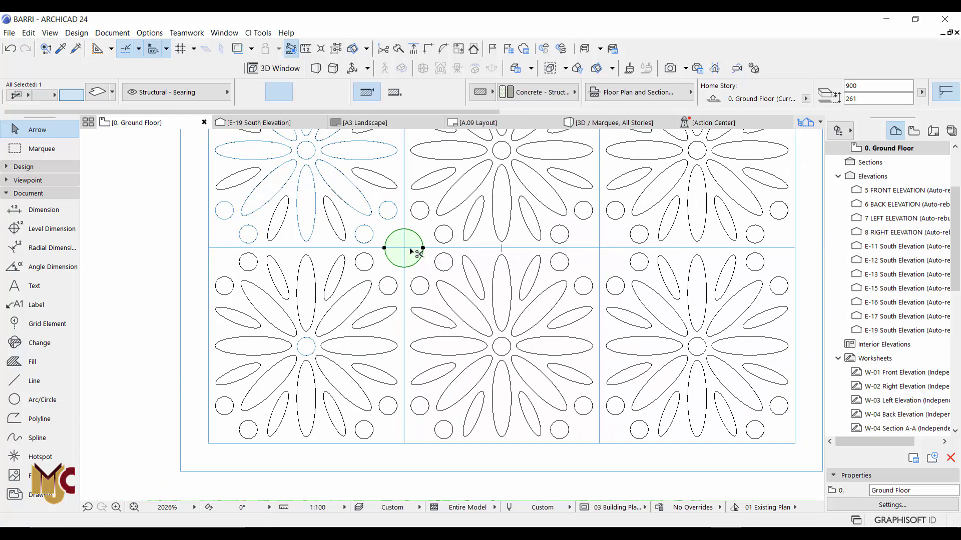
Copy the enlarged circle slab to the right inner grid intersection.
key("ctrl+shift+d")
left_click(404, 248)
left_click_drag(540, 253, 599, 248, "ctrl")
scroll(601, 253, "down", 3)
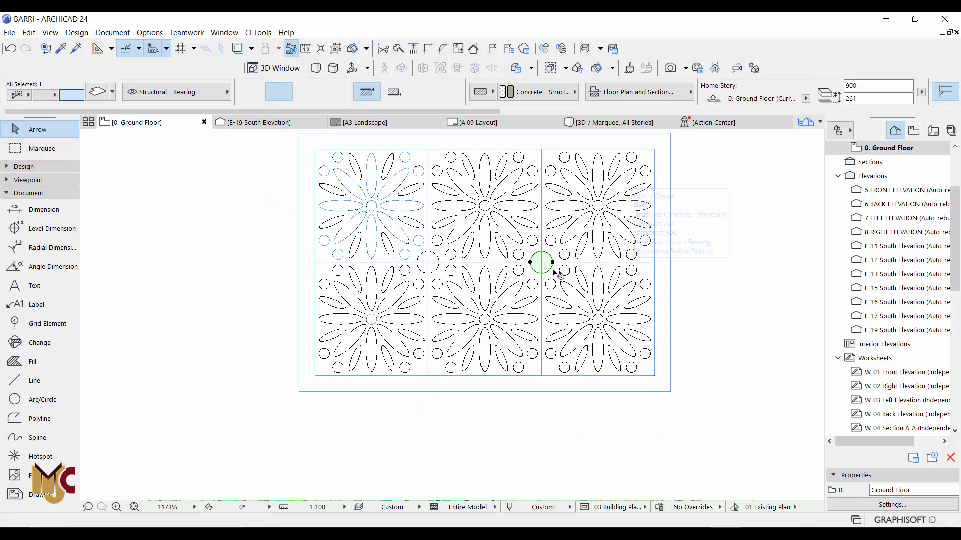
scroll(335, 263, "up", 3)
scroll(425, 262, "down", 2)
Copy the enlarged circle slab to both ends of the grid's horizontal centre line.
key("ctrl+shift+d")
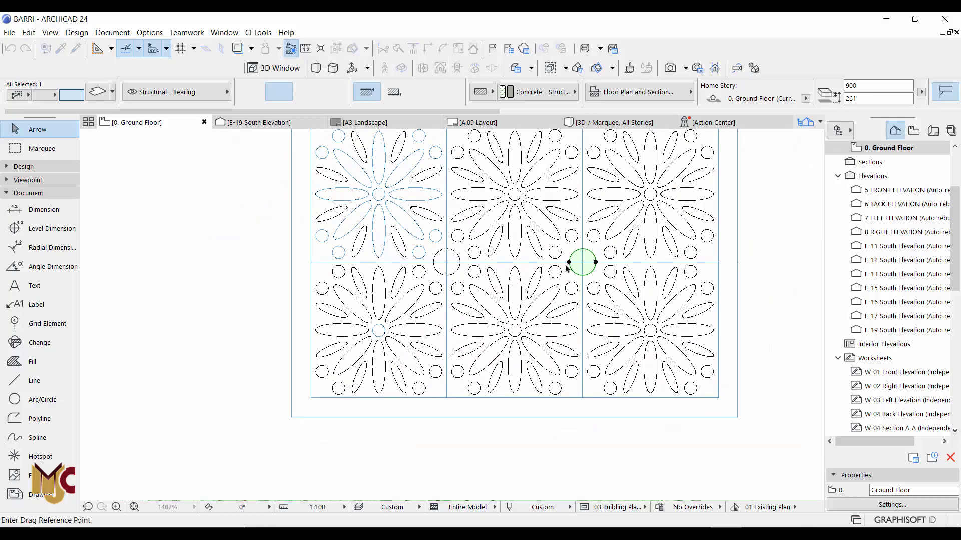
left_click(568, 262)
scroll(580, 264, "up", 2)
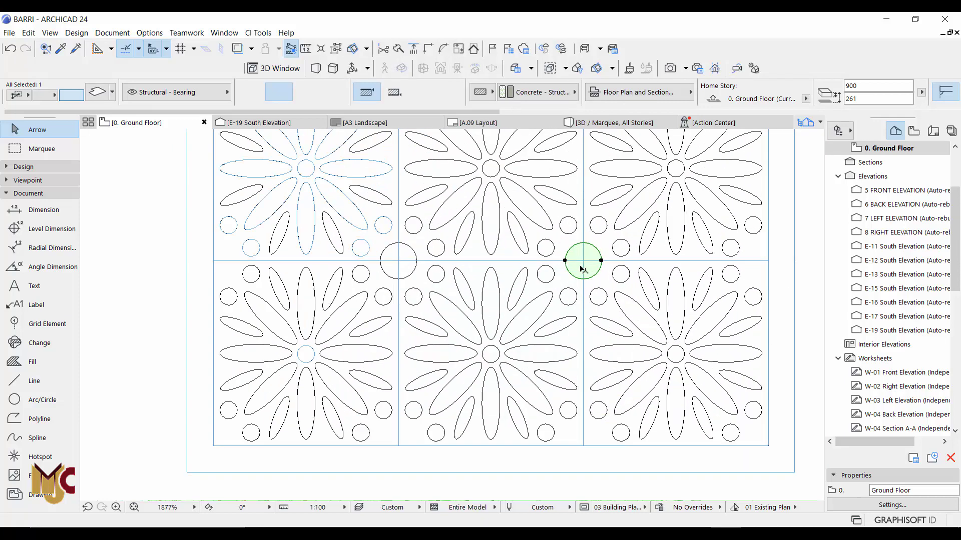
left_click(760, 260)
key("ctrl+shift+d")
left_click(779, 261)
left_click(193, 261)
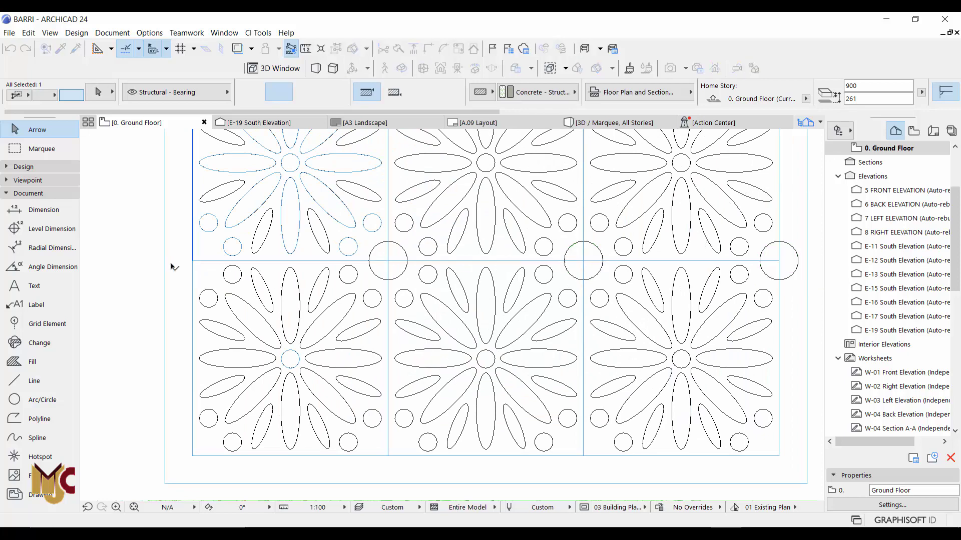
Split the circle slab at the grid's left edge along the vertical border line.
middle_click_drag(173, 265, 323, 271)
left_click(398, 49)
scroll(316, 262, "up", 2)
left_click(355, 239)
left_click(355, 293)
left_click(298, 303)
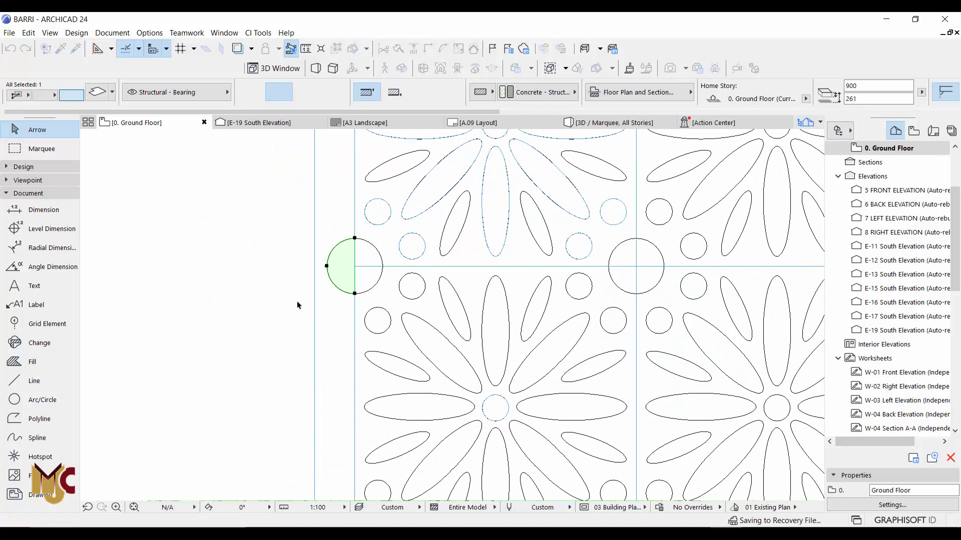
Move the outer half of the split circle to the grid's right edge, replacing the full circle there.
scroll(252, 283, "down", 3)
key("ctrl+d")
left_click(300, 288)
scroll(697, 286, "up", 4)
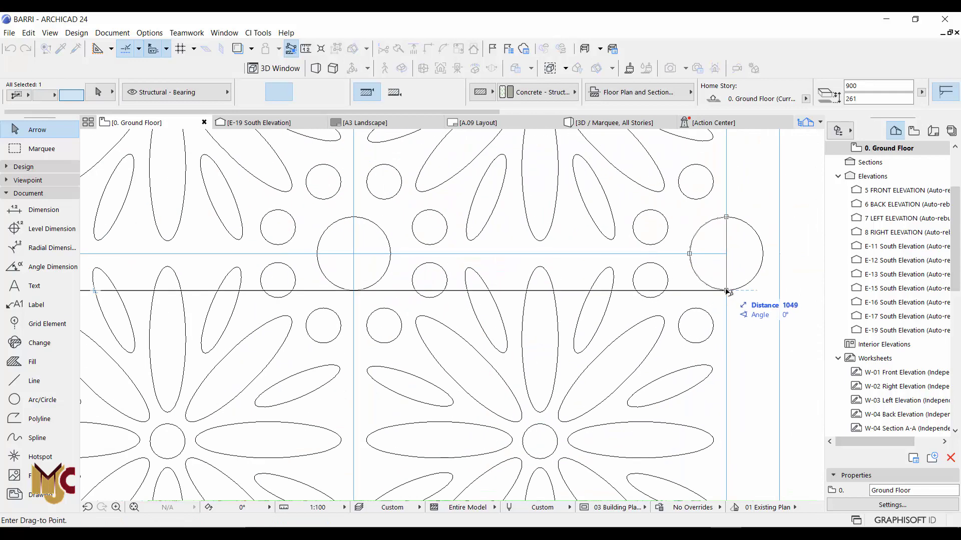
left_click(726, 290)
left_click(746, 287)
scroll(582, 320, "down", 5)
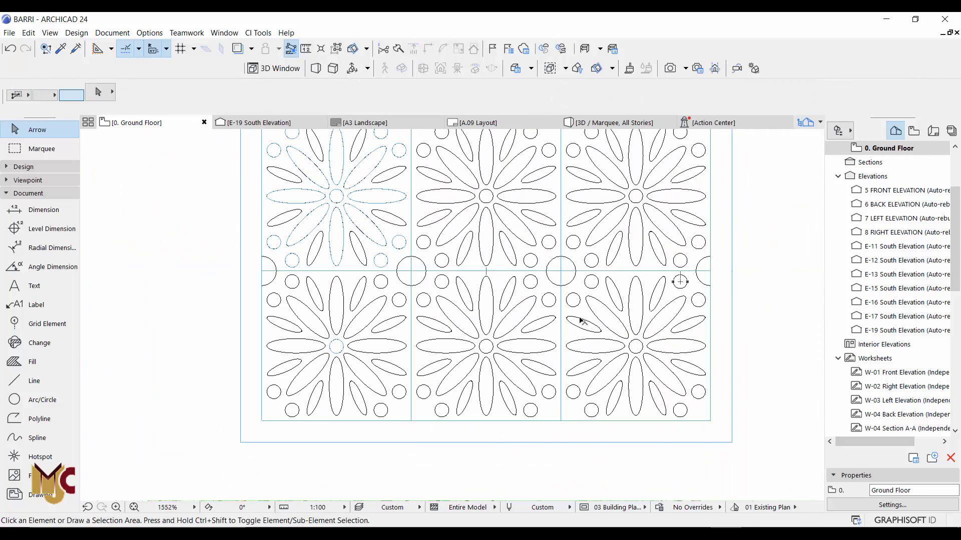
Copy the left edge's half circle slab to where the first vertical grid line meets the bottom edge.
left_click(265, 286)
key("ctrl+shift+d")
left_click(261, 272)
scroll(401, 408, "up", 4)
left_click(421, 435)
Rotate the copied half circle 90° about the grid line's end so its flat side lies on the bottom edge.
key("ctrl+e")
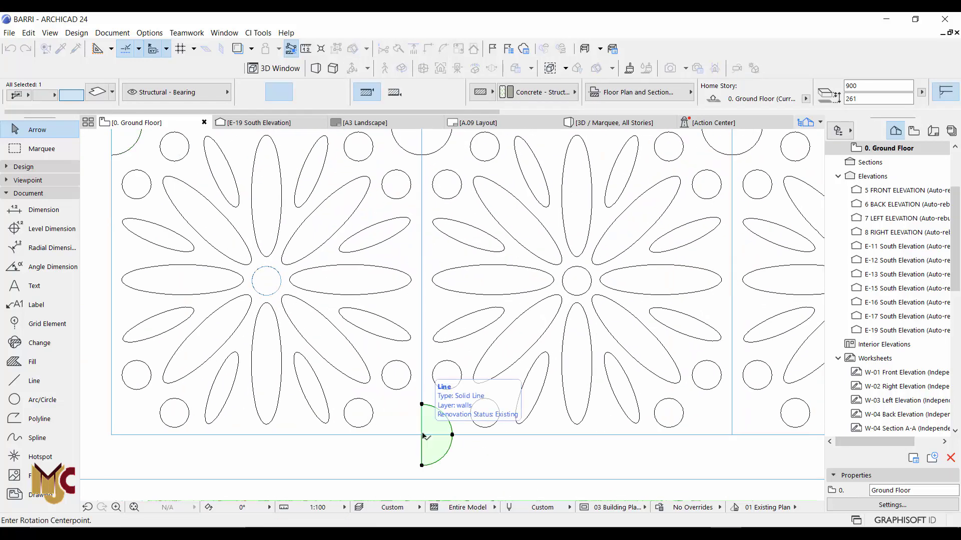
left_click(421, 435)
left_click(452, 435)
key("Escape")
key("ctrl+e")
left_click(422, 435)
left_click(492, 435)
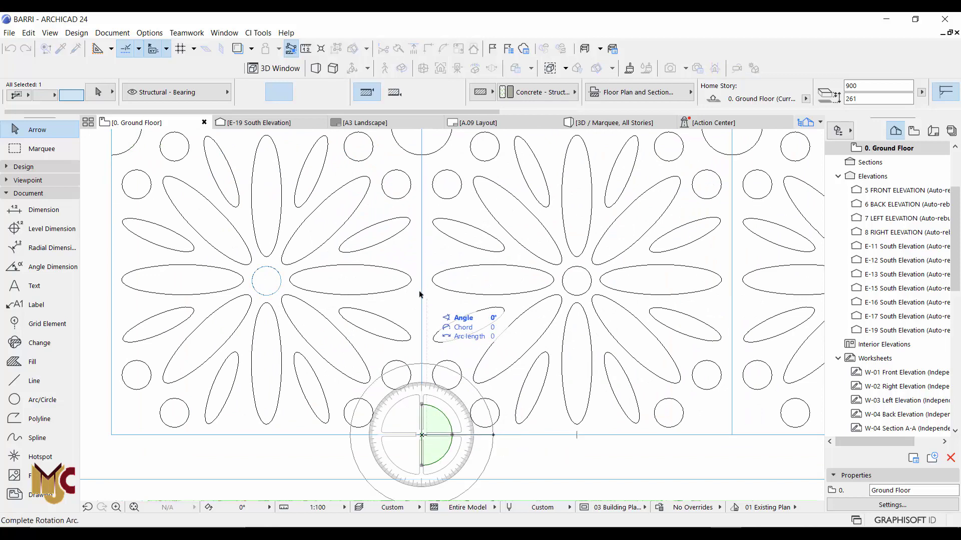
left_click(419, 295)
Copy the bottom half circle slab to the lower end of the second vertical grid line.
scroll(415, 430, "down", 3)
key("ctrl+d")
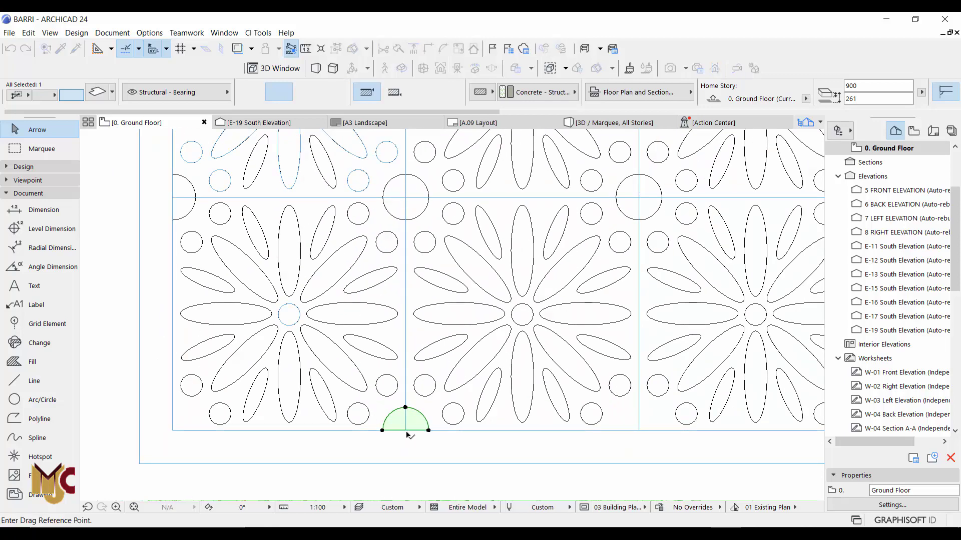
left_click(406, 431)
left_click(639, 432)
scroll(409, 409, "down", 3)
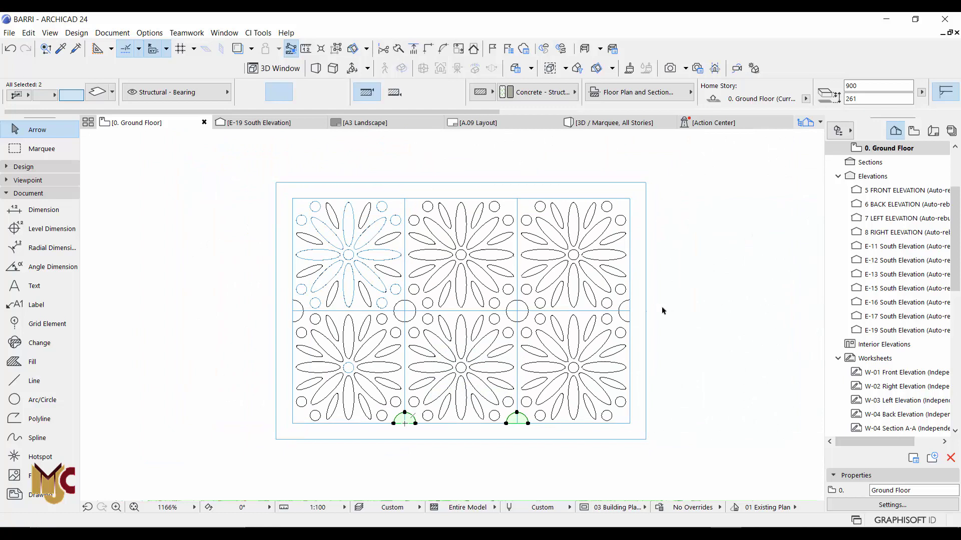
Mirror a copy of both bottom half circles about the horizontal centre line to the top edge, and delete the inner grid lines.
right_click(641, 300)
mouse_move(691, 335)
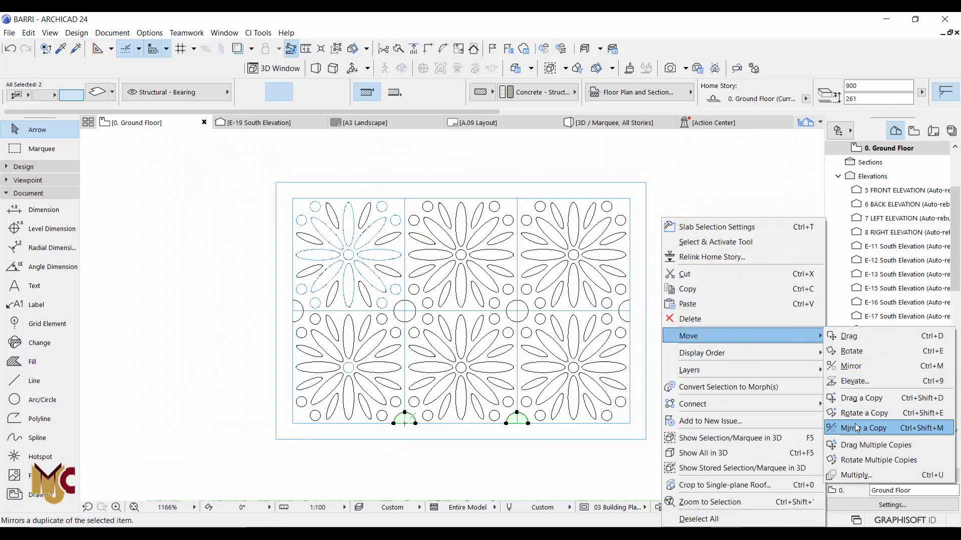
left_click(879, 426)
left_click(587, 311)
left_click(638, 313)
key("Escape")
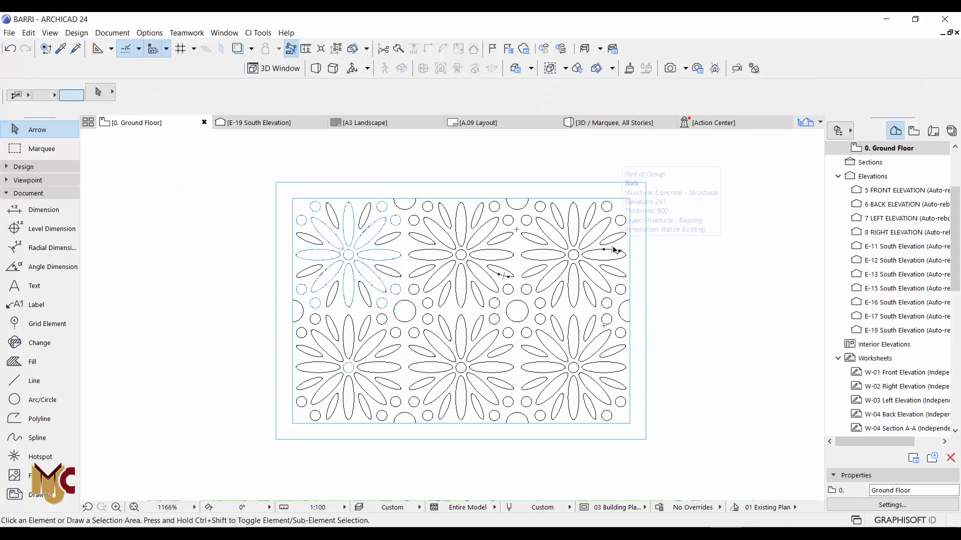
Draw a marquee around the completed pattern and frame, show it in 3D and orbit around the model.
left_click(50, 151)
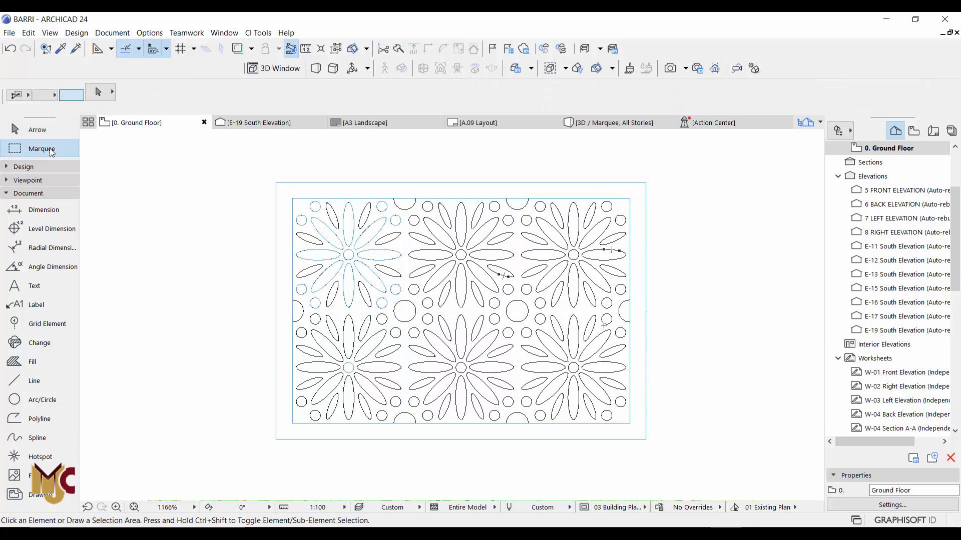
left_click(685, 167)
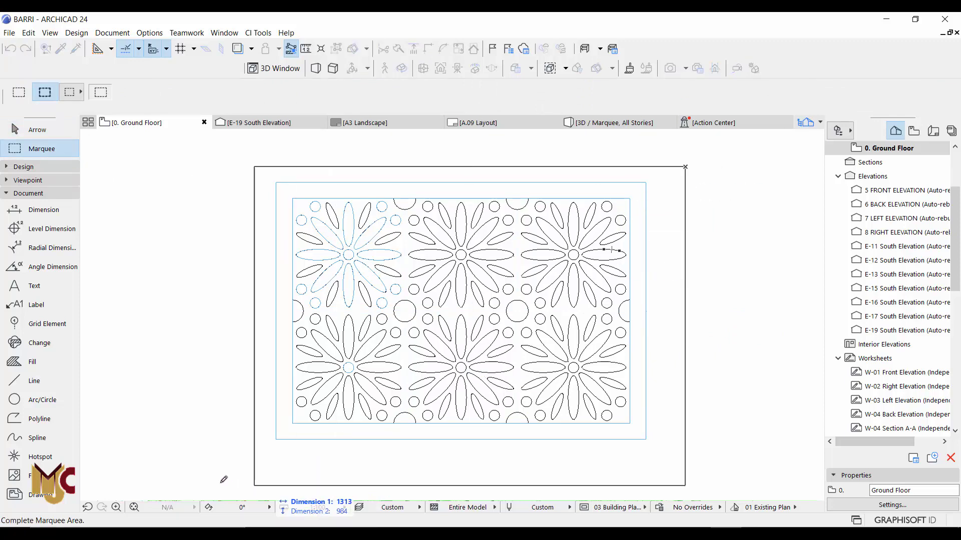
left_click(202, 467)
key("F5")
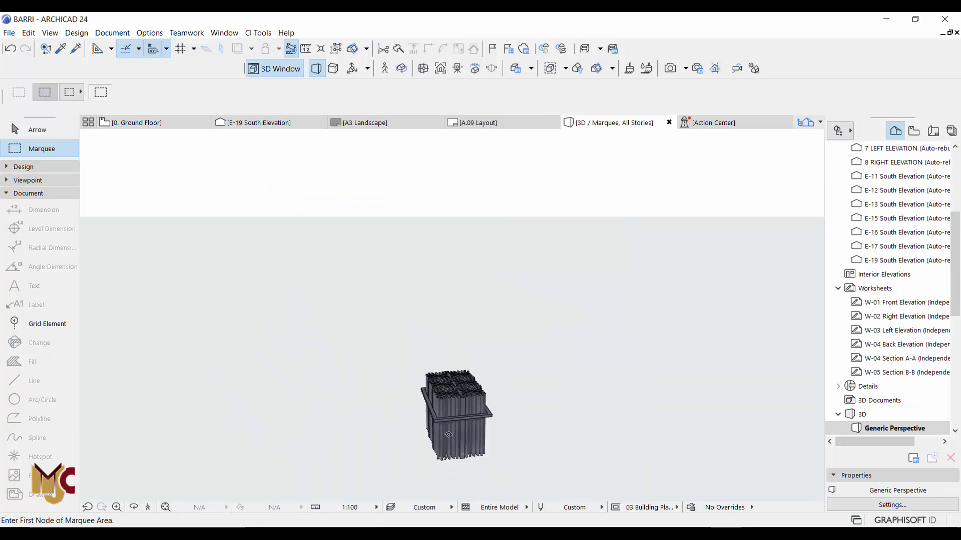
key("o")
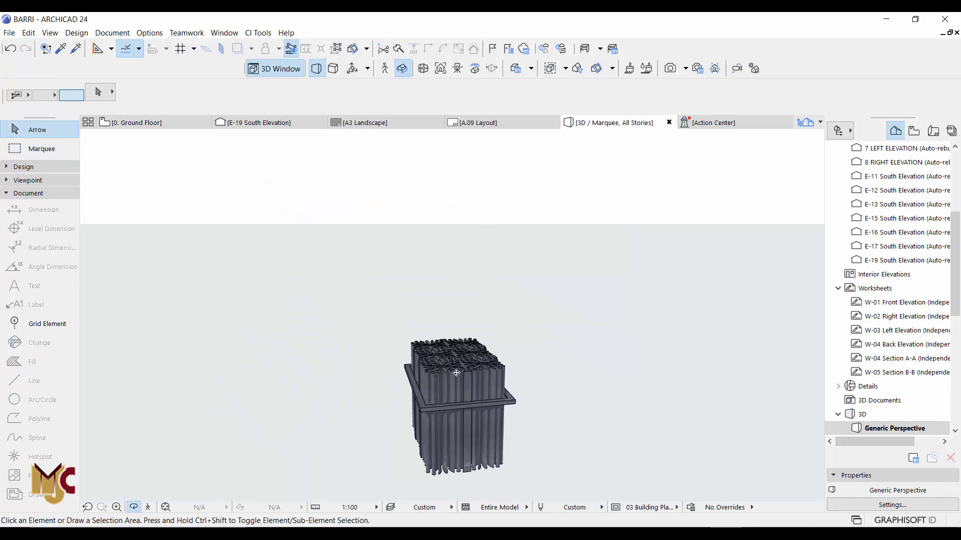
left_click_drag(468, 385, 406, 424)
middle_click_drag(406, 424, 508, 390, "shift")
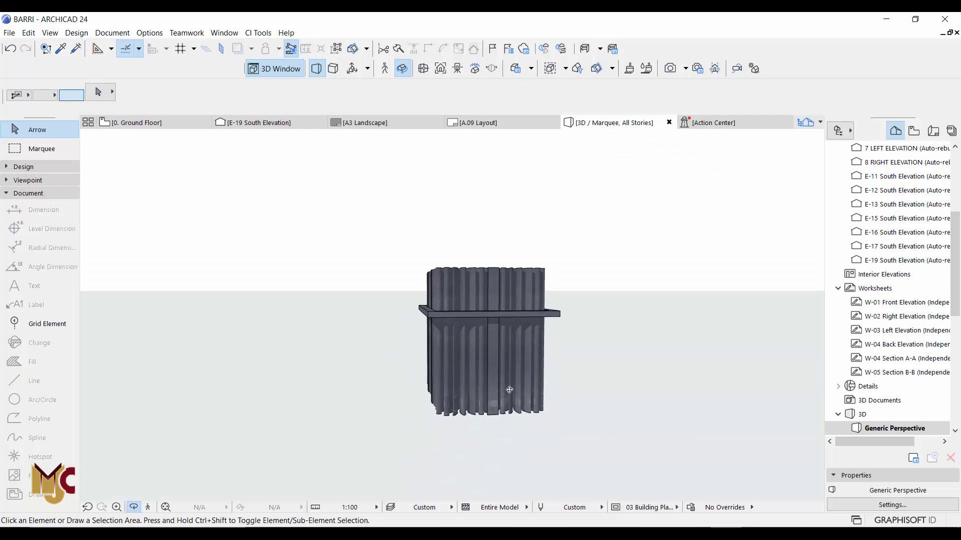
Select all the flower, circle and half-circle pattern slabs in 3D and convert them to morphs.
left_click_drag(585, 364, 332, 444)
key("o")
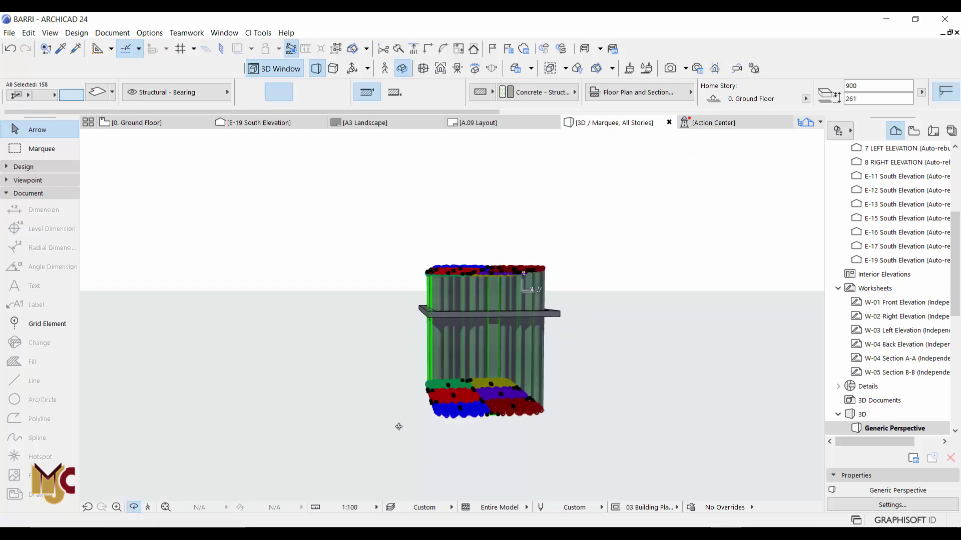
left_click_drag(392, 393, 607, 384)
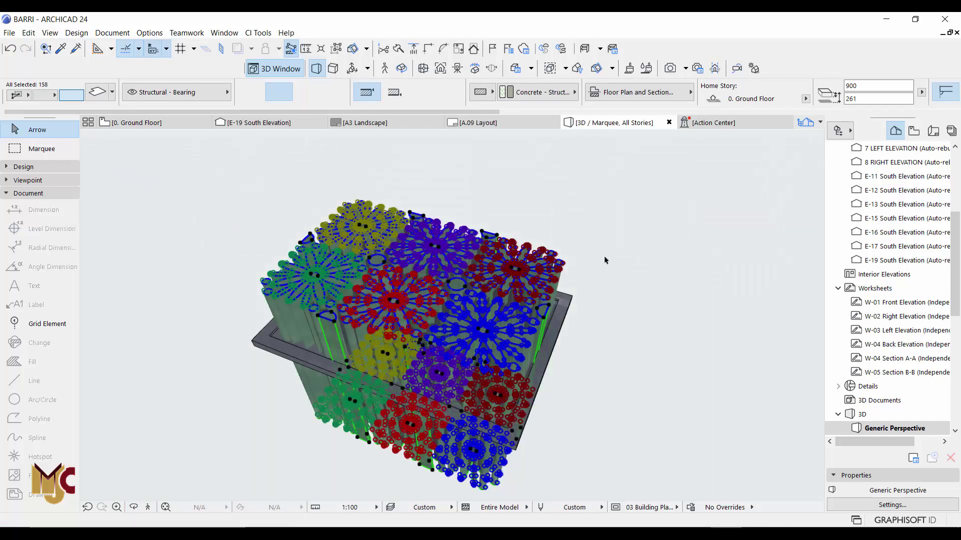
right_click(604, 260)
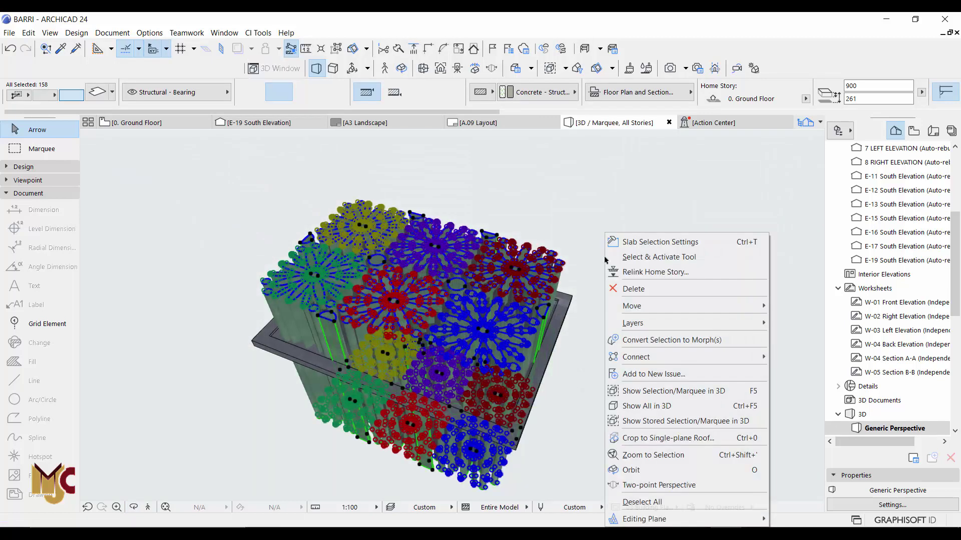
left_click(674, 340)
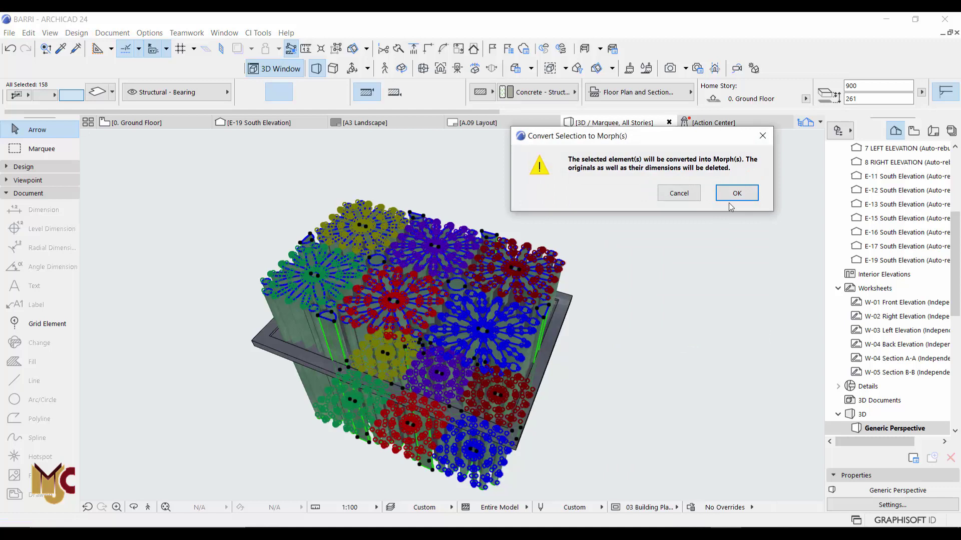
left_click(733, 196)
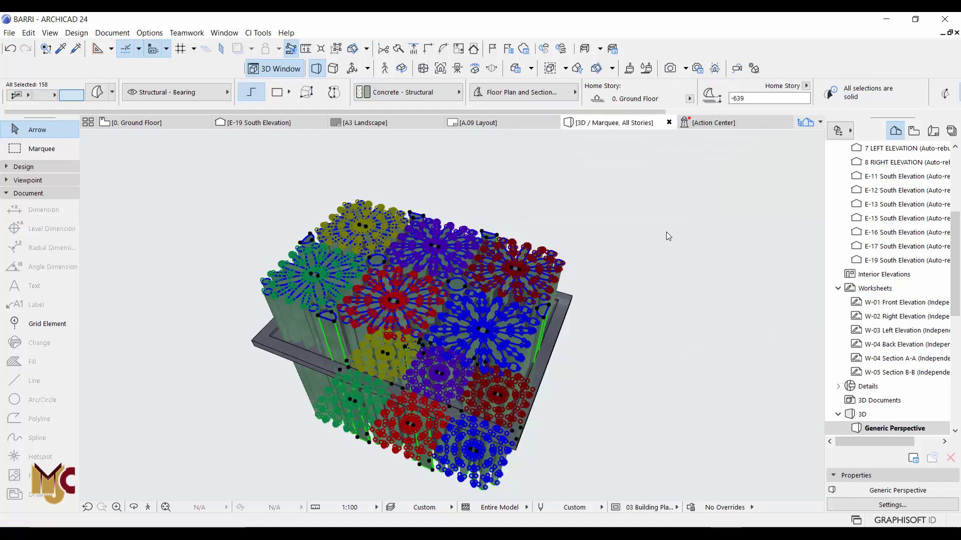
Merge the selected pattern morphs into a single morph with a Boolean Union.
right_click(631, 239)
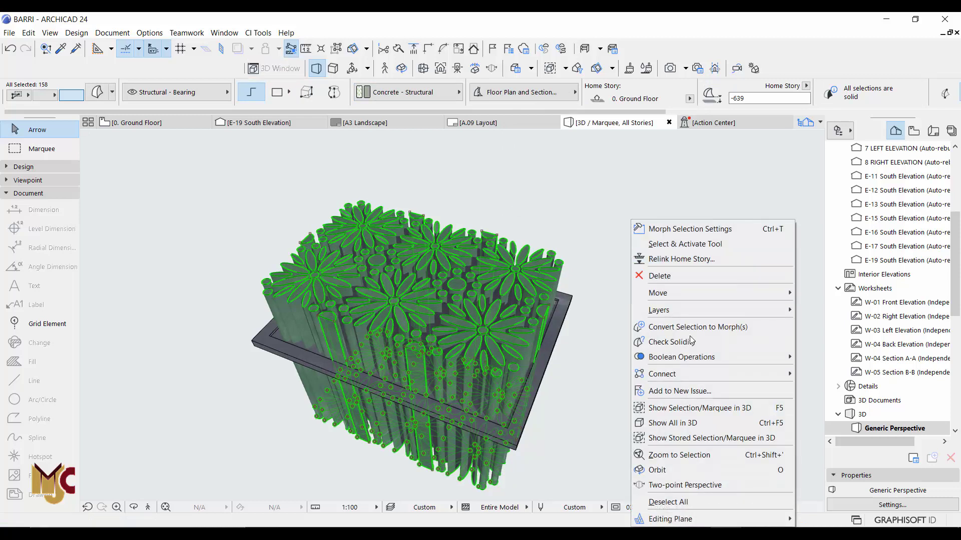
mouse_move(744, 361)
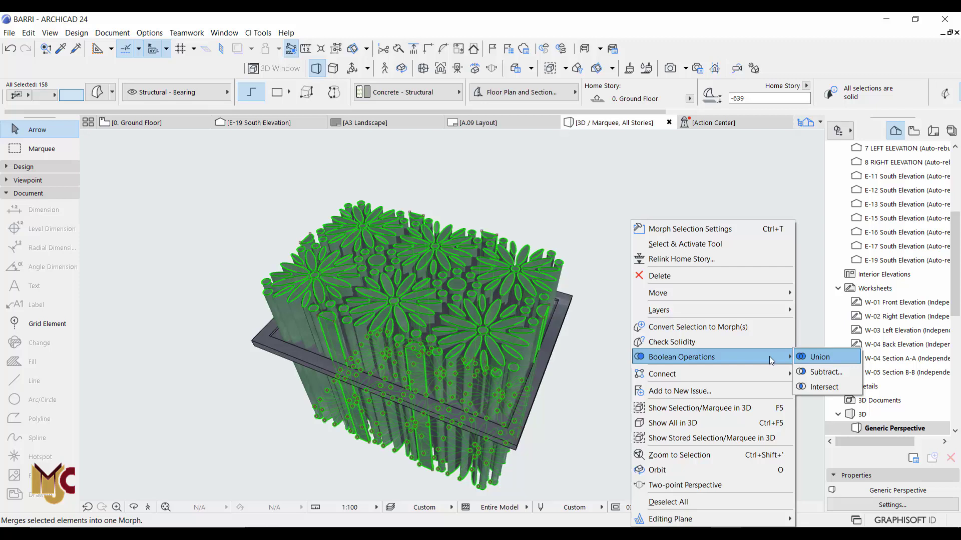
left_click(826, 357)
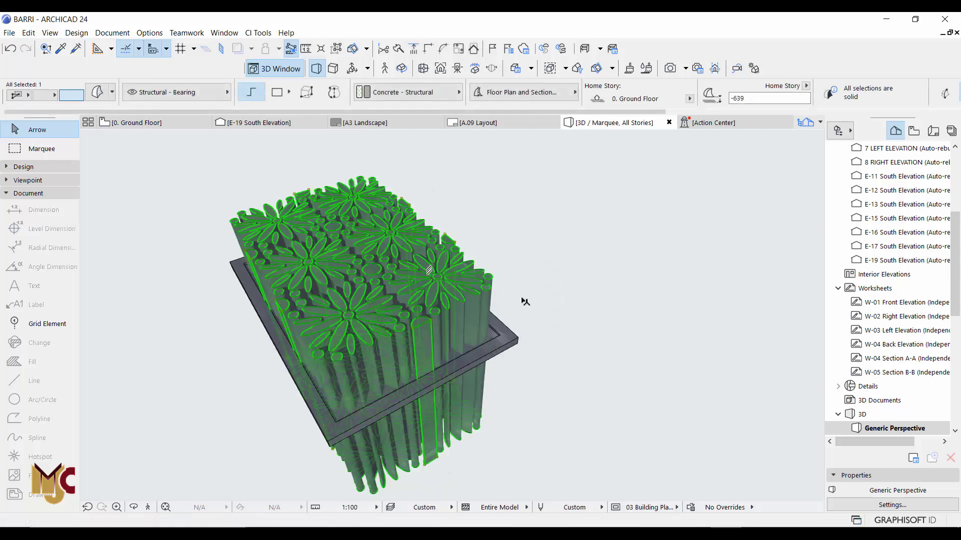
Start Solid Element Operations for the merged pattern morph and add it as the operator.
right_click(563, 233)
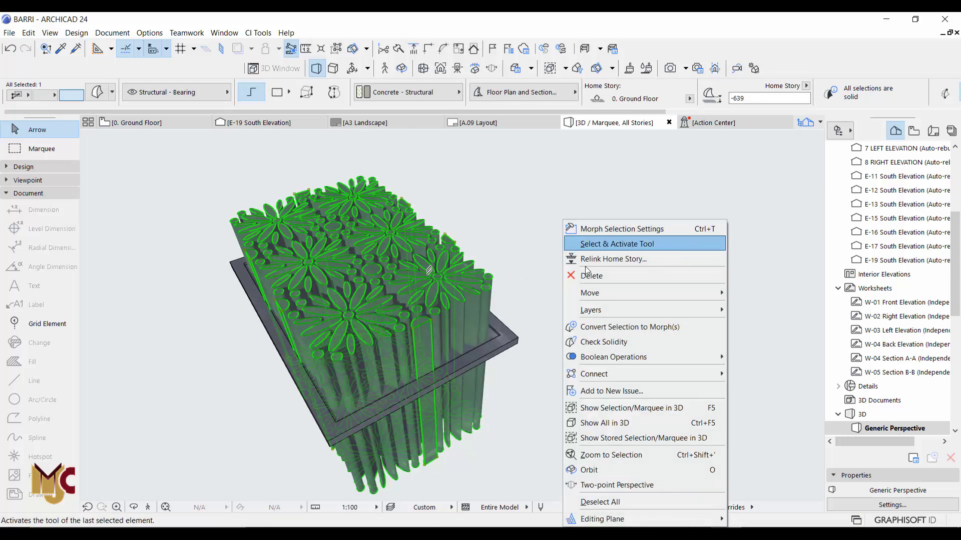
mouse_move(706, 377)
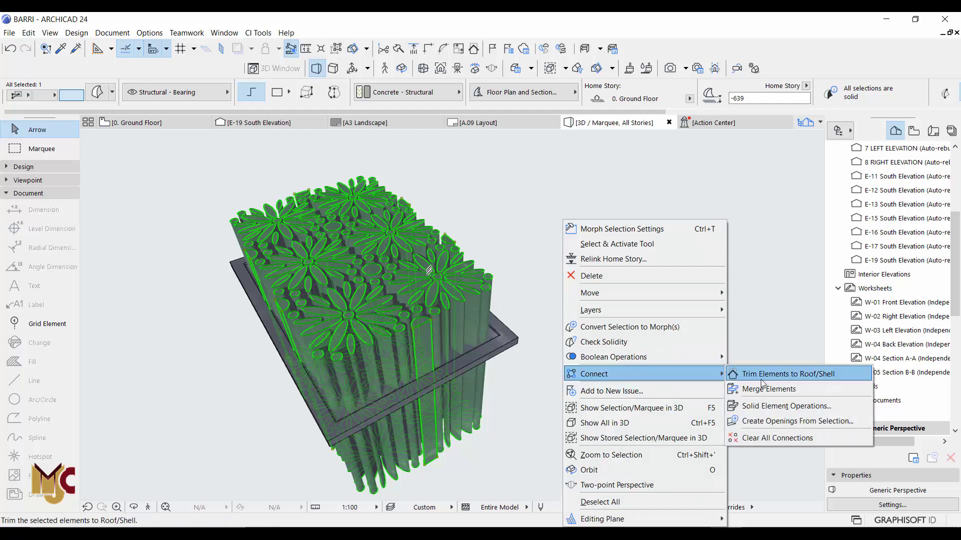
left_click(773, 412)
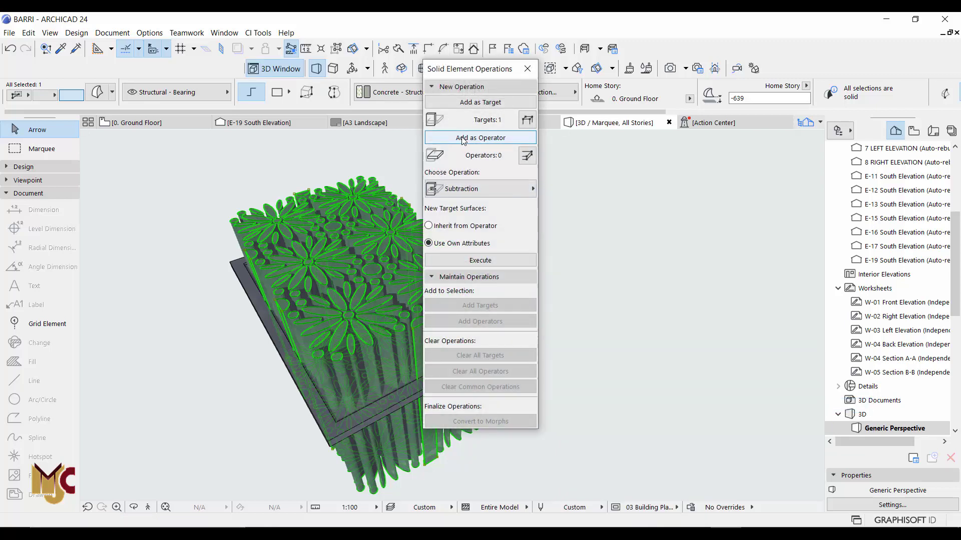
left_click_drag(457, 69, 559, 69)
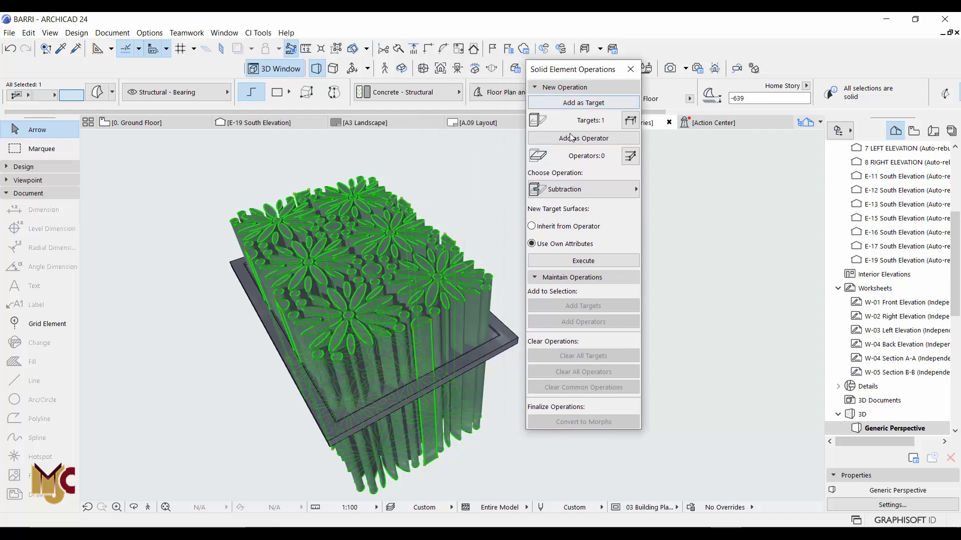
left_click(571, 137)
Set the inner plate slab within the frame as the target and execute a Subtraction of the pattern morph from it.
scroll(503, 333, "up", 5)
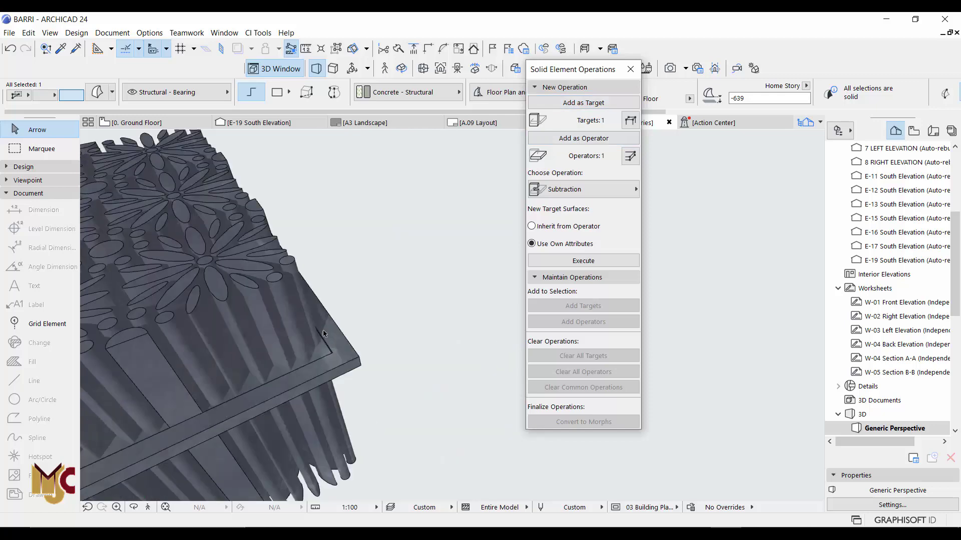
scroll(324, 361, "up", 3)
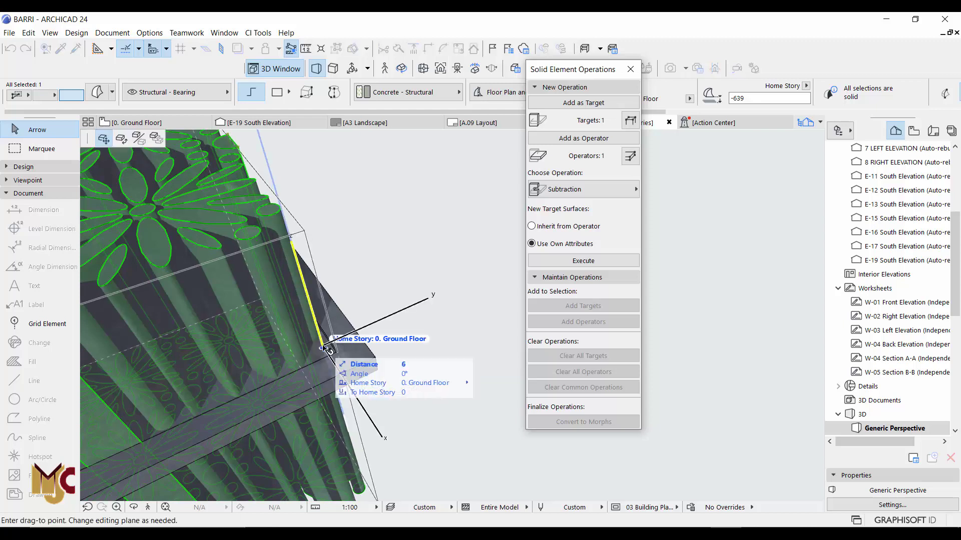
key("Escape")
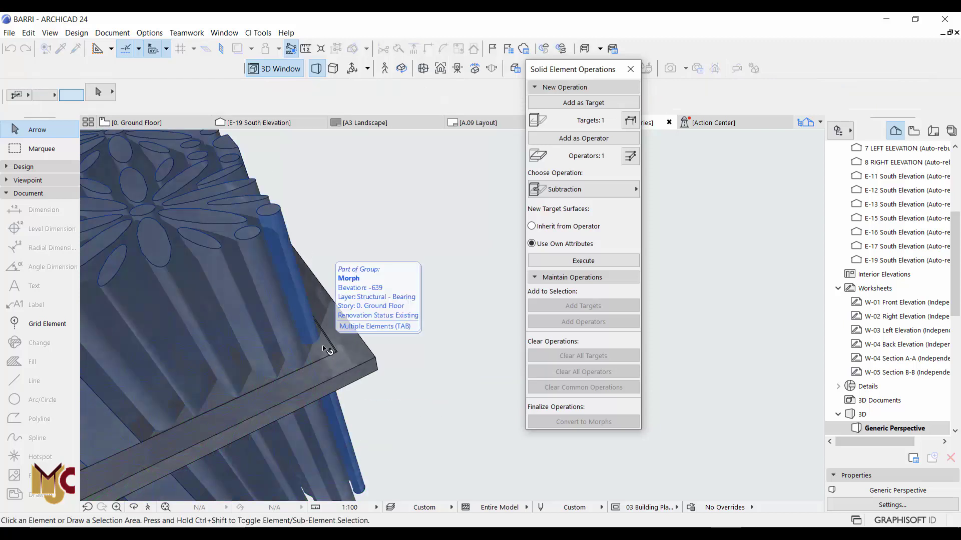
scroll(320, 351, "up", 3)
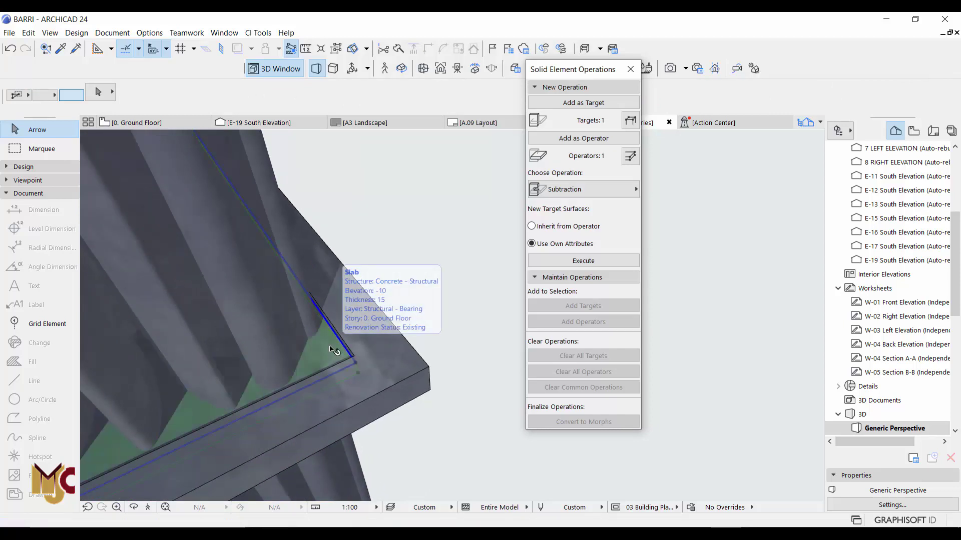
left_click(333, 351)
left_click(588, 104)
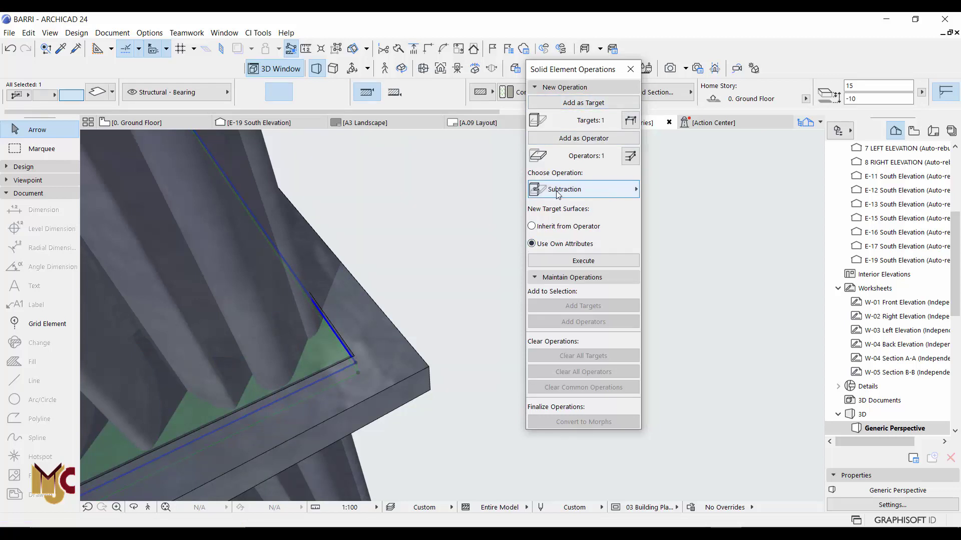
left_click(604, 190)
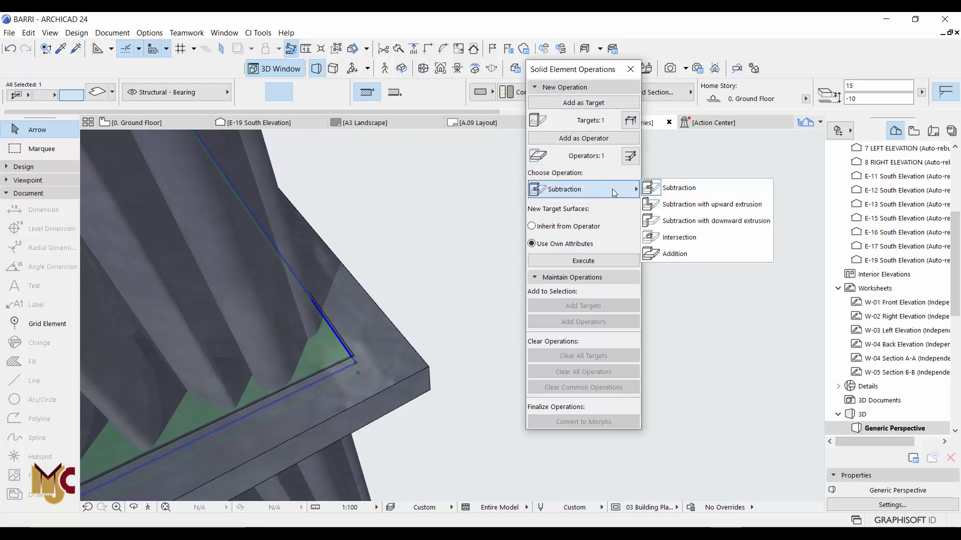
left_click(673, 193)
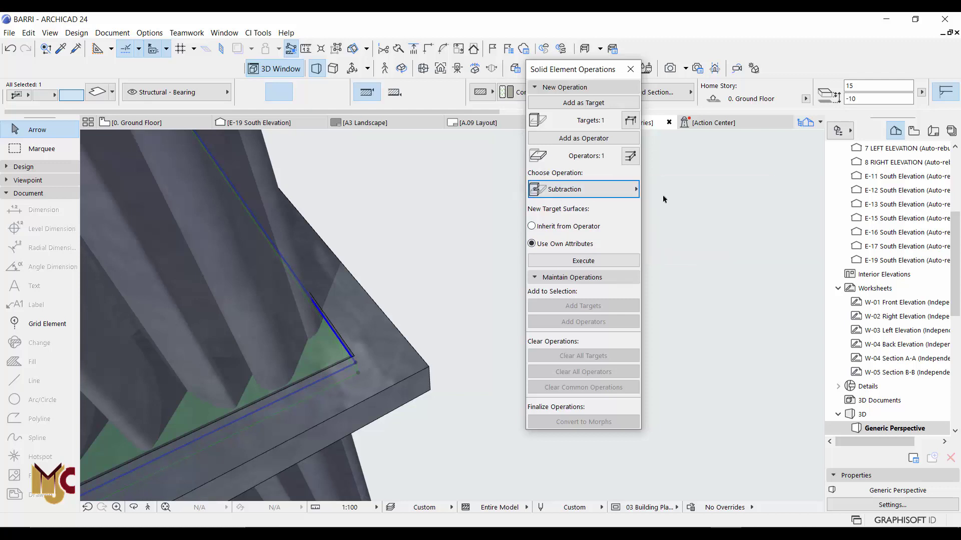
left_click(585, 261)
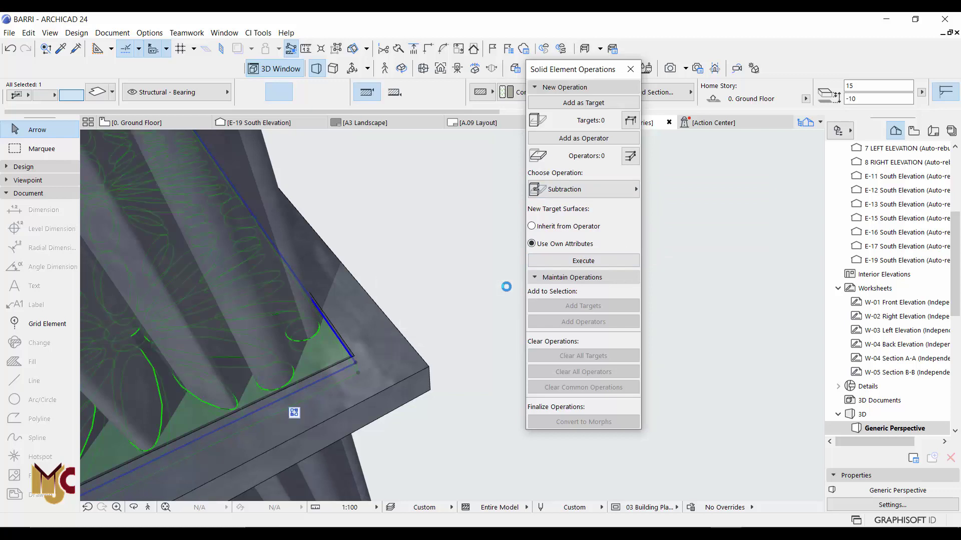
Select the merged pattern morph and move it to the hidden A-AREA layer.
scroll(441, 298, "down", 5)
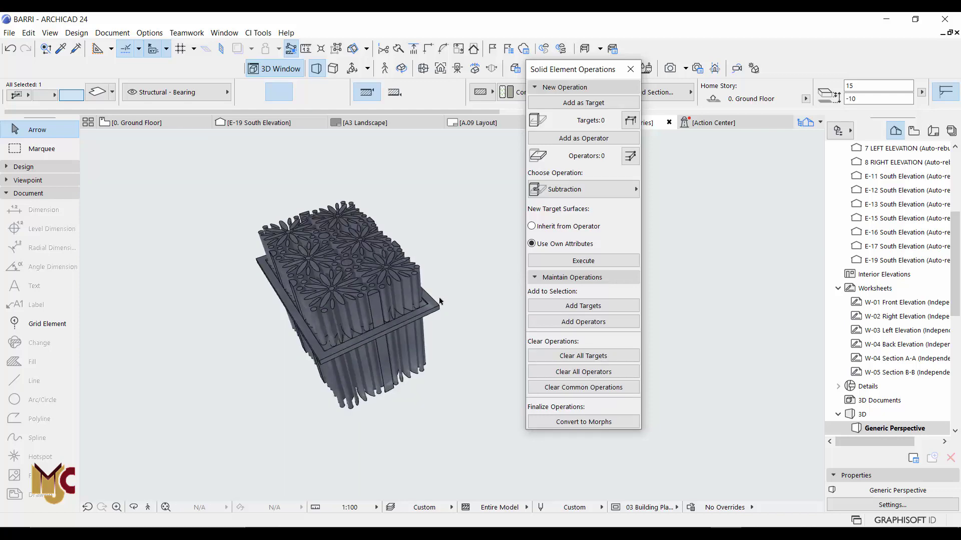
scroll(440, 301, "up", 2)
scroll(376, 313, "up", 6)
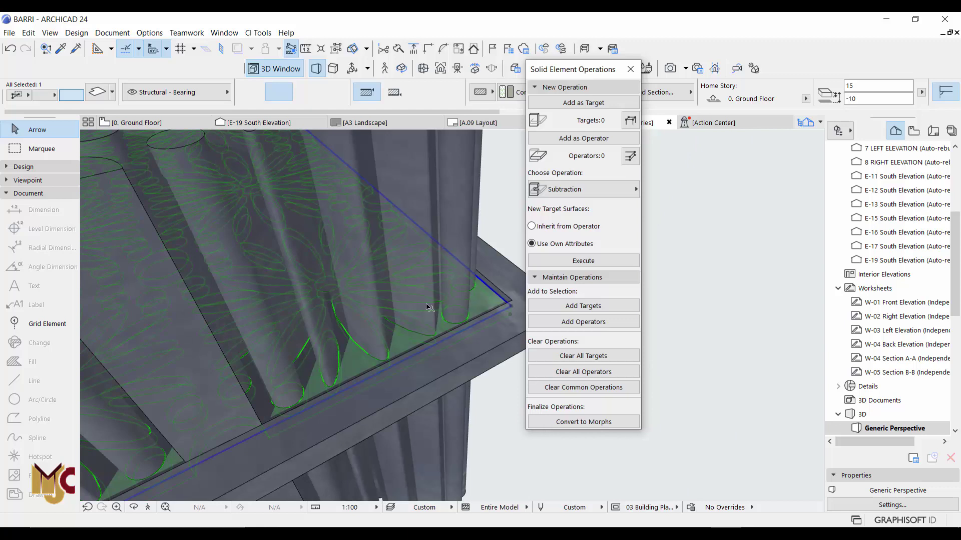
scroll(433, 308, "down", 1)
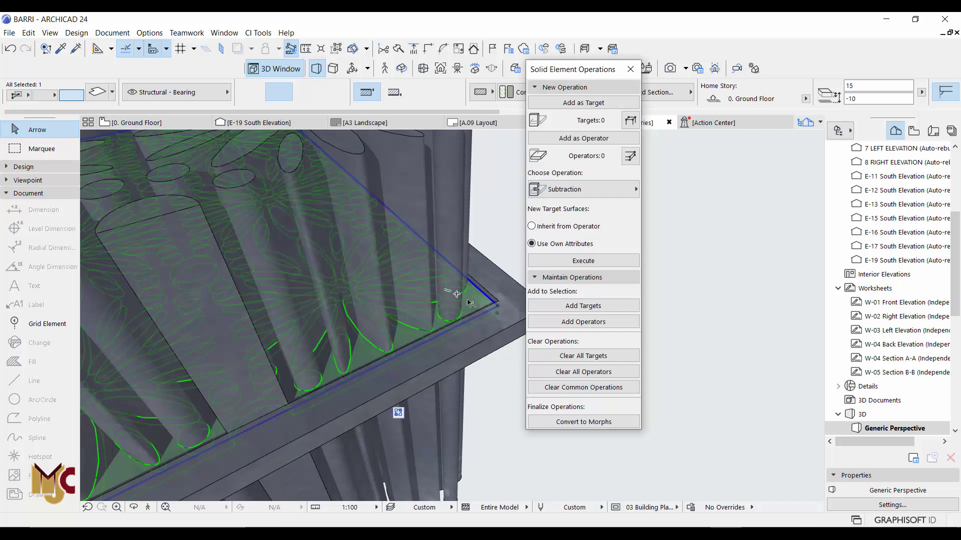
scroll(456, 295, "down", 1)
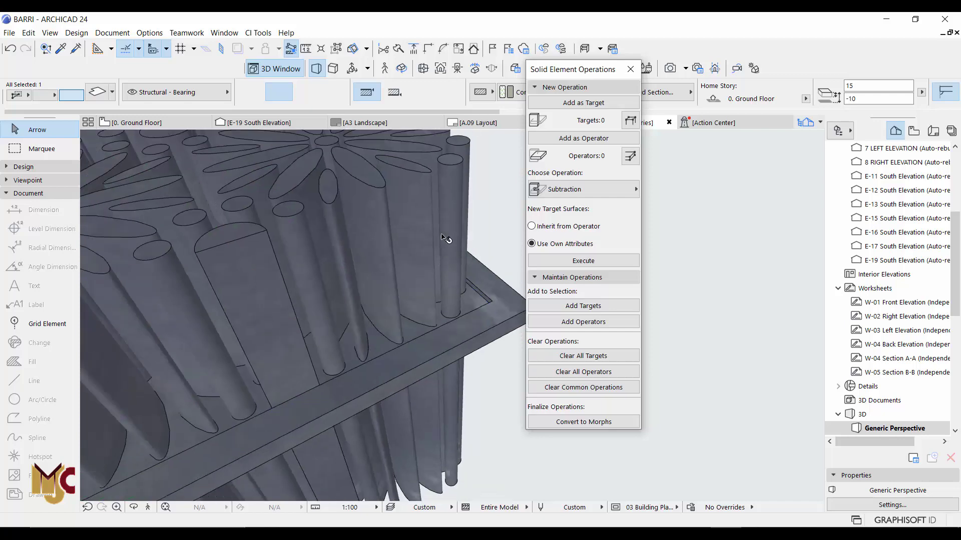
left_click(452, 176)
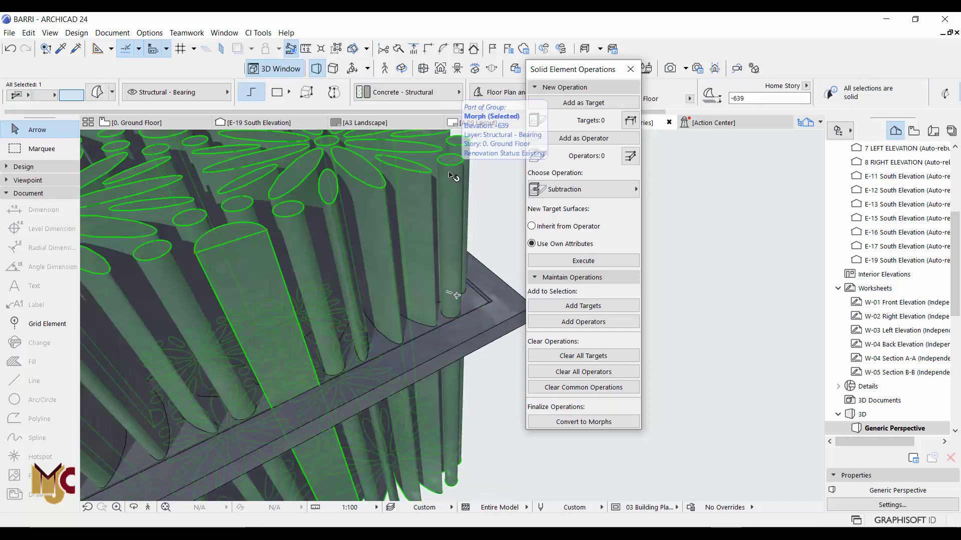
left_click(163, 92)
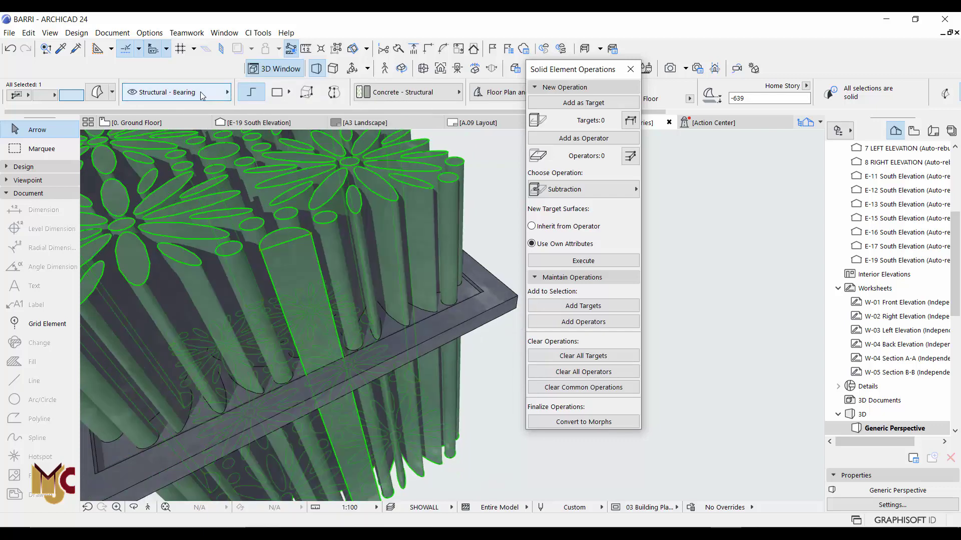
left_click(192, 93)
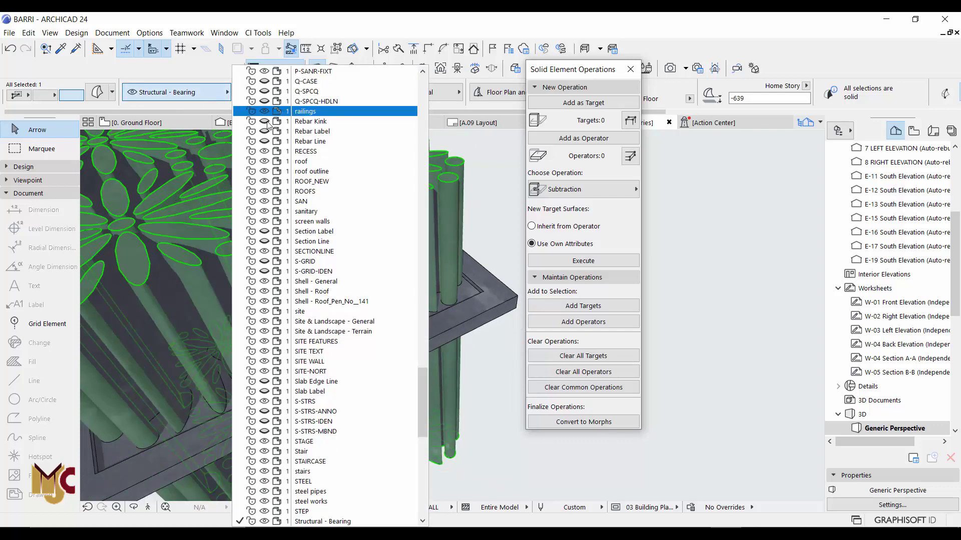
scroll(310, 94, "up", 3)
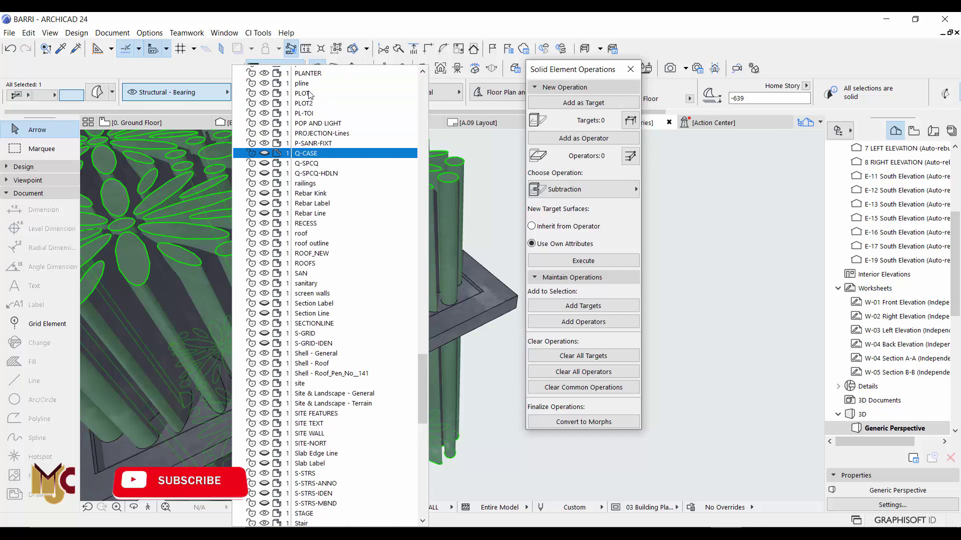
scroll(309, 94, "up", 10)
left_click_drag(424, 339, 424, 95)
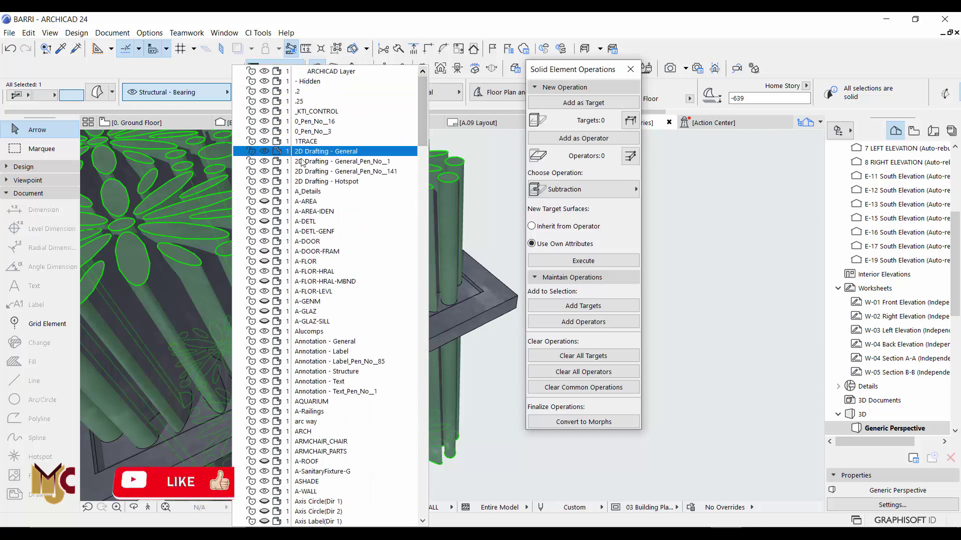
left_click(307, 201)
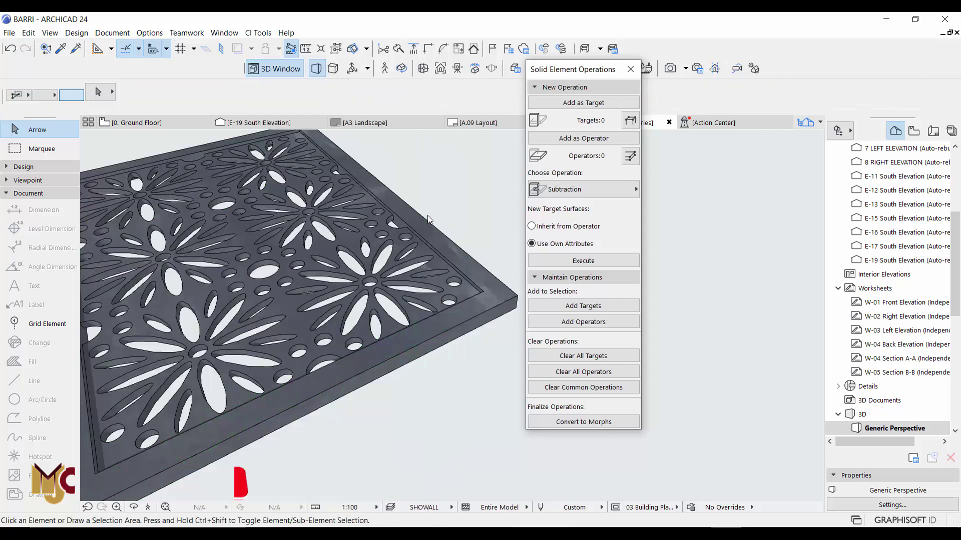
Examine the perforated panel and its frame from several angles in 3D and return to the floor plan.
scroll(434, 295, "down", 2)
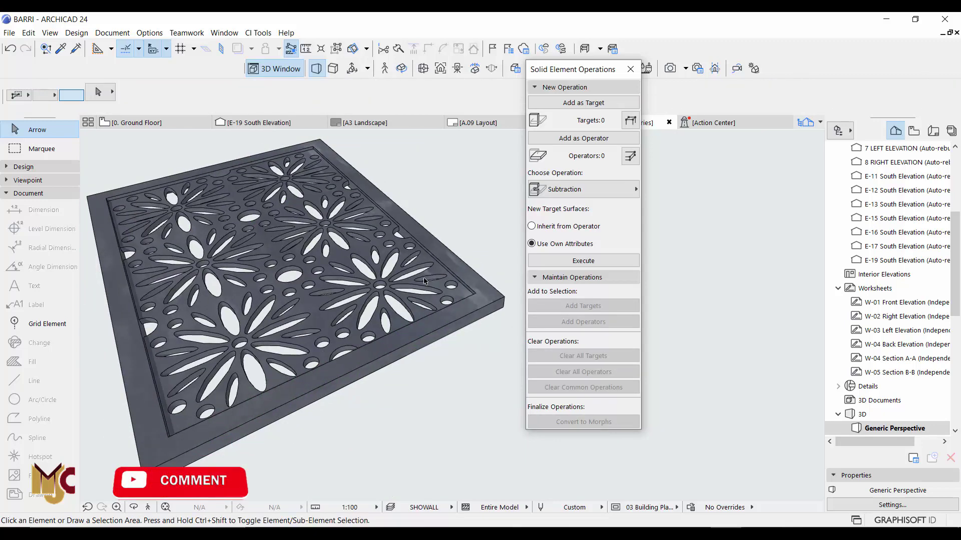
middle_click_drag(219, 261, 466, 272, "shift")
scroll(462, 259, "down", 3)
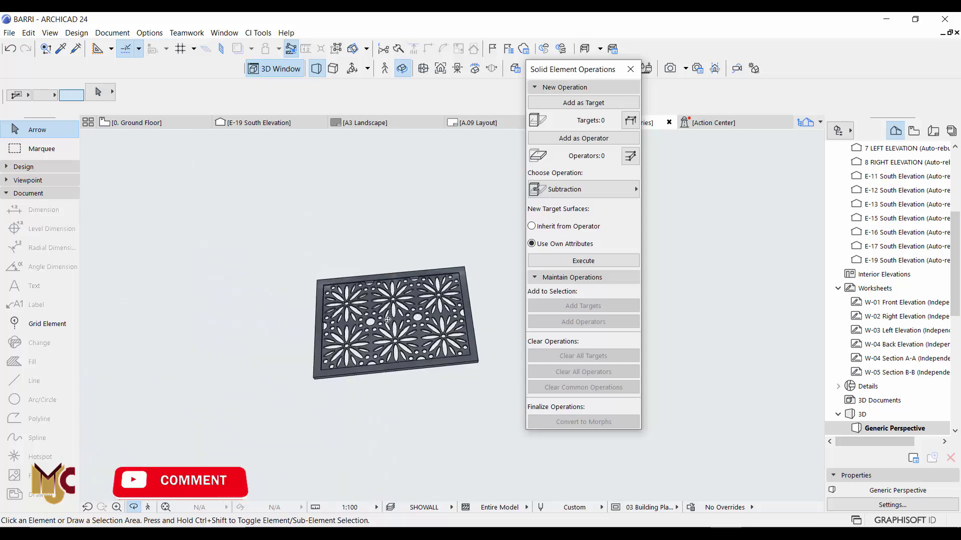
scroll(388, 320, "up", 1)
middle_click_drag(396, 310, 420, 313, "shift")
scroll(443, 296, "up", 5)
scroll(272, 247, "down", 5)
middle_click_drag(316, 253, 384, 250)
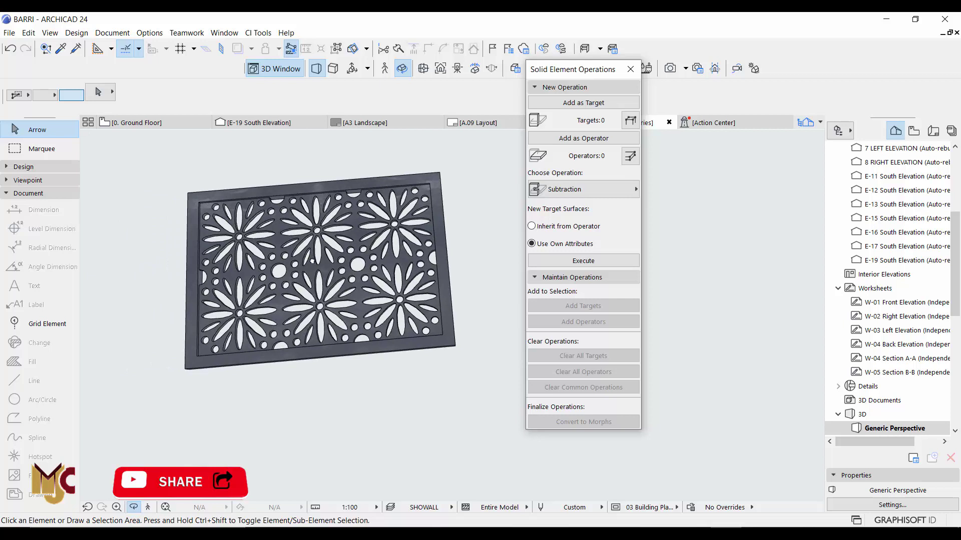
scroll(384, 250, "up", 2)
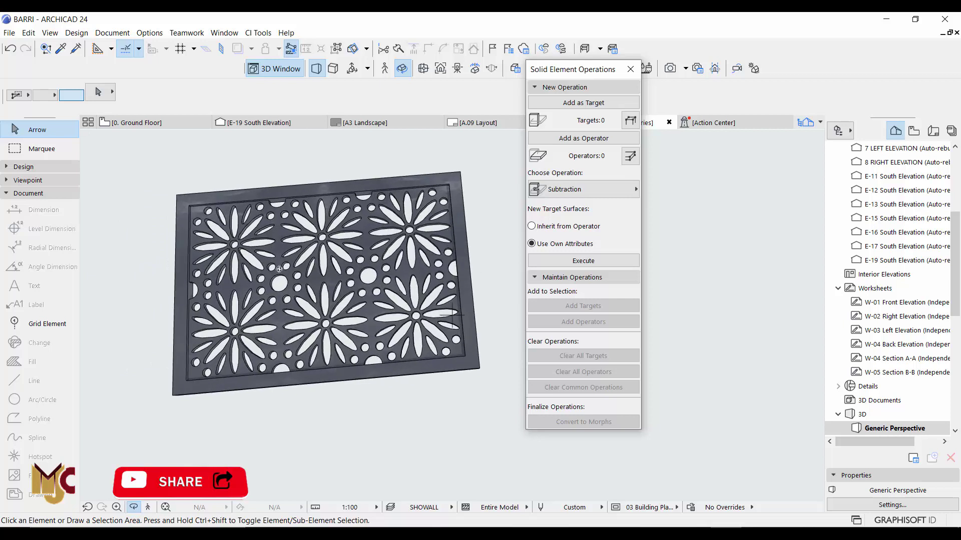
key("F2")
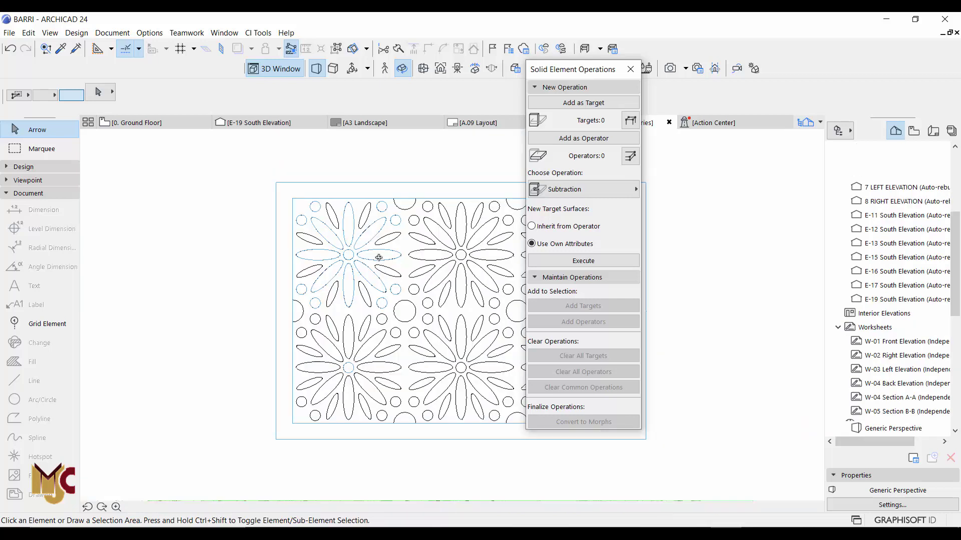
Check the perforated inner slab and the surrounding frame slab on the floor plan, and display them in 3D.
scroll(406, 253, "down", 3)
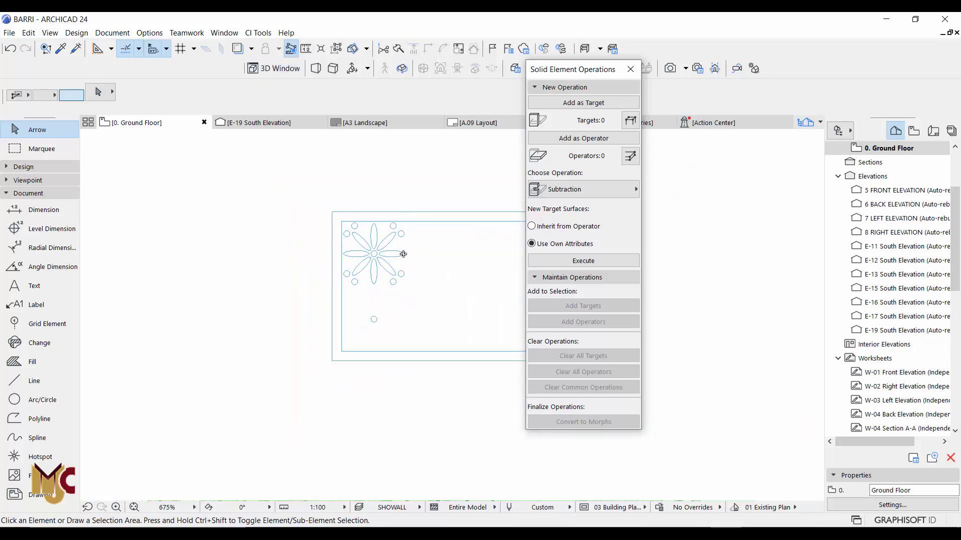
scroll(469, 257, "up", 3)
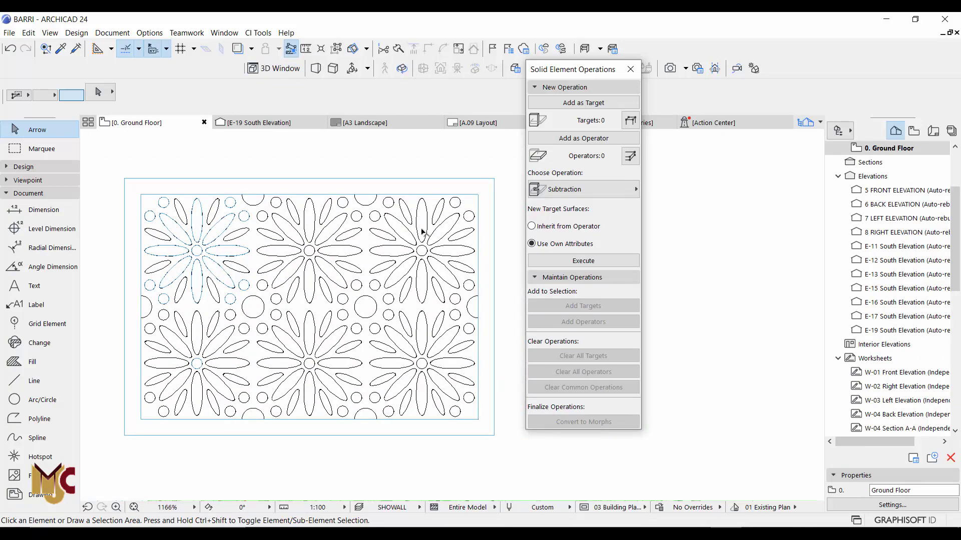
scroll(470, 214, "up", 2)
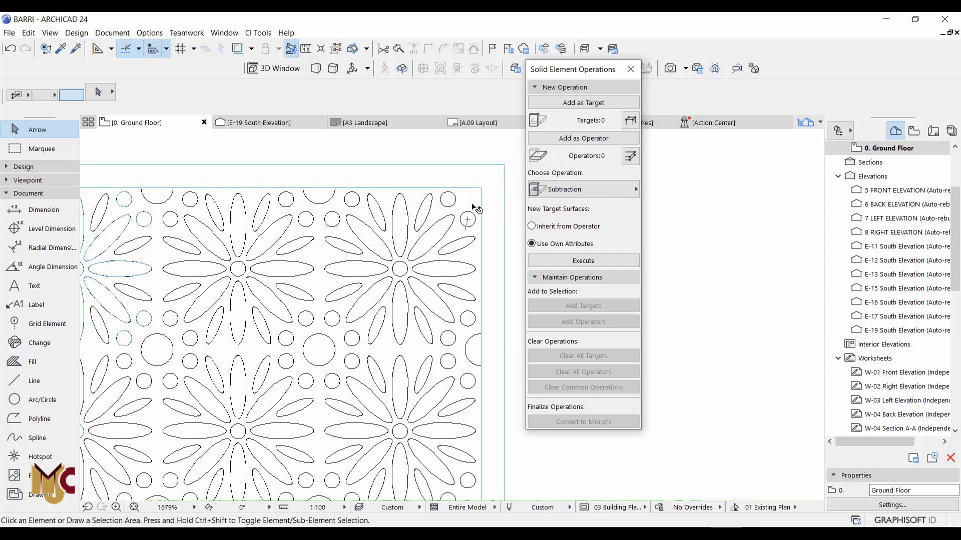
left_click(474, 203)
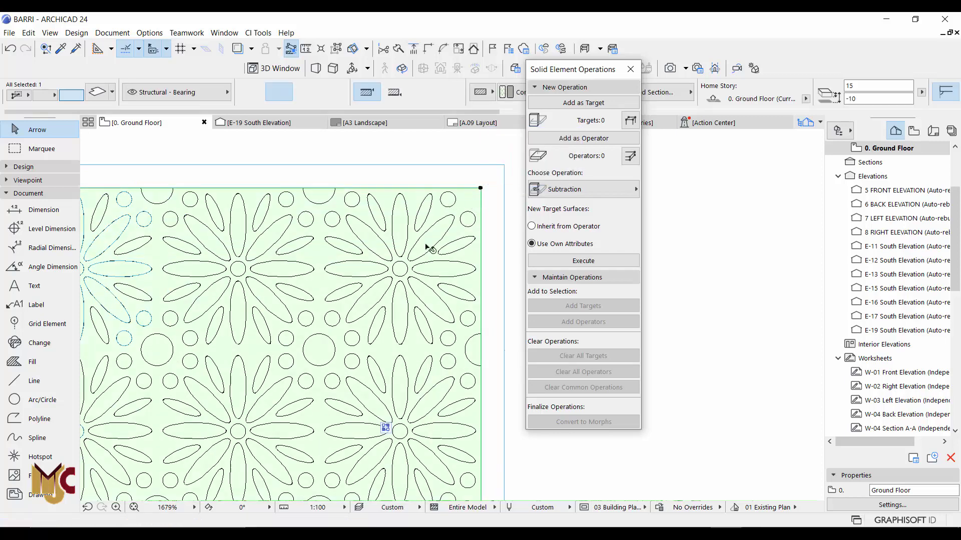
scroll(432, 254, "down", 3)
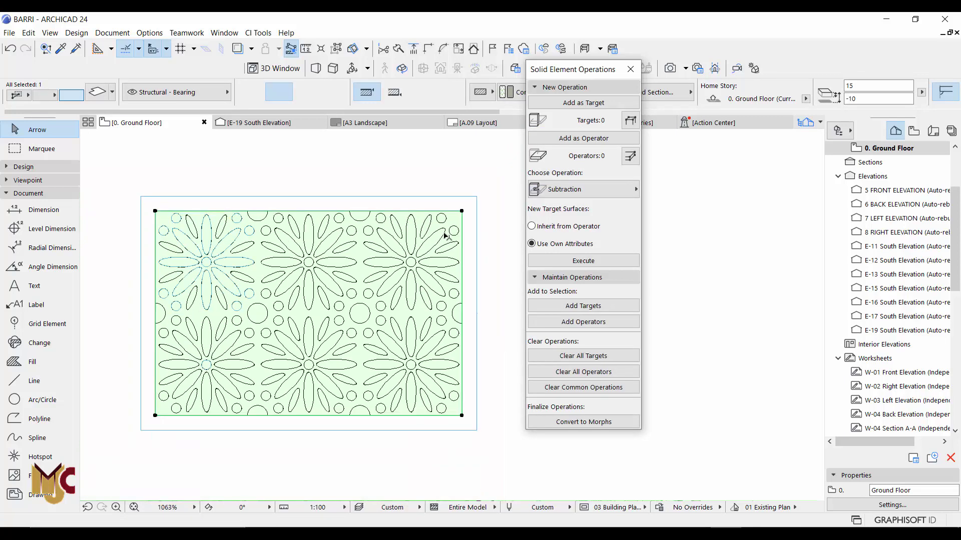
key("Escape")
left_click(467, 259)
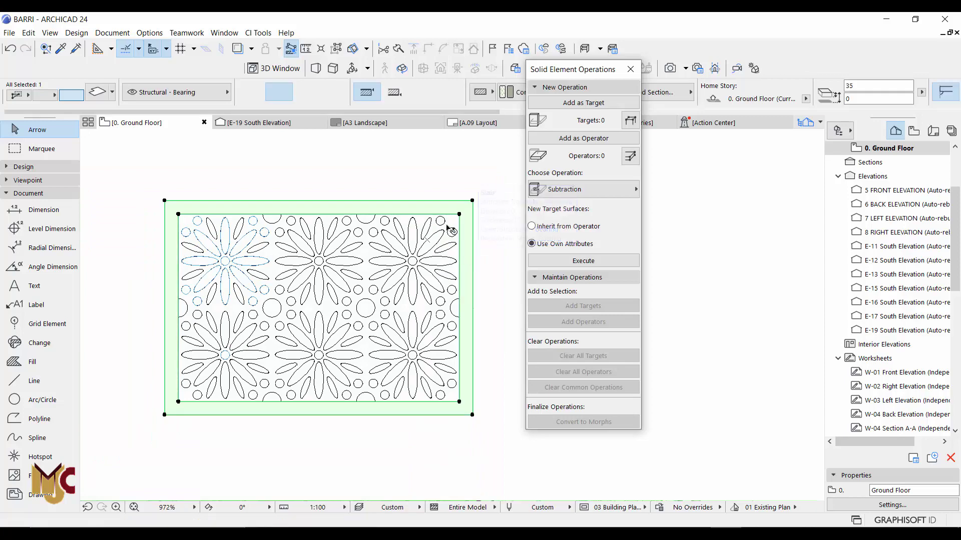
scroll(448, 223, "up", 3)
scroll(437, 246, "down", 4)
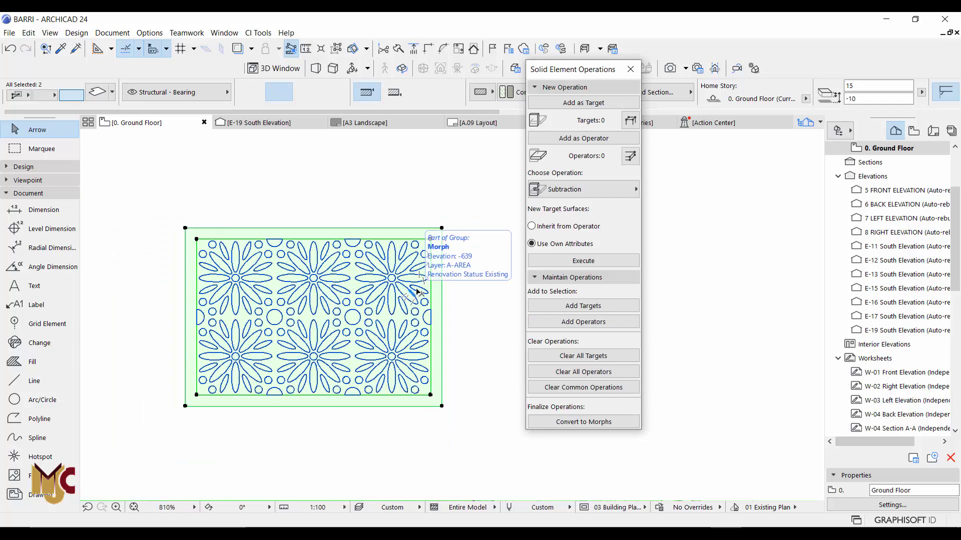
scroll(421, 274, "up", 1)
key("F3")
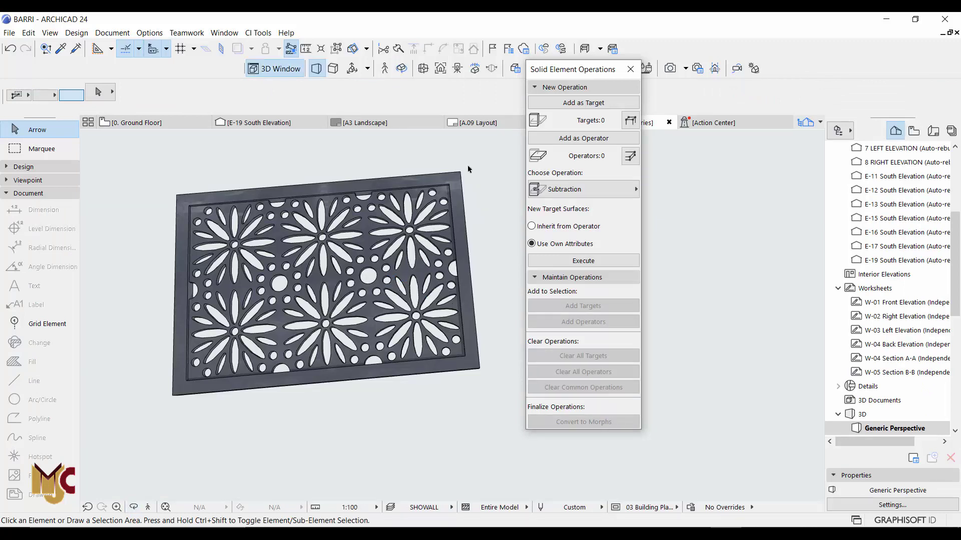
Select the perforated slab and its frame in 3D and convert both to morphs.
left_click_drag(470, 162, 166, 388)
right_click(396, 158)
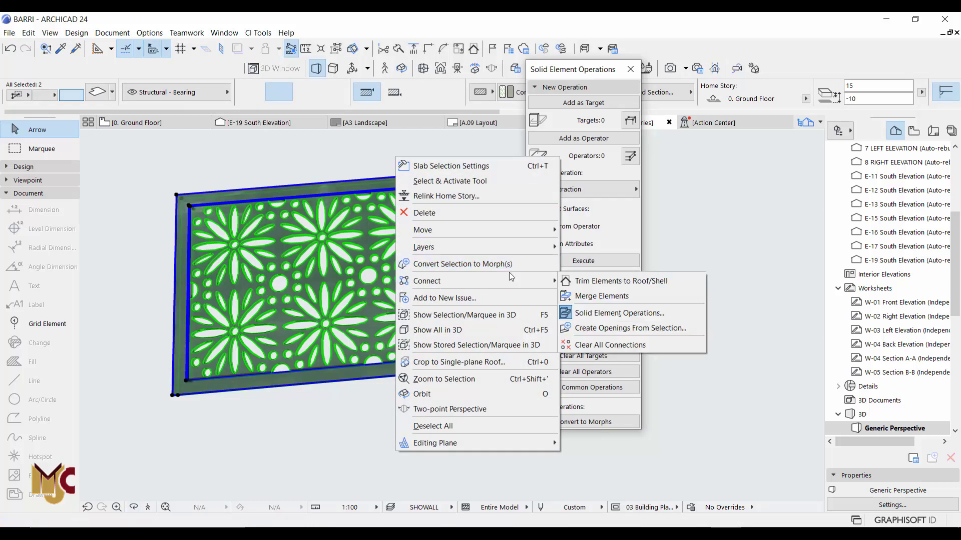
mouse_move(512, 284)
left_click(520, 264)
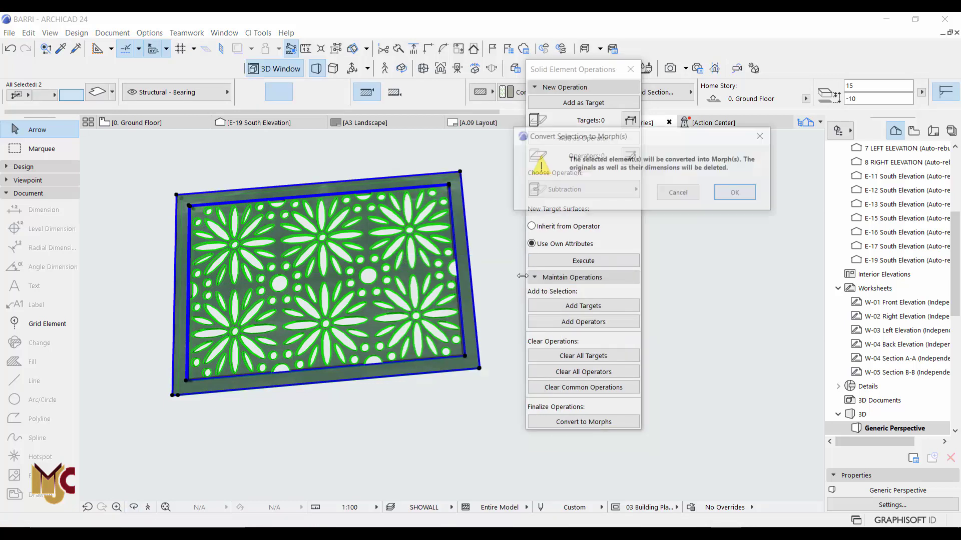
left_click(725, 192)
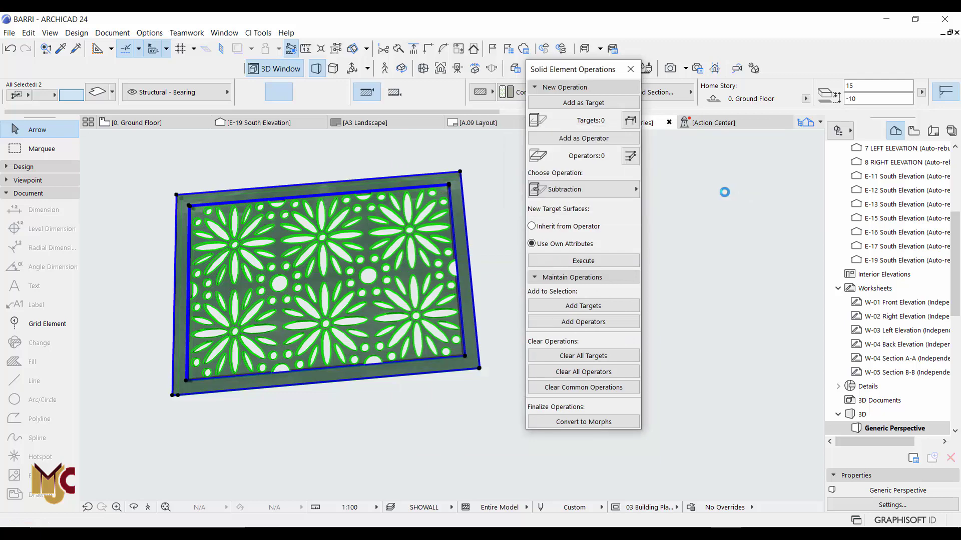
left_click(725, 195)
Return to the floor plan, check the panel and frame morphs by selecting them, and close Solid Element Operations.
key("F2")
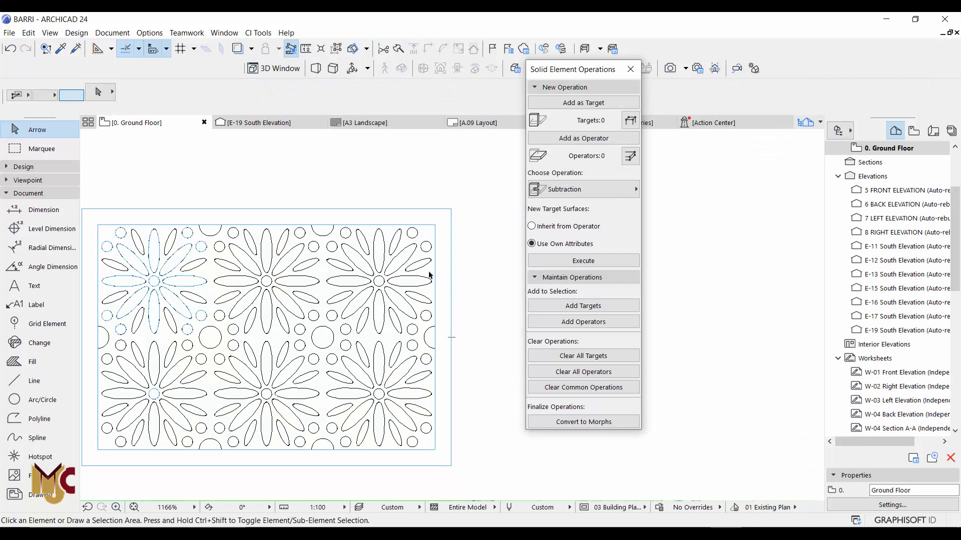
scroll(441, 260, "up", 3)
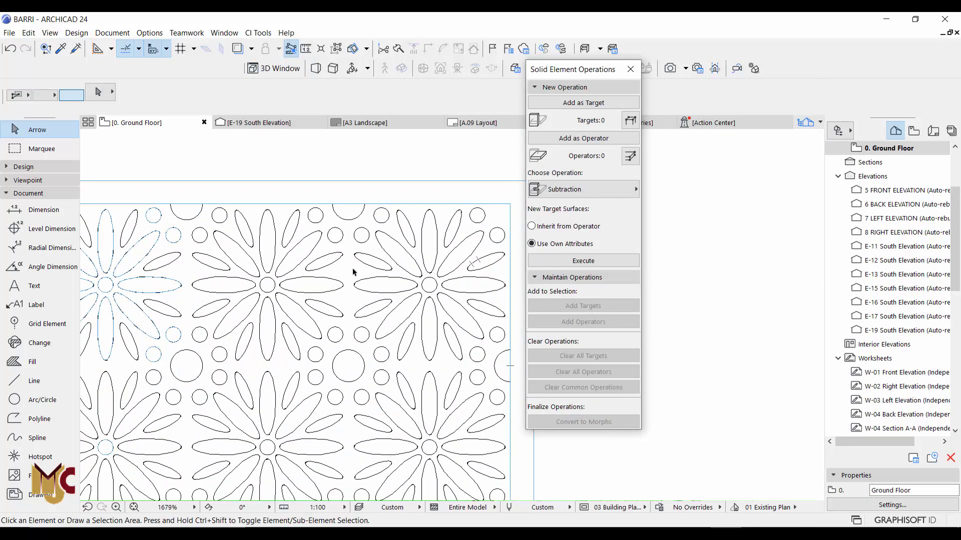
key("ctrl+a")
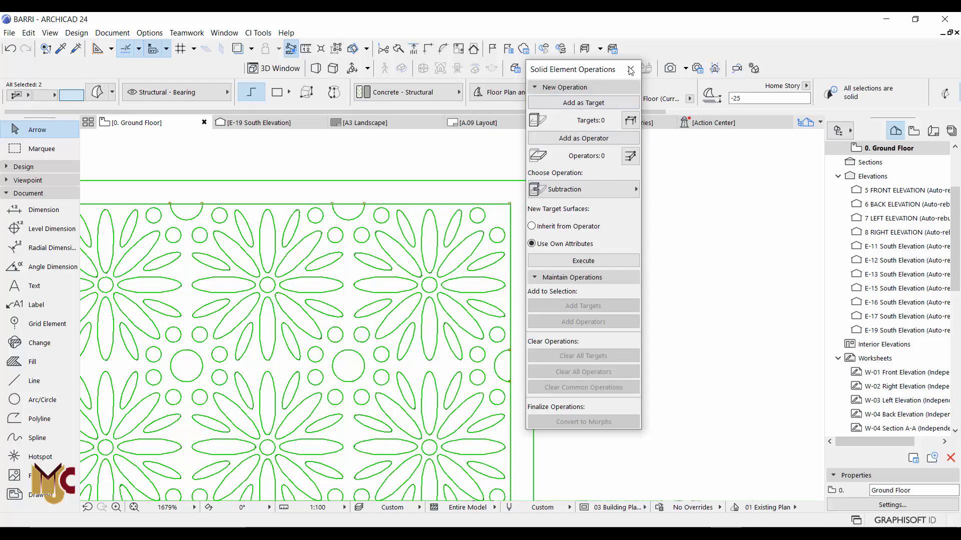
scroll(649, 263, "down", 4)
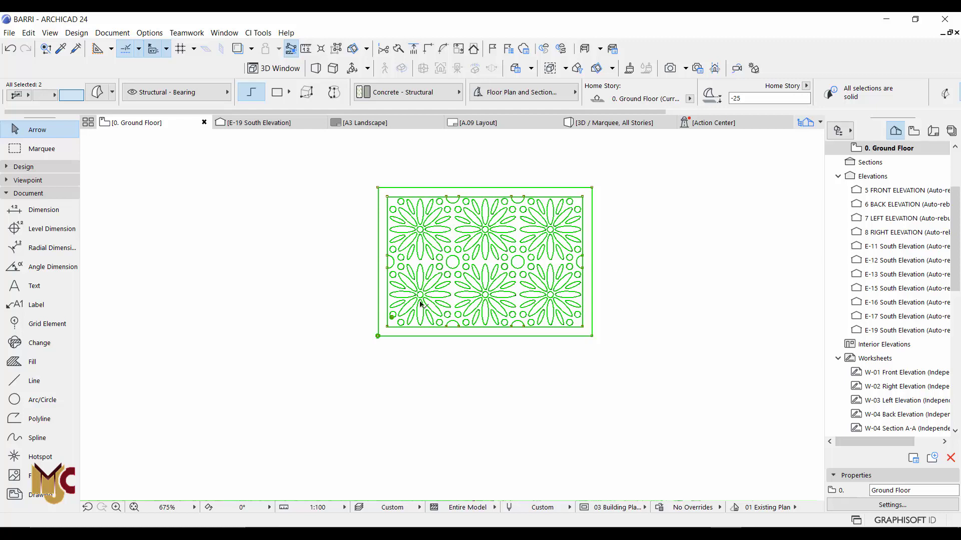
scroll(263, 317, "down", 4)
key("Escape")
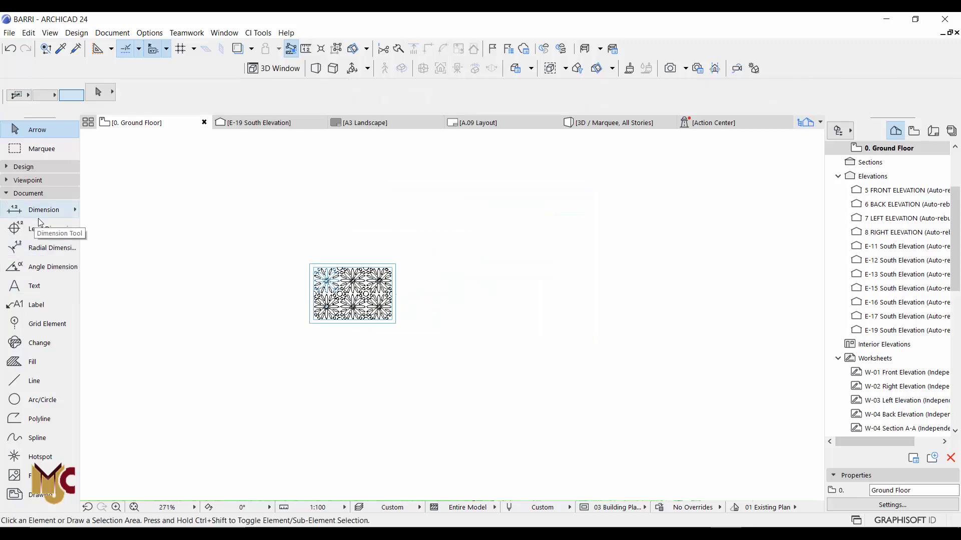
Place a vertical elevation line beside the panel's right edge on the floor plan, looking toward the panel.
left_click(30, 183)
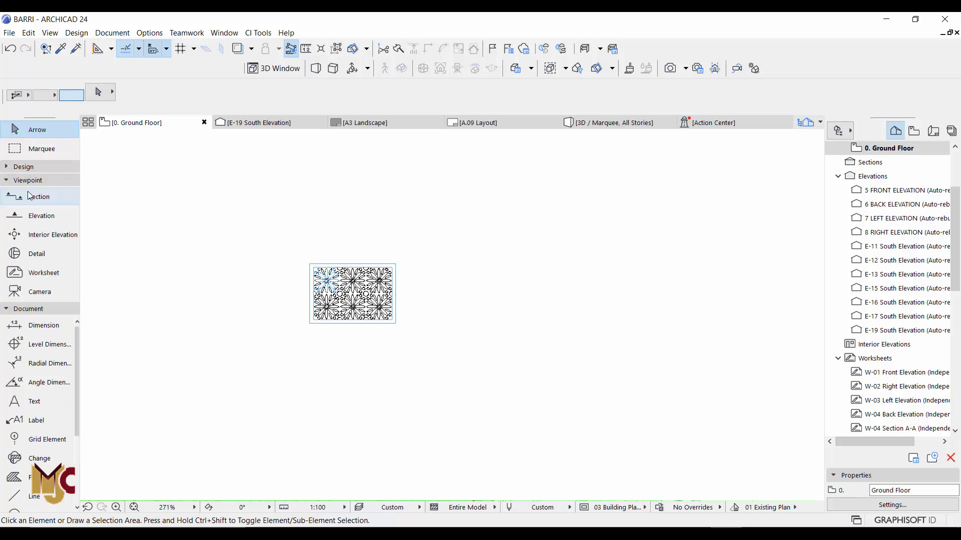
left_click(426, 229)
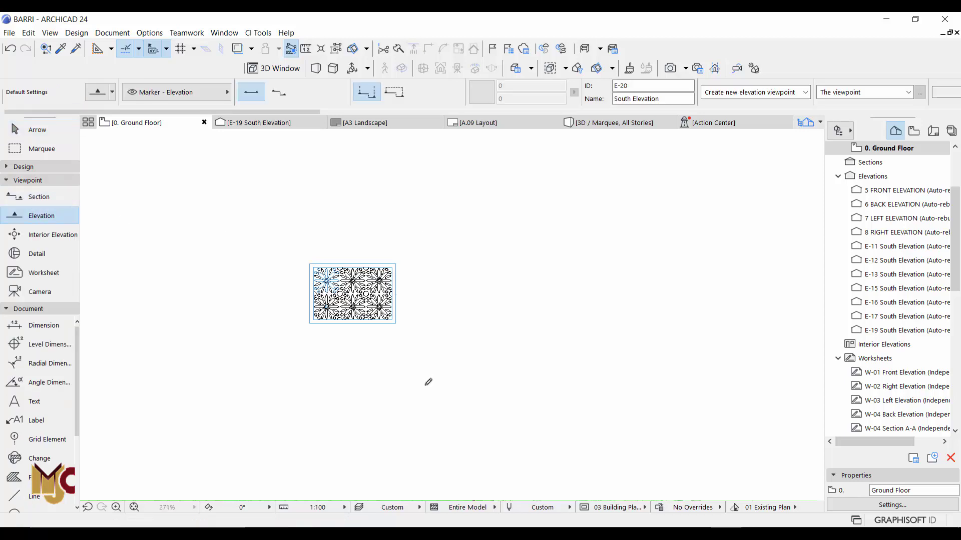
left_click(368, 381)
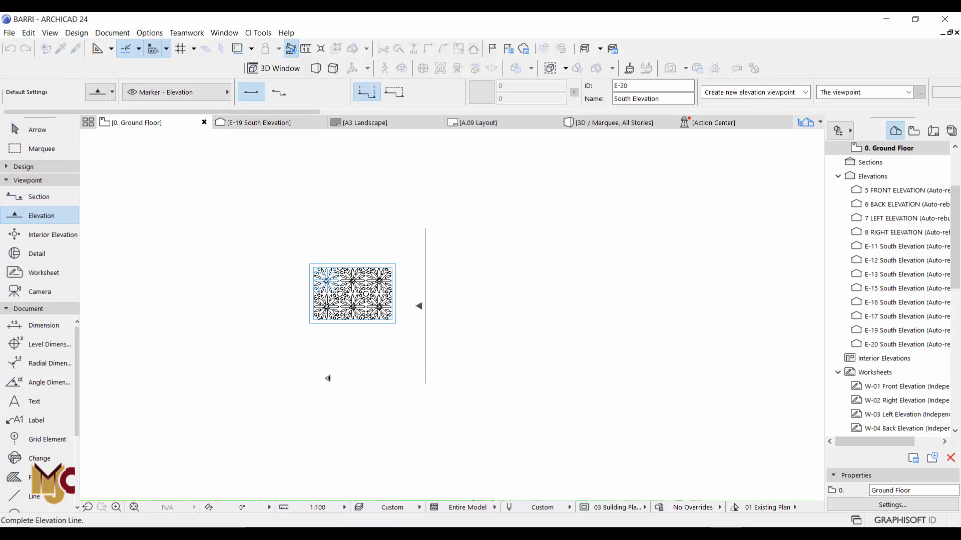
scroll(393, 318, "up", 3)
key("Escape")
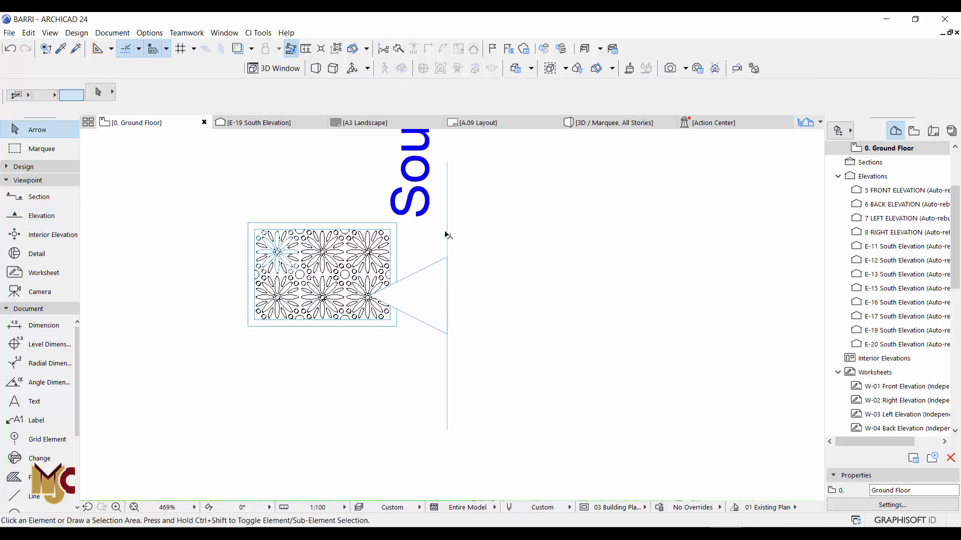
Open the E-20 elevation with current view settings, inspect the panel from the side, and return to the floor plan.
right_click(449, 234)
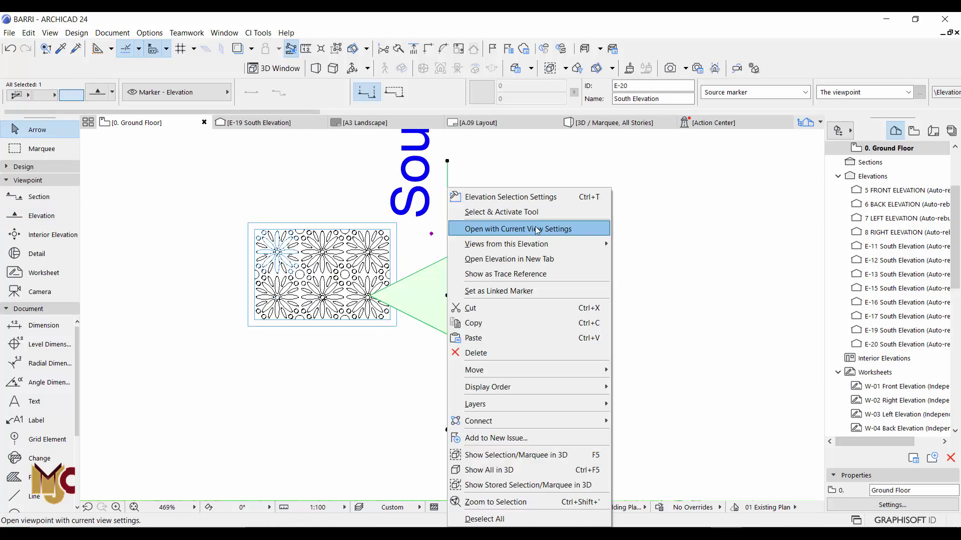
left_click(535, 228)
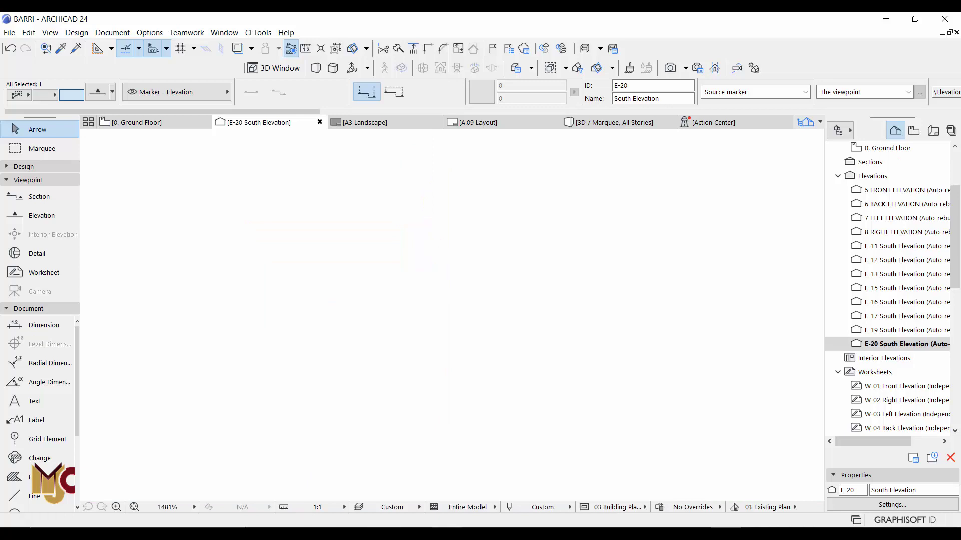
scroll(334, 484, "up", 10)
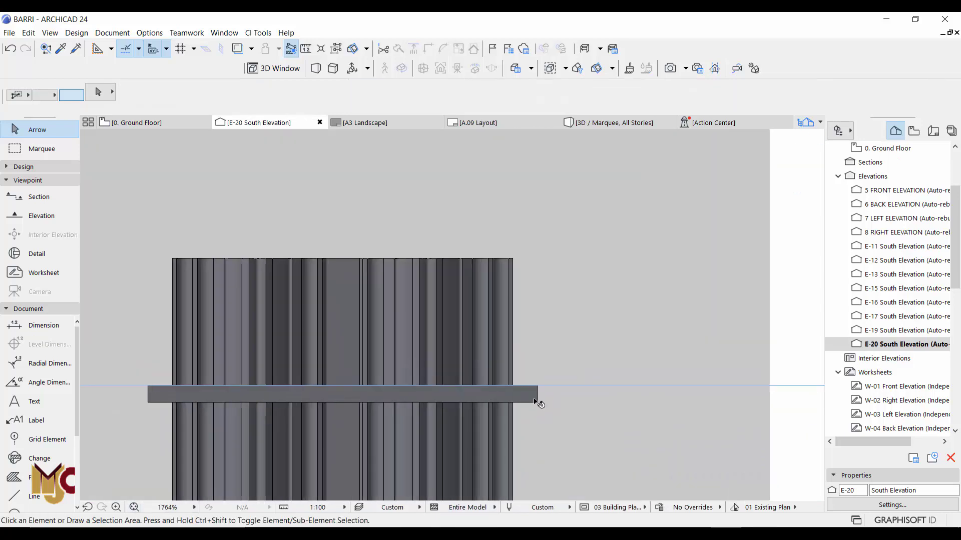
left_click(537, 401)
key("F2")
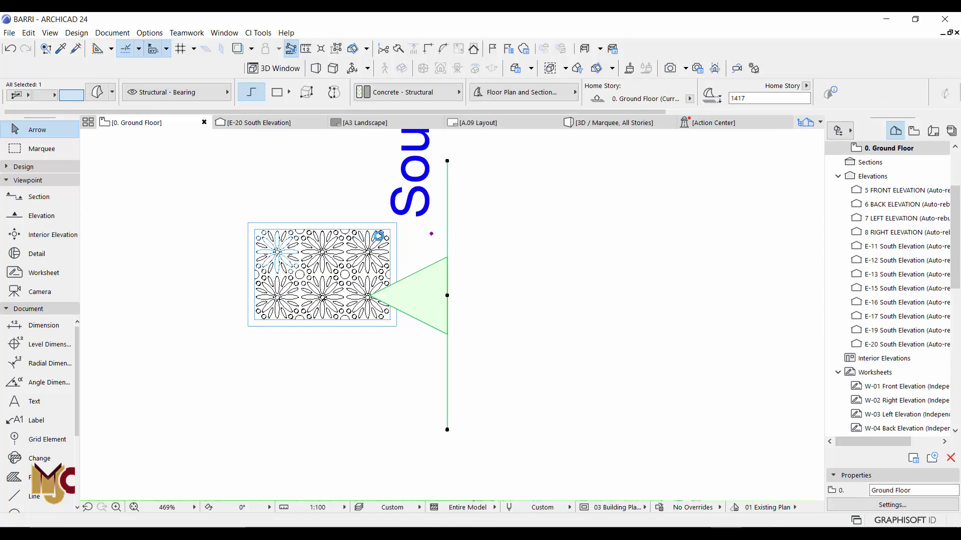
Select the frame and perforated panel morphs and combine them into a single morph with a Boolean operation.
scroll(425, 247, "up", 6)
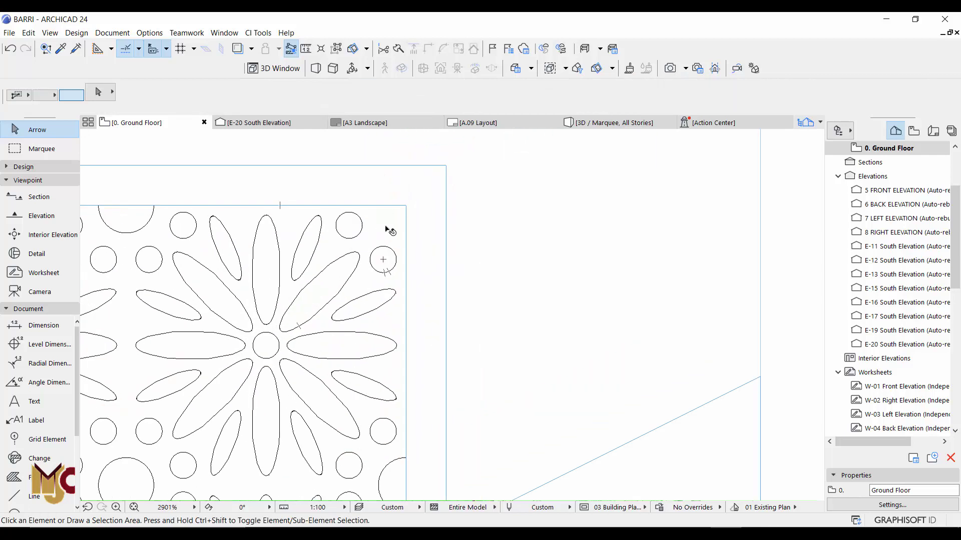
left_click(386, 220)
right_click(382, 216)
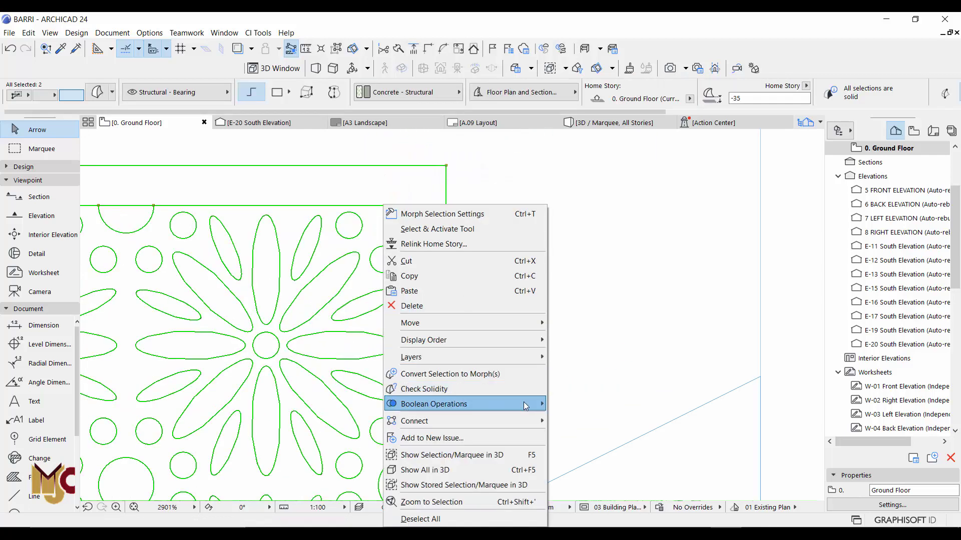
mouse_move(500, 403)
left_click(569, 404)
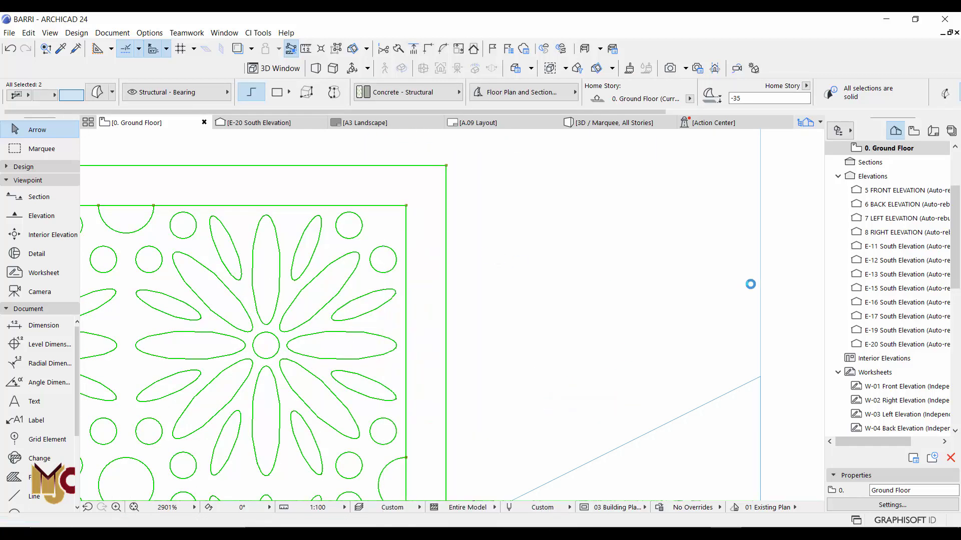
key("Escape")
In the E-20 elevation, rotate the combined panel morph -90° about its lower right corner and raise its base to the ground floor level.
left_click(759, 280)
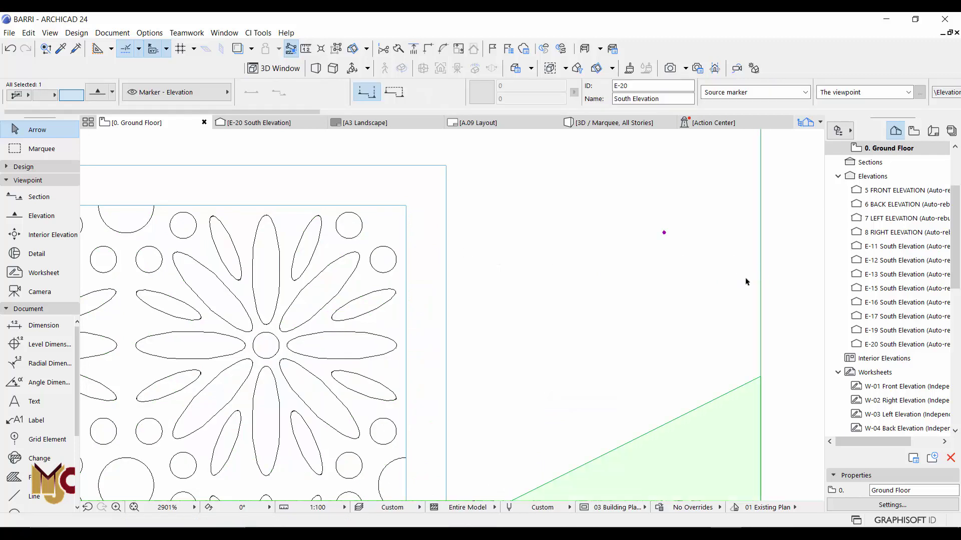
right_click(746, 282)
left_click(780, 260)
left_click(537, 402)
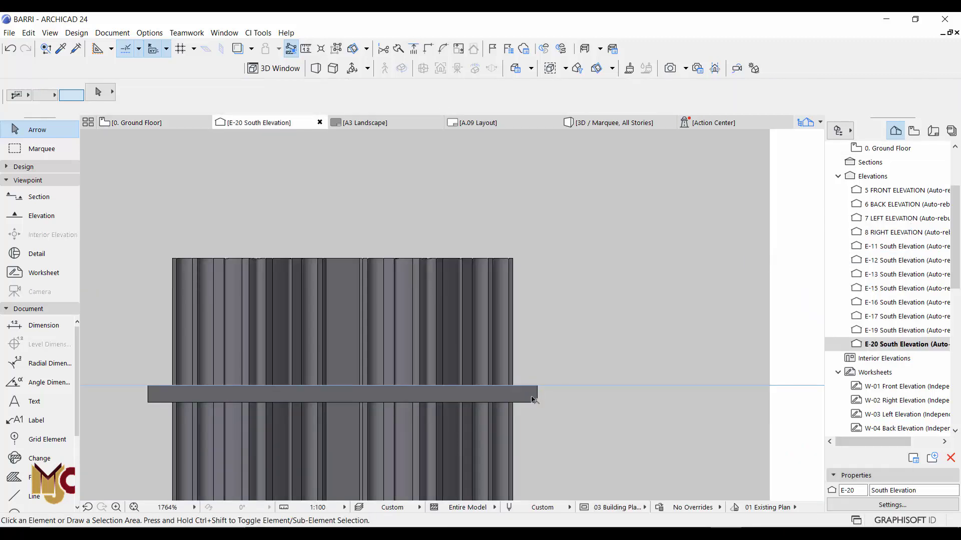
key("ctrl+e")
left_click(537, 402)
left_click(537, 313)
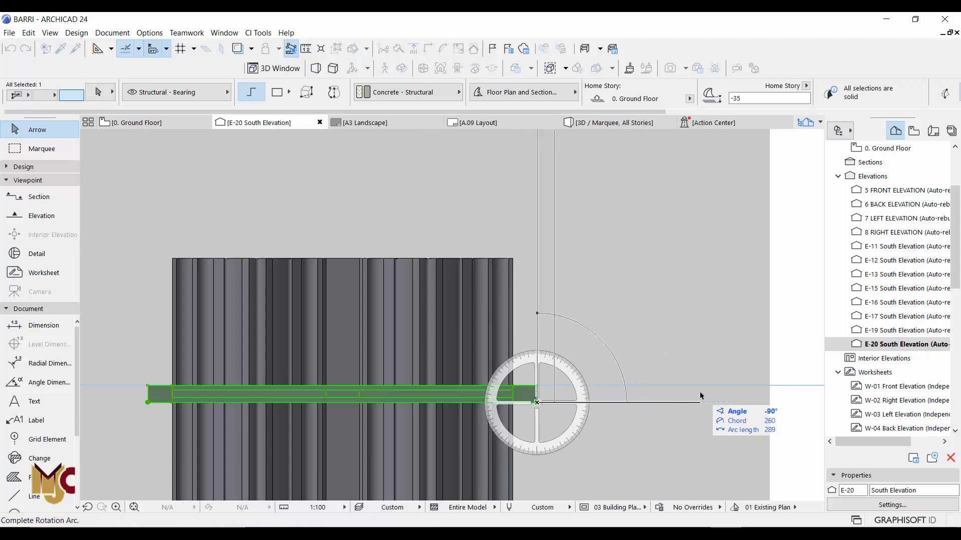
left_click(699, 402)
left_click(542, 400)
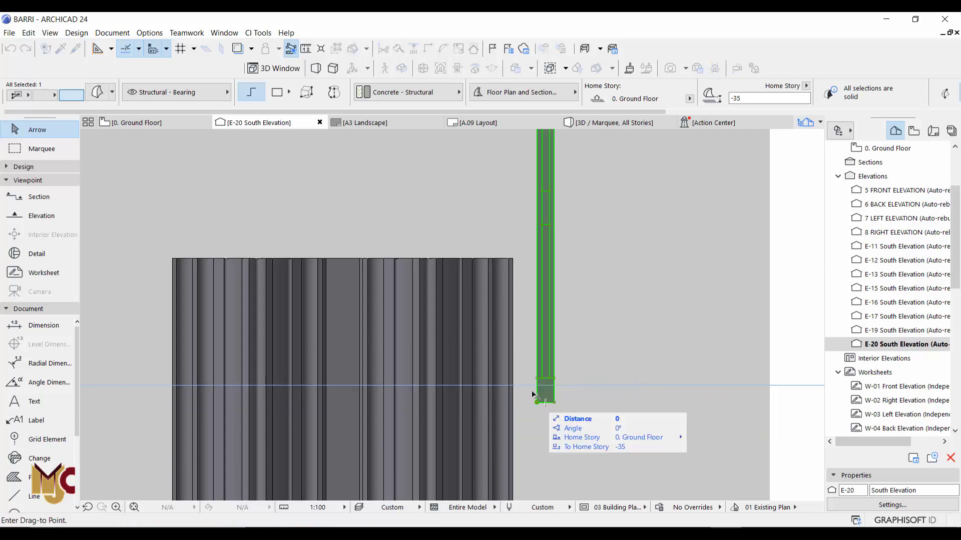
key("F2")
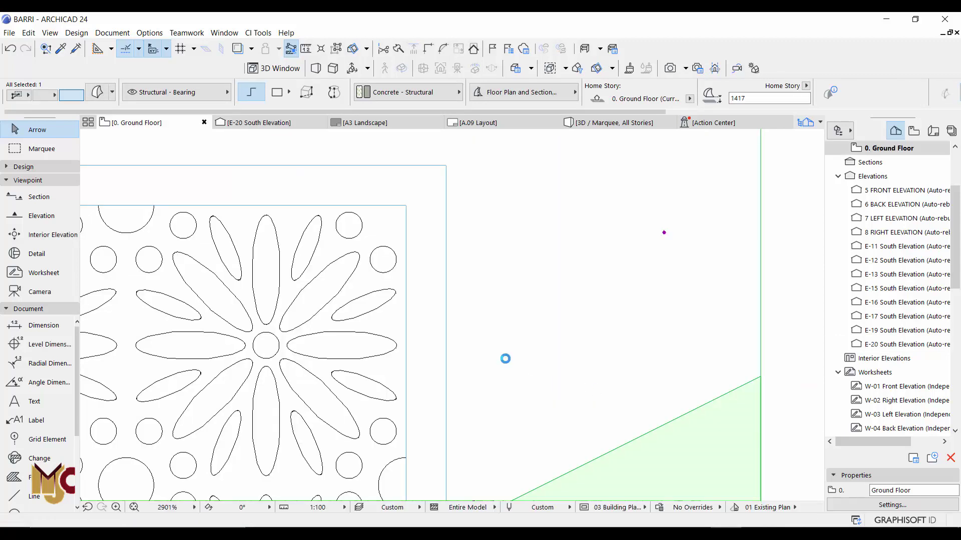
Move the upright panel morph on the floor plan to a clear spot above the original pattern.
scroll(511, 354, "down", 7)
key("Escape")
scroll(492, 301, "up", 3)
left_click(492, 299)
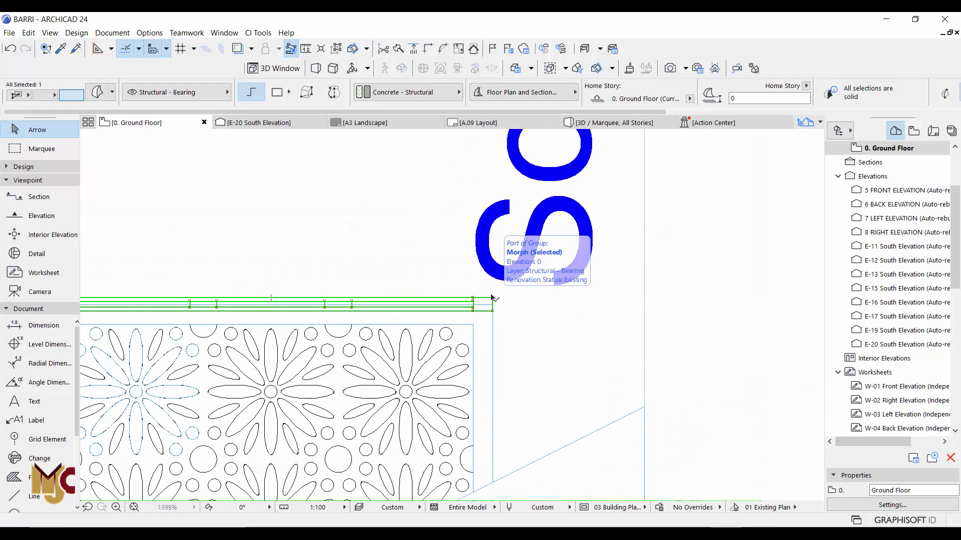
key("ctrl+d")
left_click(492, 297)
Delete the E-20 elevation marker together with its viewpoint, and select the upright panel morph.
left_click(643, 240)
key("Delete")
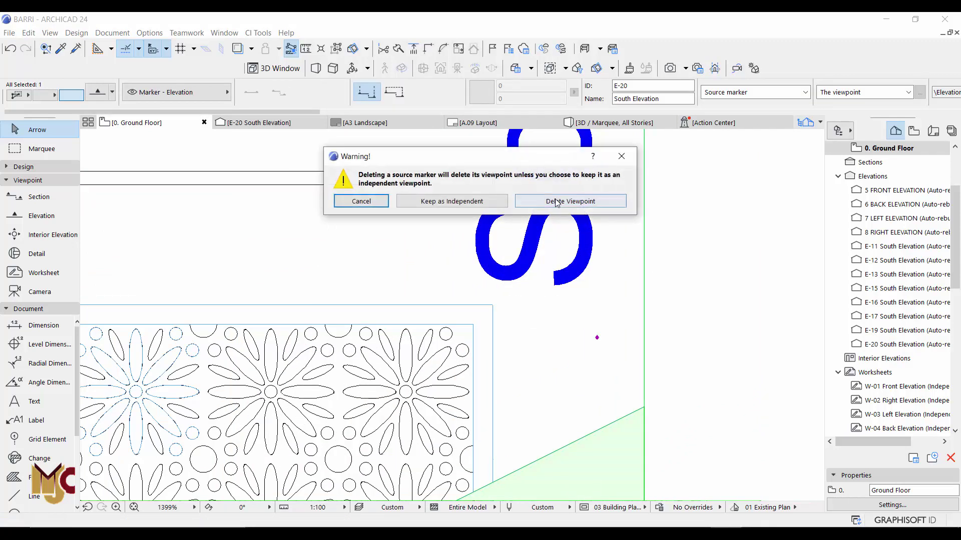
left_click(584, 200)
left_click(578, 240)
scroll(579, 250, "down", 3)
left_click(332, 206)
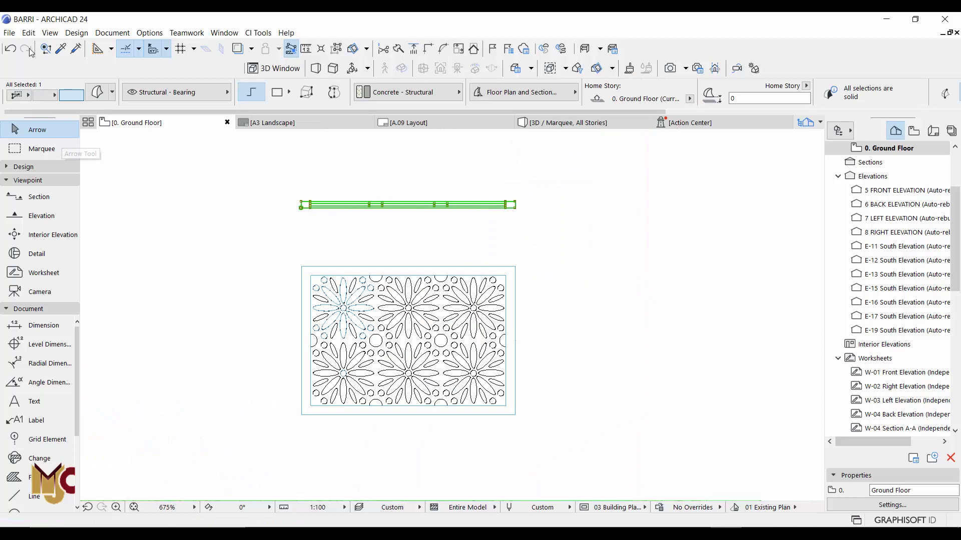
Save the selected upright panel morph as a library object named PANEL RAIL2 in the Embedded Library.
left_click(9, 33)
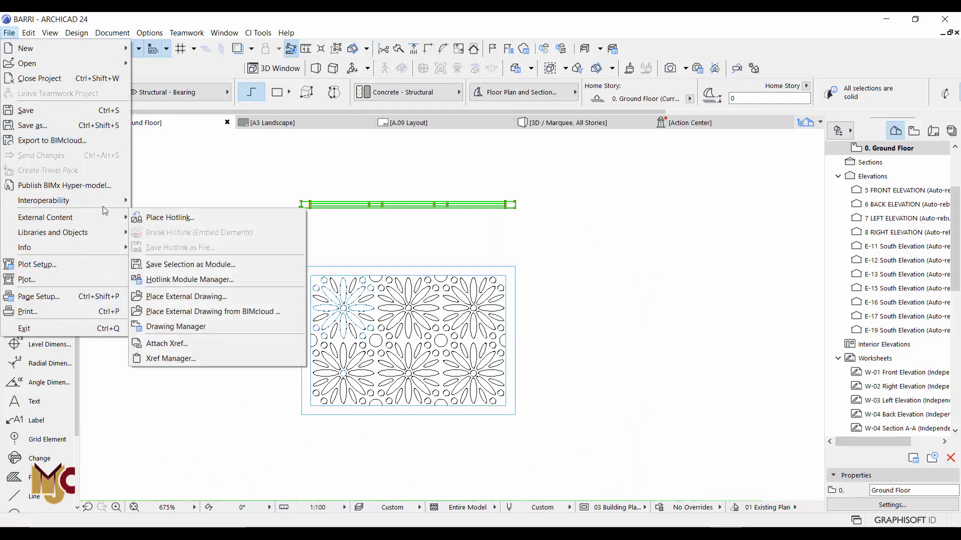
key("Escape")
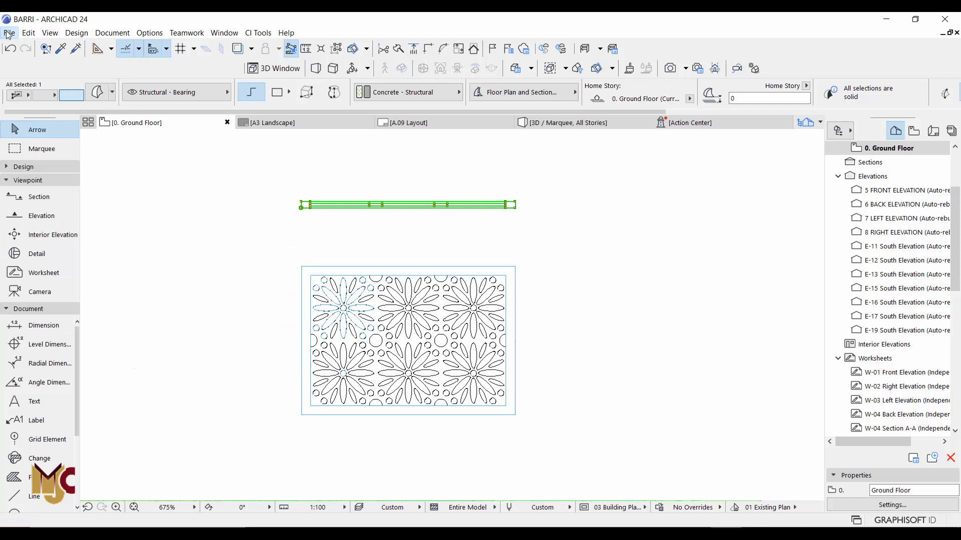
left_click(10, 33)
mouse_move(109, 200)
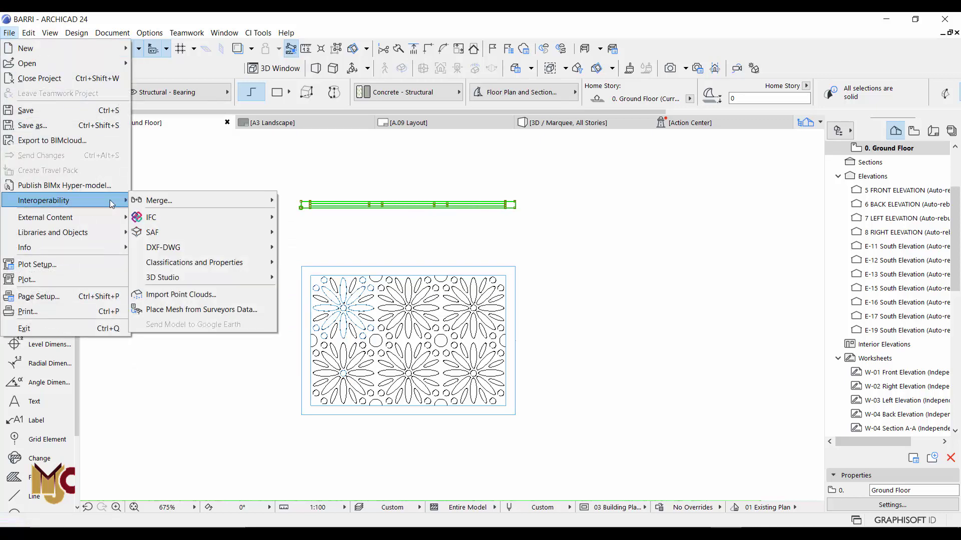
mouse_move(114, 233)
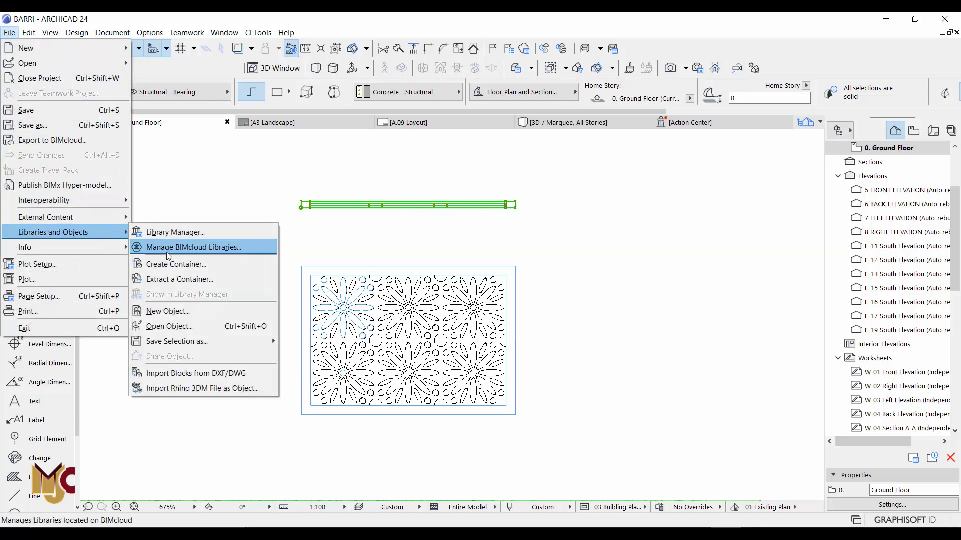
mouse_move(254, 341)
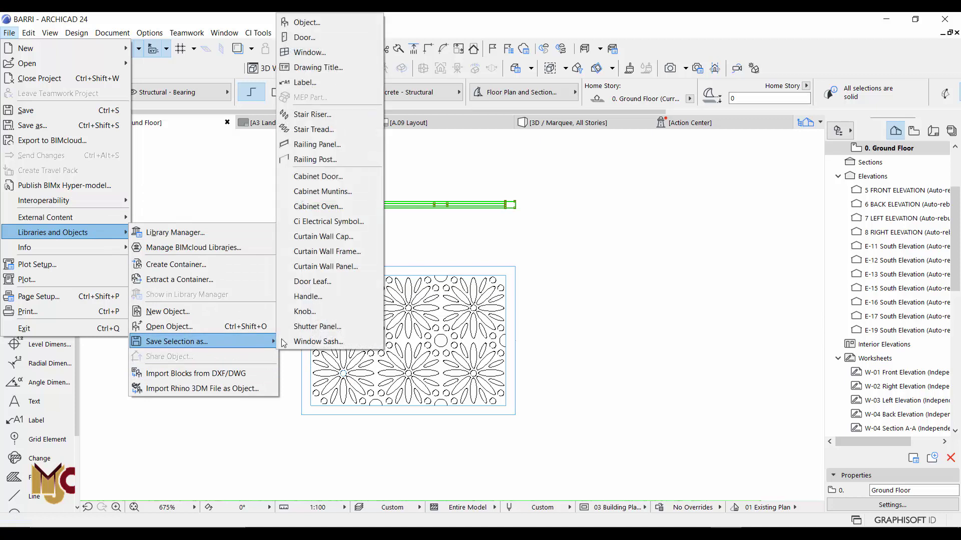
left_click(317, 23)
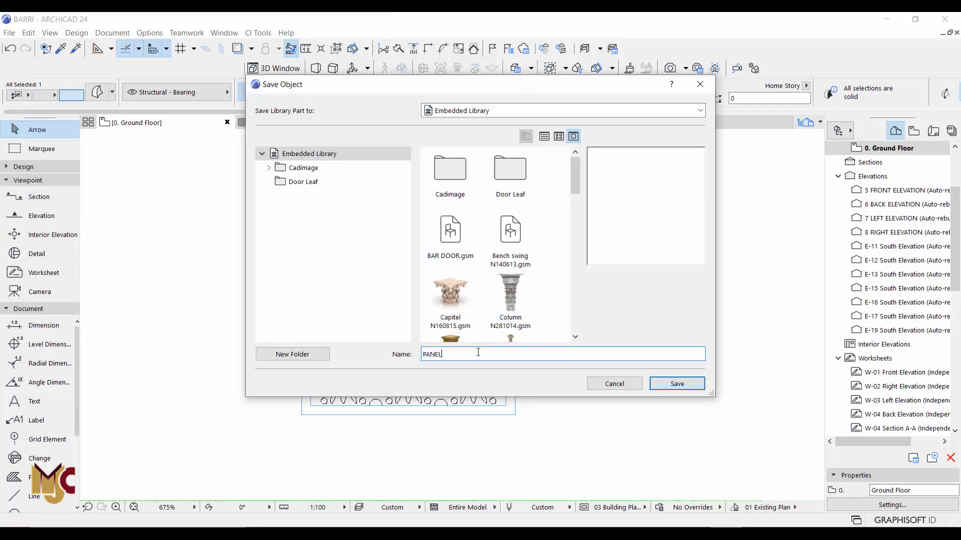
type("PANEL RAIL")
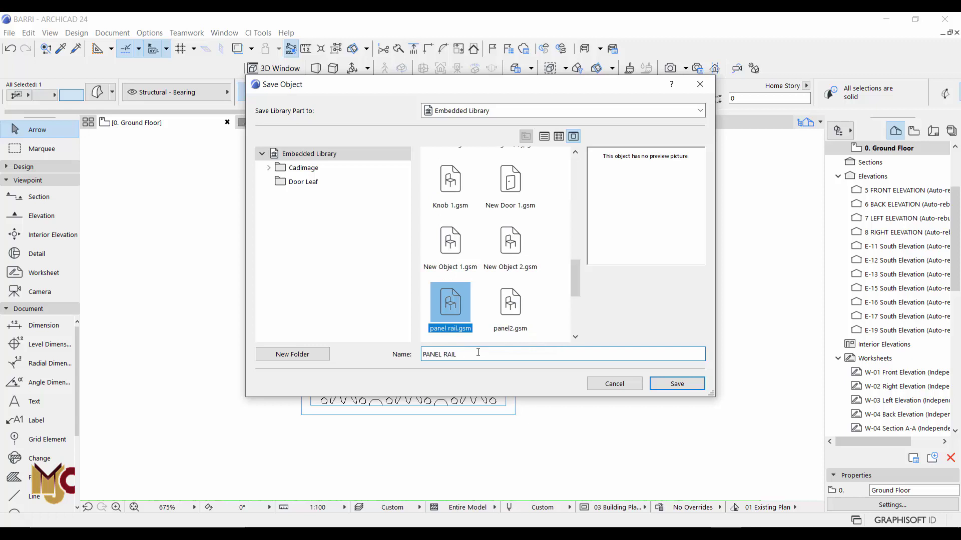
type("2")
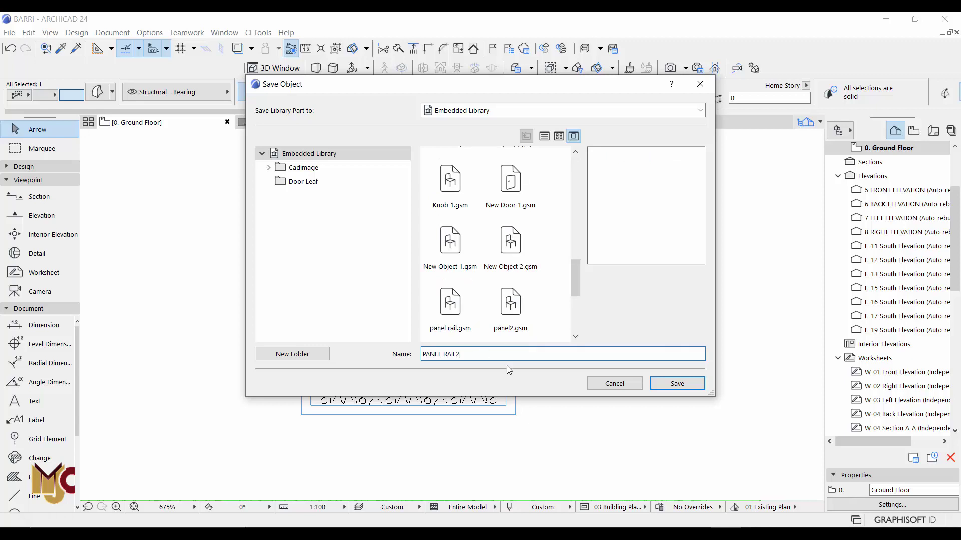
left_click(667, 386)
Place the PANEL RAIL2 object in clear space beside the pattern and delete the source morph and flower pattern drawing.
left_click(44, 163)
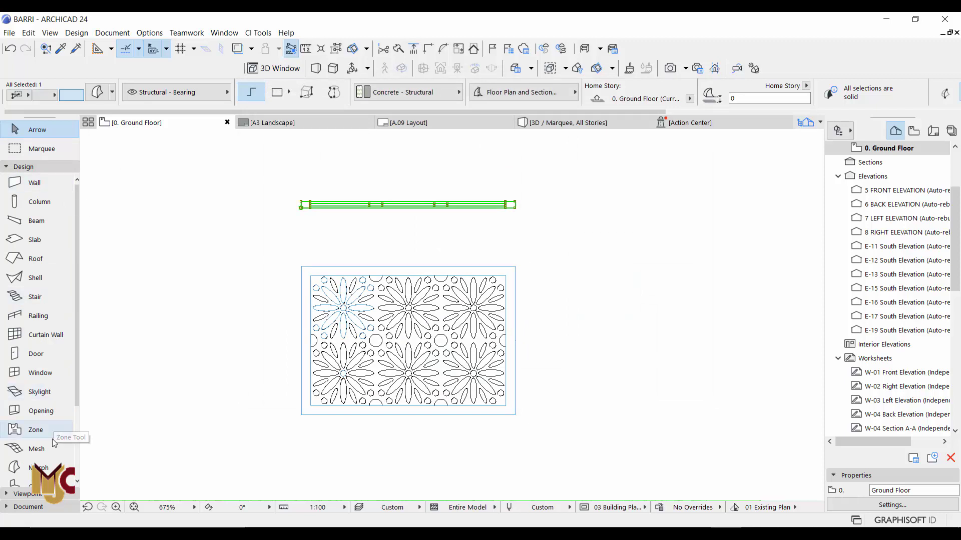
scroll(54, 442, "down", 3)
key("Escape")
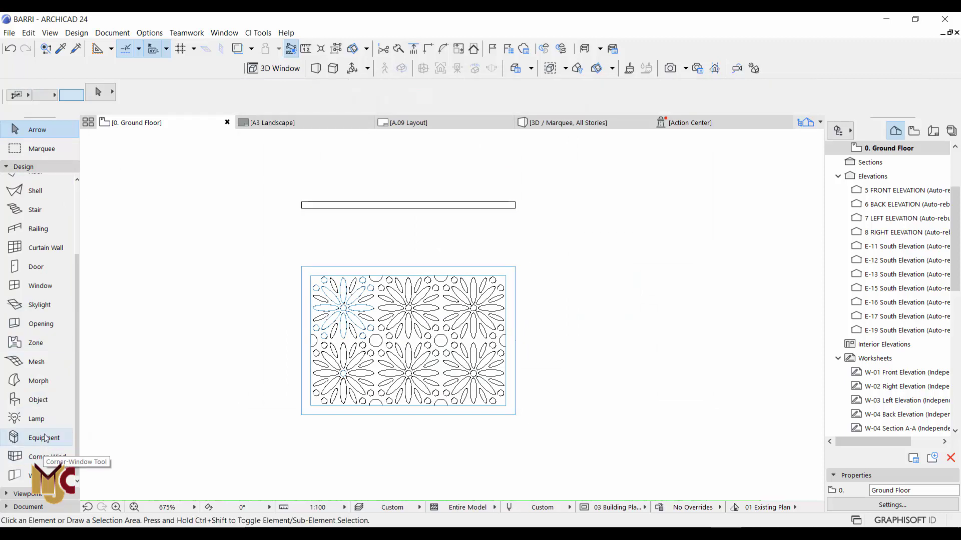
left_click(47, 403)
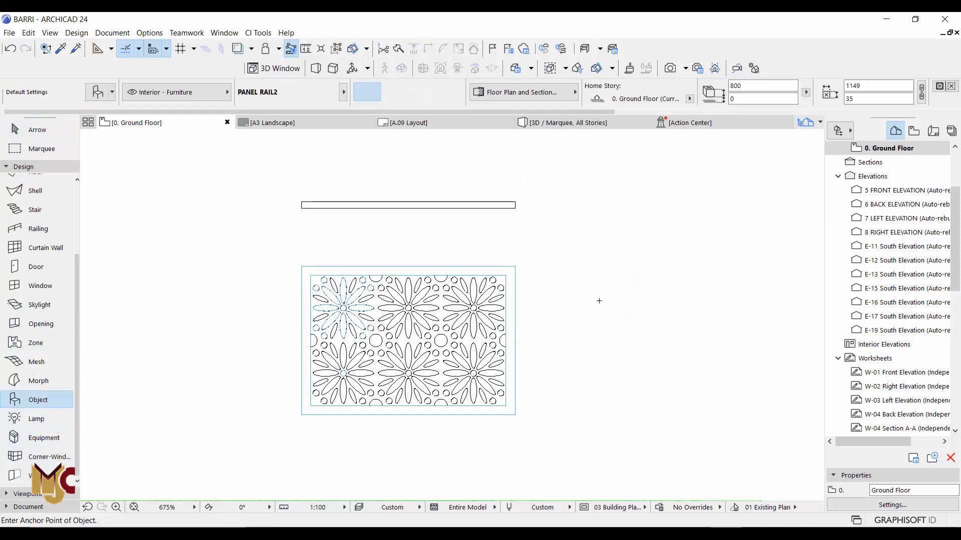
key("Escape")
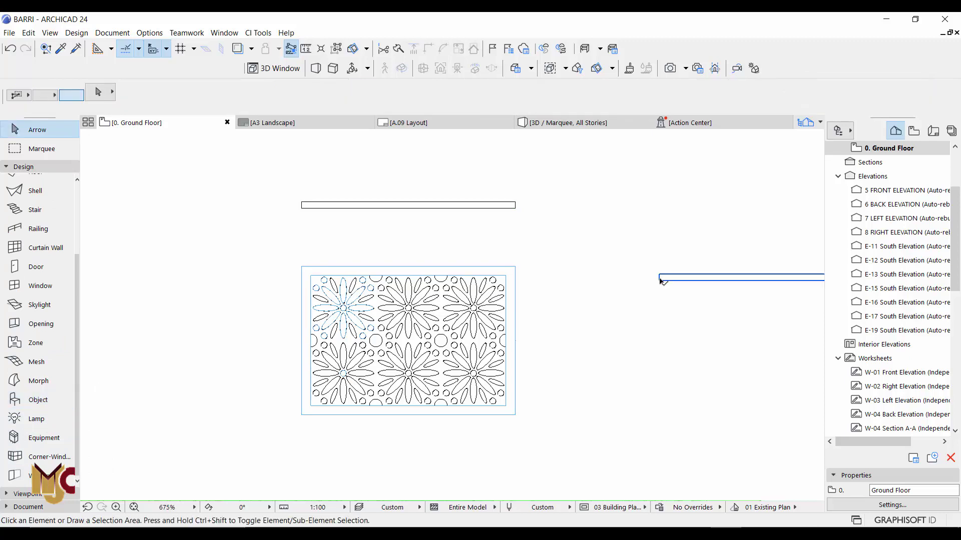
left_click(660, 279)
scroll(375, 288, "down", 5)
middle_click_drag(554, 281, 349, 318)
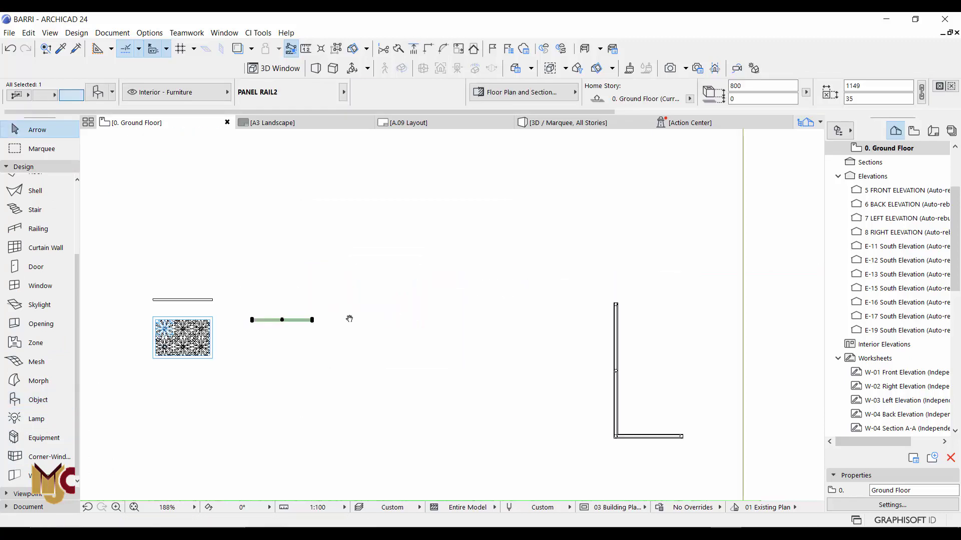
left_click_drag(222, 283, 125, 390)
key("Delete")
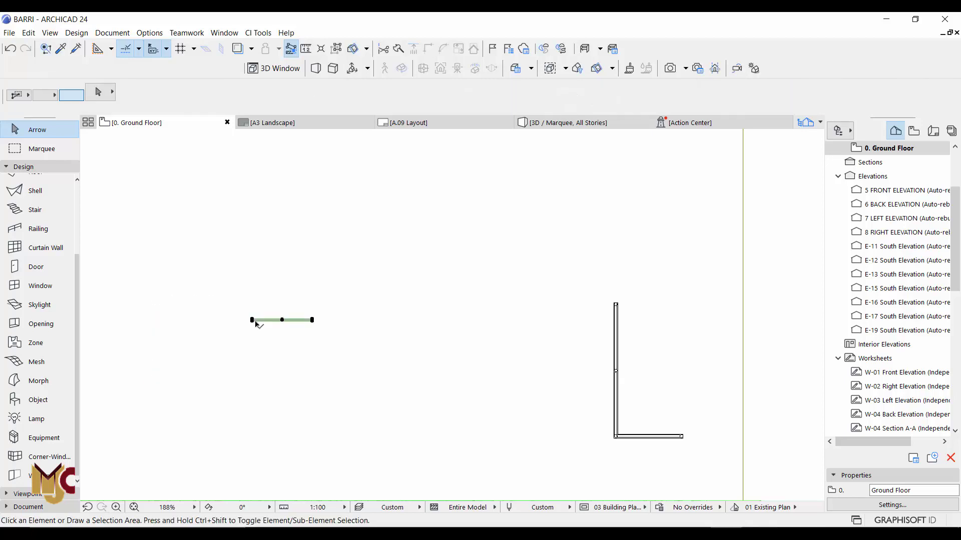
Move the placed panel object by its end corner to the porch's front railing, near the corner post.
key("ctrl+d")
left_click(253, 320)
scroll(191, 368, "down", 5)
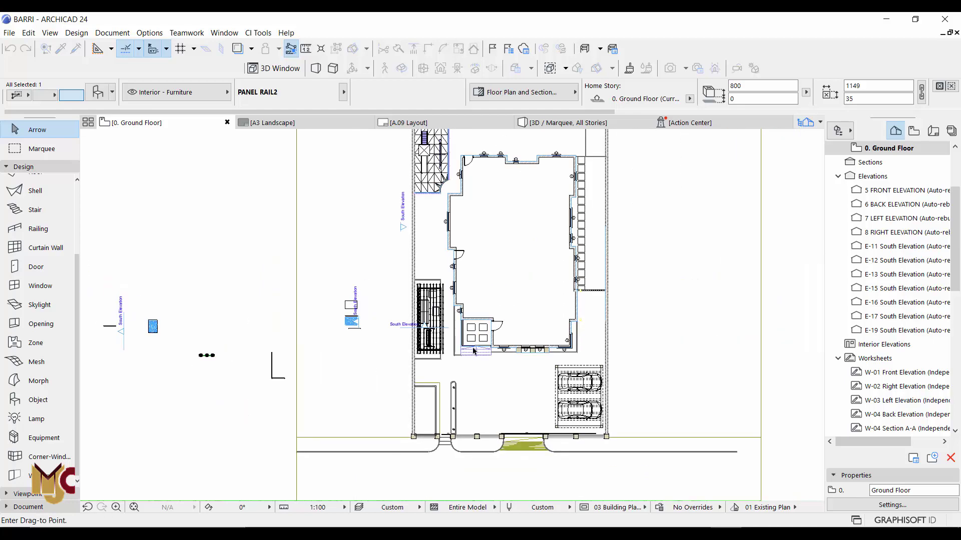
scroll(474, 351, "up", 10)
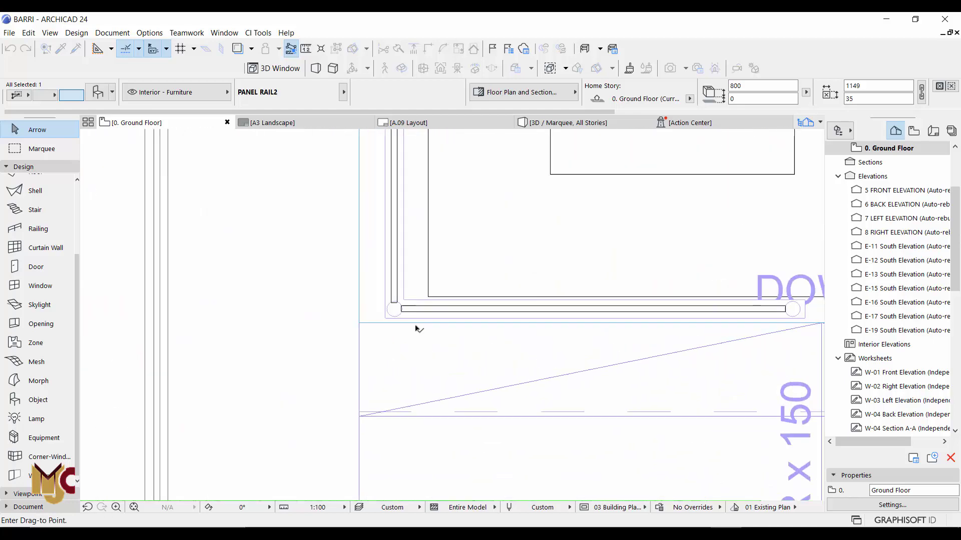
left_click(391, 322)
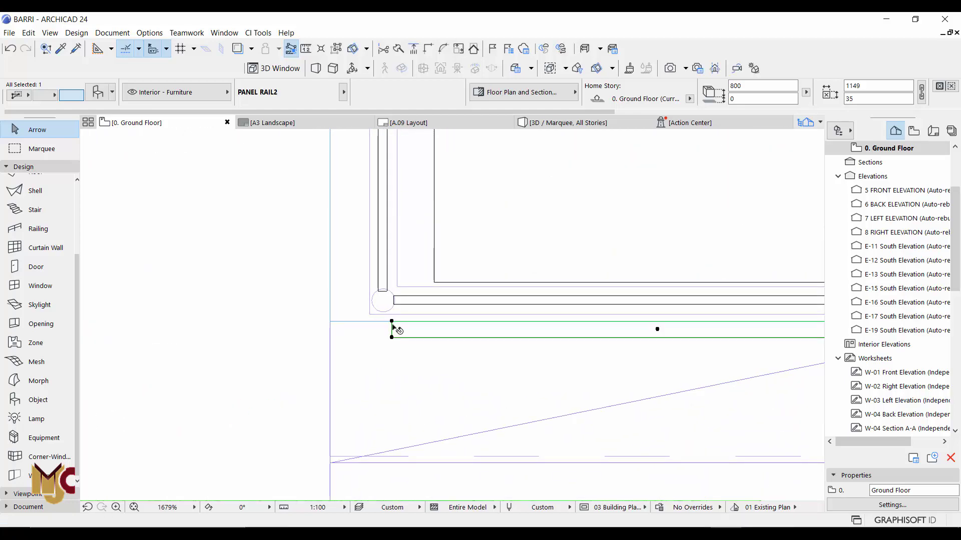
Move the panel onto the front railing line so its lower corner meets the old panel's corner at the corner post.
scroll(392, 327, "down", 4)
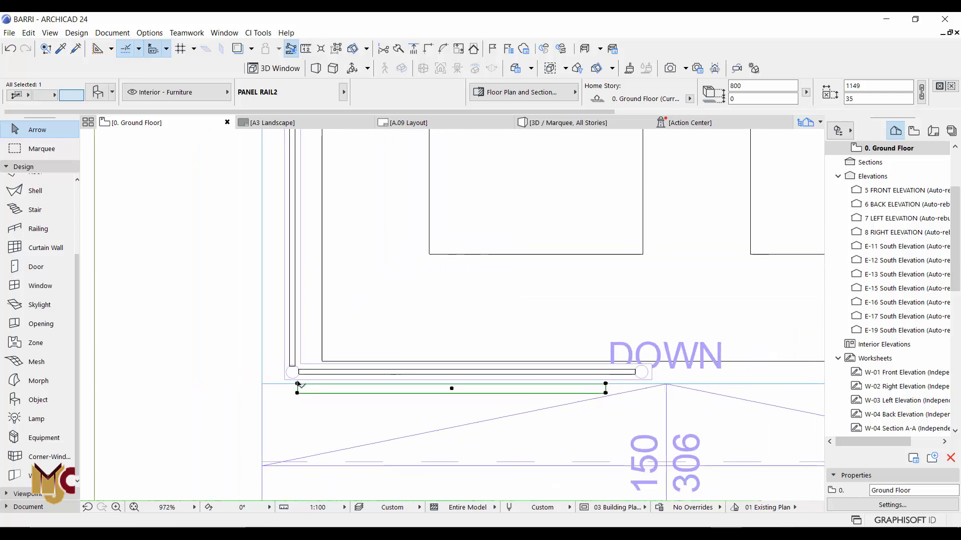
scroll(298, 384, "up", 8)
key("ctrl+d")
left_click(279, 410)
left_click(282, 353)
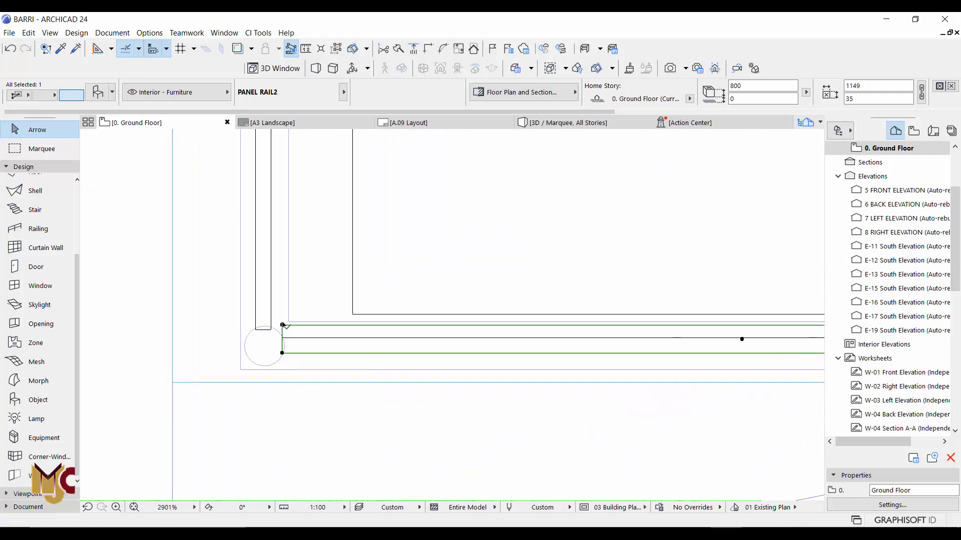
key("Escape")
left_click(285, 339)
key("Escape")
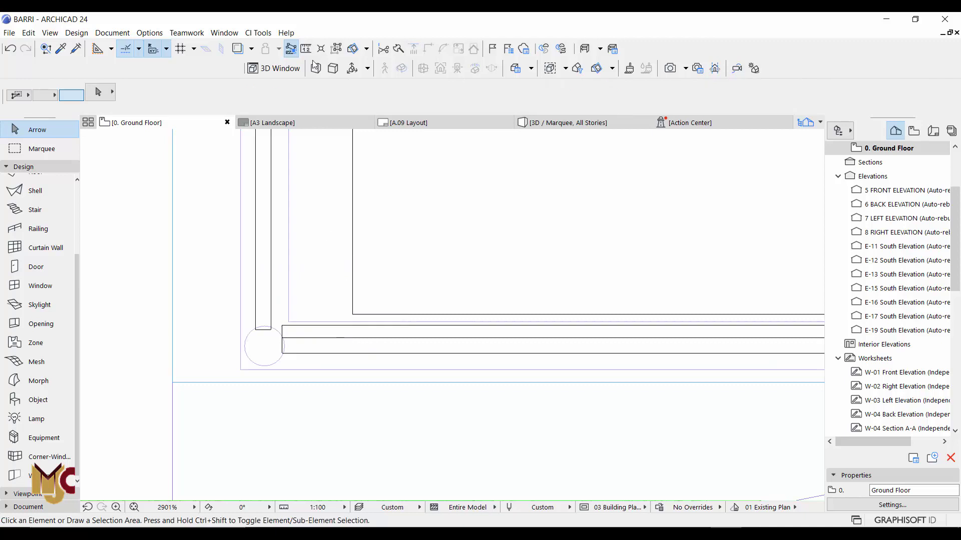
Stretch the front panel to 17 mm thick and about 1255 mm long so it spans between the two posts.
left_click(282, 334)
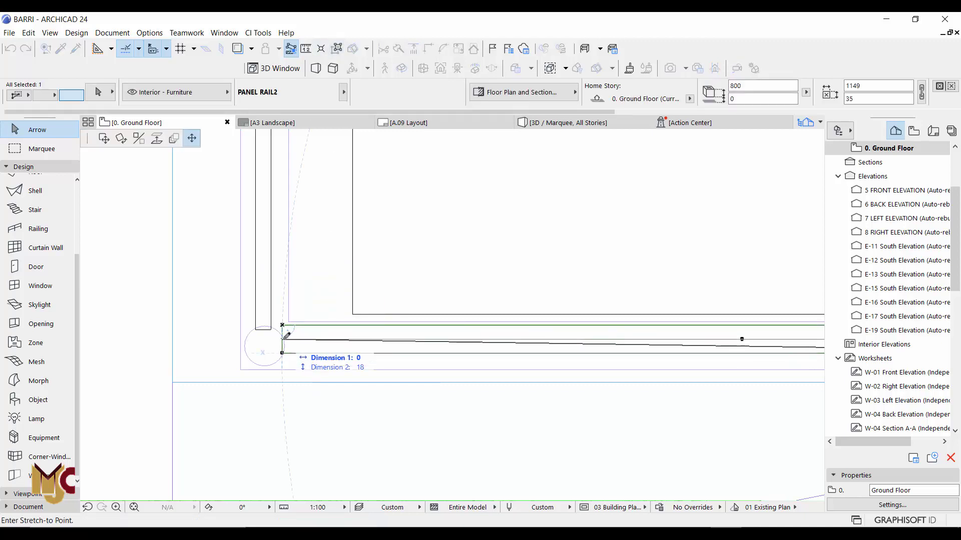
scroll(285, 350, "down", 5)
middle_click_drag(744, 343, 485, 341)
scroll(481, 340, "up", 5)
left_click(441, 338)
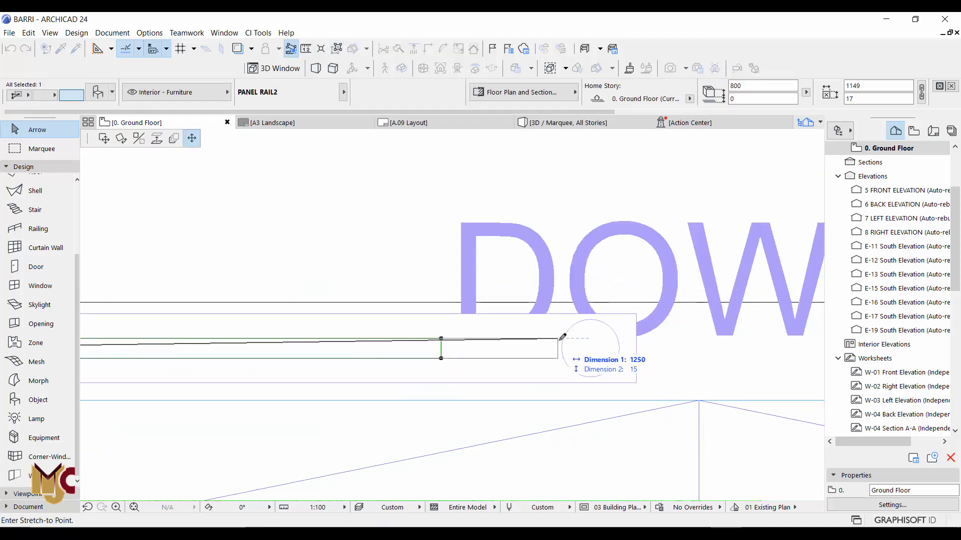
left_click(563, 338)
Delete the old panel2 infill objects from the porch's side railing.
key("Escape")
scroll(594, 339, "down", 5)
scroll(399, 336, "up", 5)
left_click(378, 338)
scroll(399, 411, "down", 5)
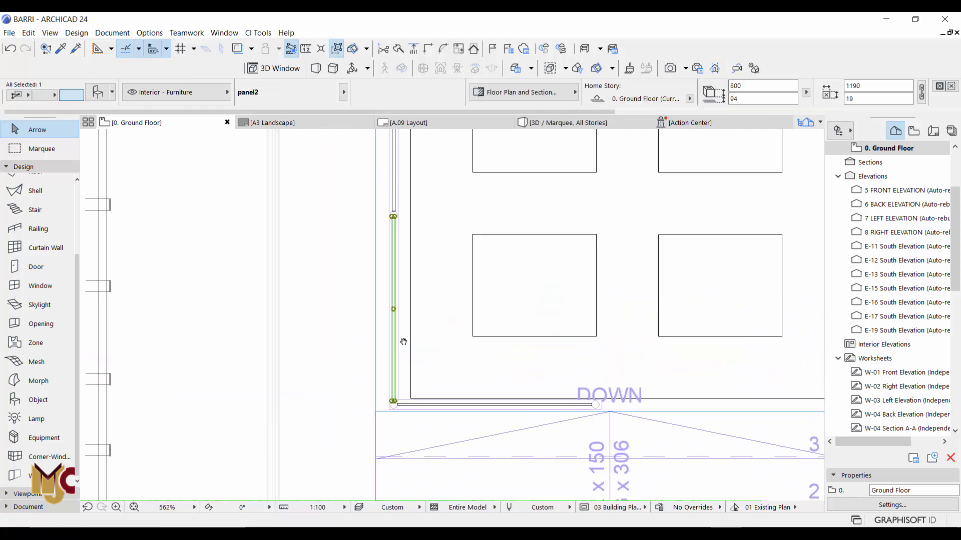
scroll(392, 182, "up", 4)
key("Escape")
scroll(407, 295, "down", 5)
scroll(409, 442, "up", 5)
Rotate a copy of the front panel 90° about its corner and move it onto the side railing at the corner post.
left_click(400, 443)
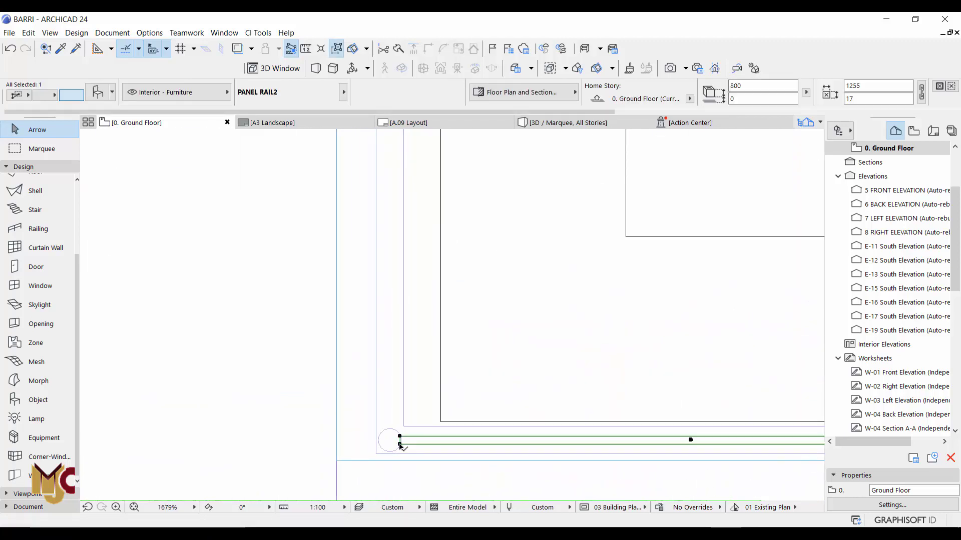
key("ctrl+shift+e")
left_click(400, 444)
left_click(491, 444)
left_click(401, 280)
scroll(397, 450, "up", 3)
key("ctrl+d")
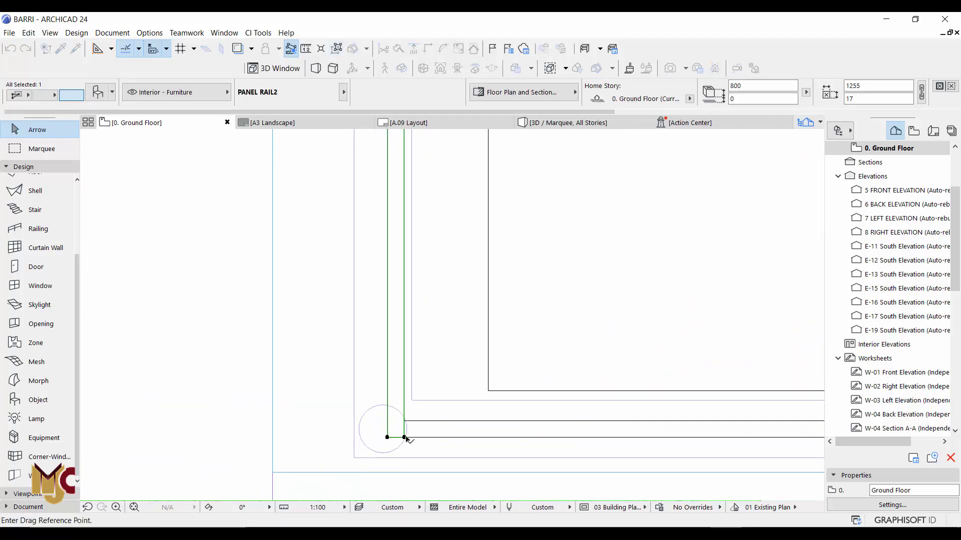
left_click(404, 437)
left_click(390, 407)
Stretch the far end of the side panel back to the middle post, making it about 1187 mm long.
scroll(407, 435, "down", 4)
scroll(419, 303, "up", 5)
left_click(425, 283)
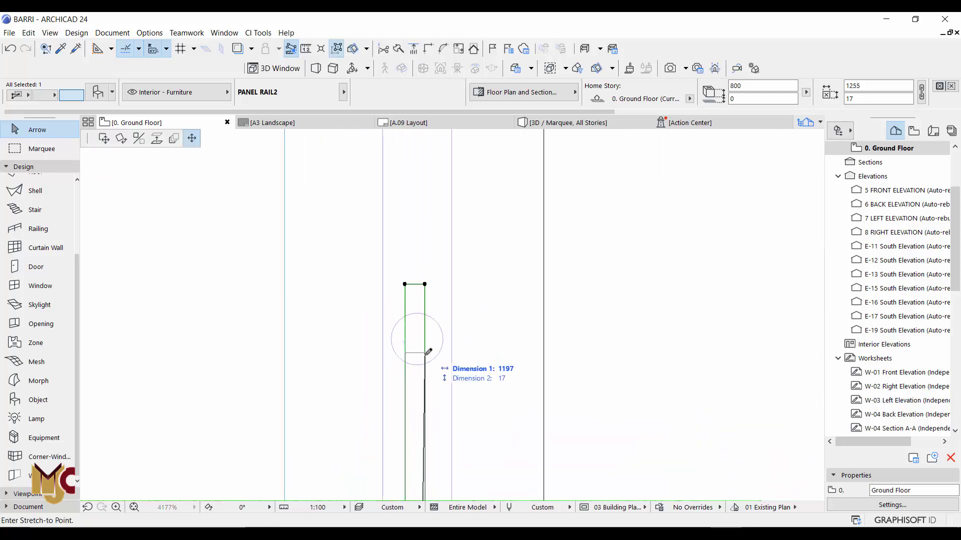
left_click(424, 362)
Copy the side panel along the railing to the second bay and stretch its near end to the middle post.
key("ctrl+shift+d")
left_click(425, 362)
scroll(426, 363, "down", 5)
scroll(426, 231, "up", 4)
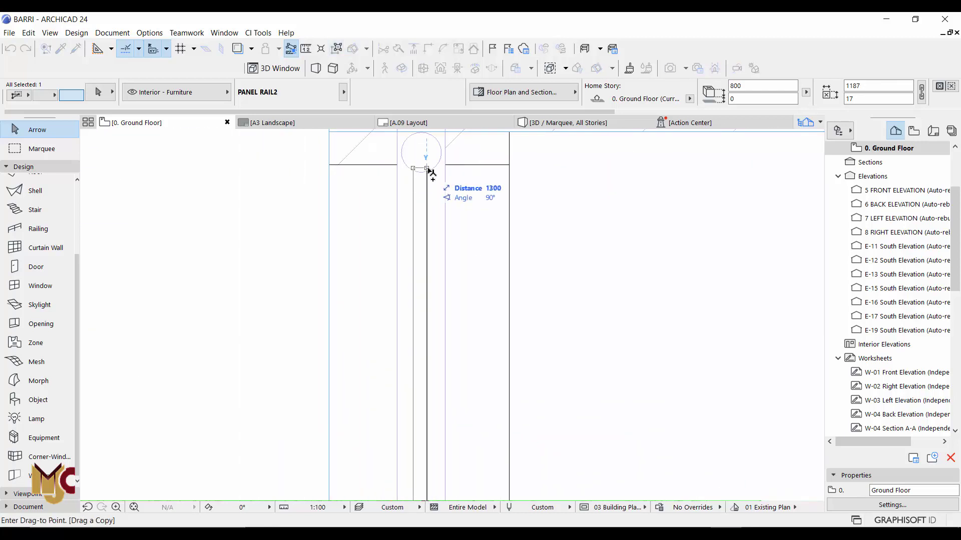
left_click(427, 167)
scroll(427, 167, "down", 4)
scroll(440, 299, "up", 2)
left_click(426, 341)
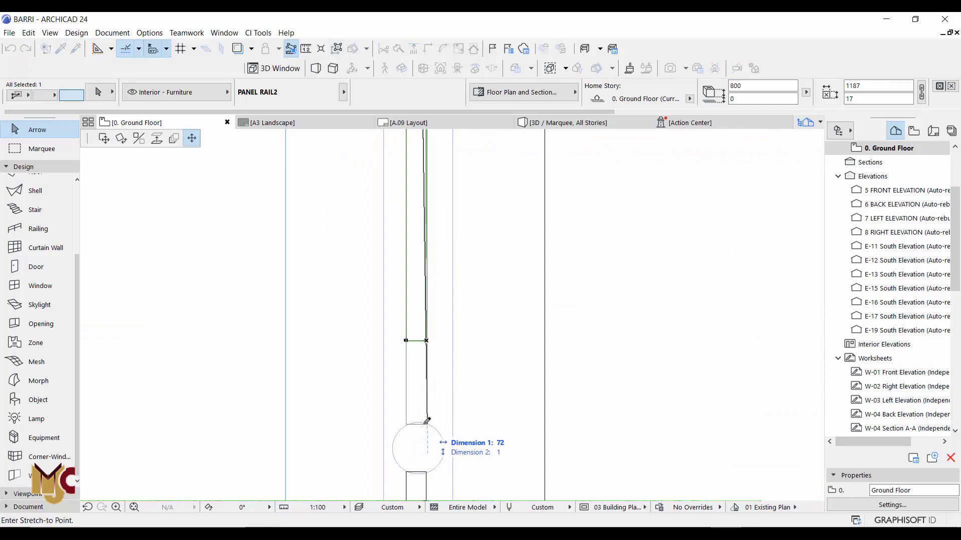
left_click(426, 420)
Enclose the whole house plot in a marquee and show it in the 3D view.
scroll(450, 343, "down", 3)
key("m")
scroll(488, 309, "down", 2)
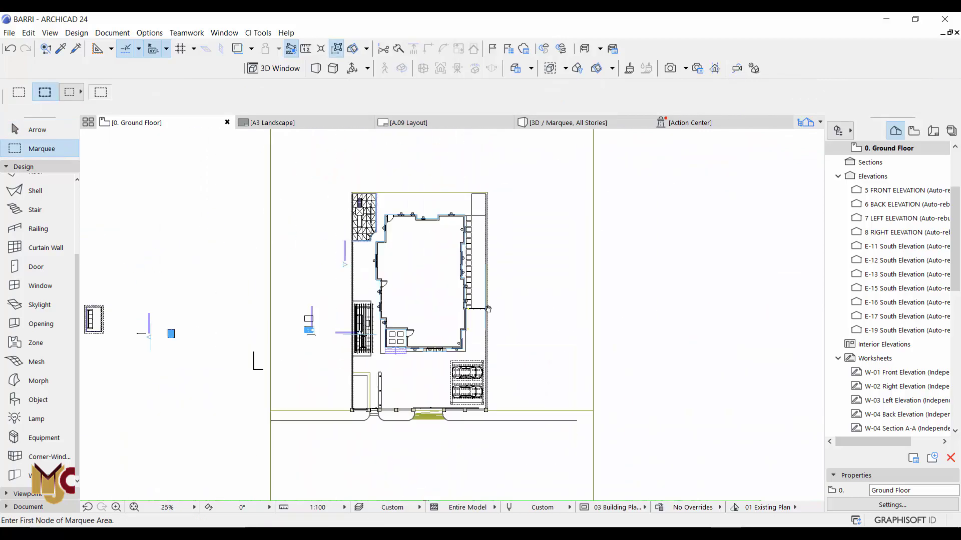
left_click(540, 161)
left_click(279, 462)
Select the front panel and both side panels in 3D and raise them 110 mm toward the handrail.
left_click(266, 300)
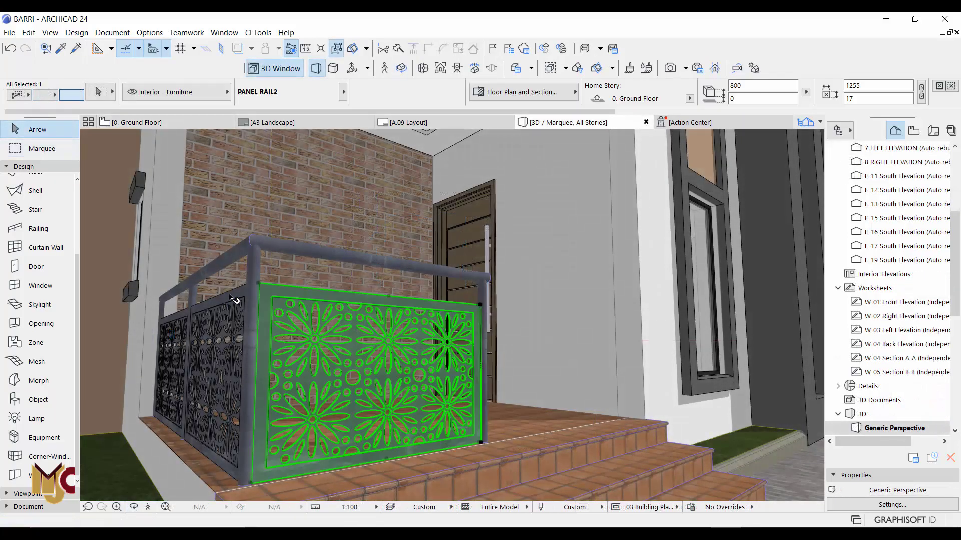
left_click(229, 297, "shift")
left_click(180, 319, "shift")
key("ctrl+d")
left_click(260, 284)
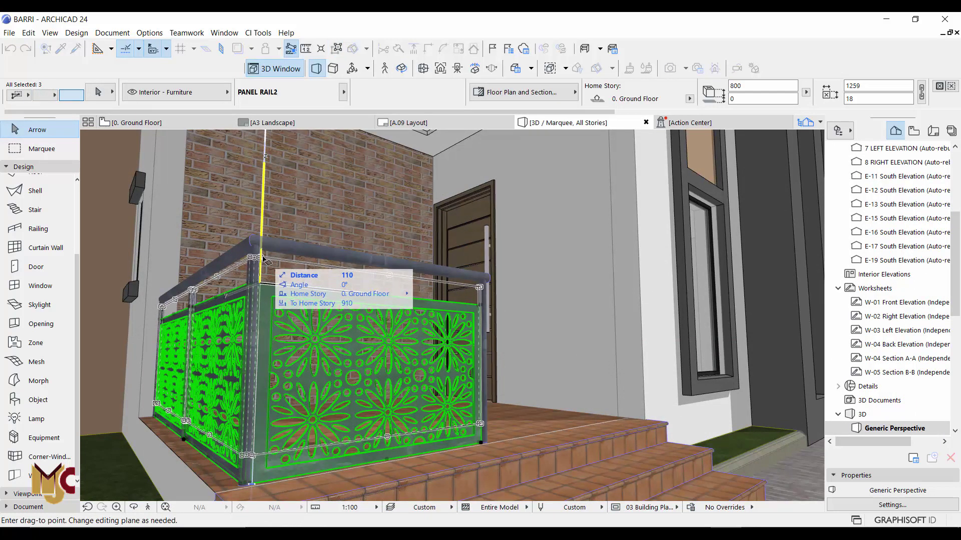
left_click(263, 260)
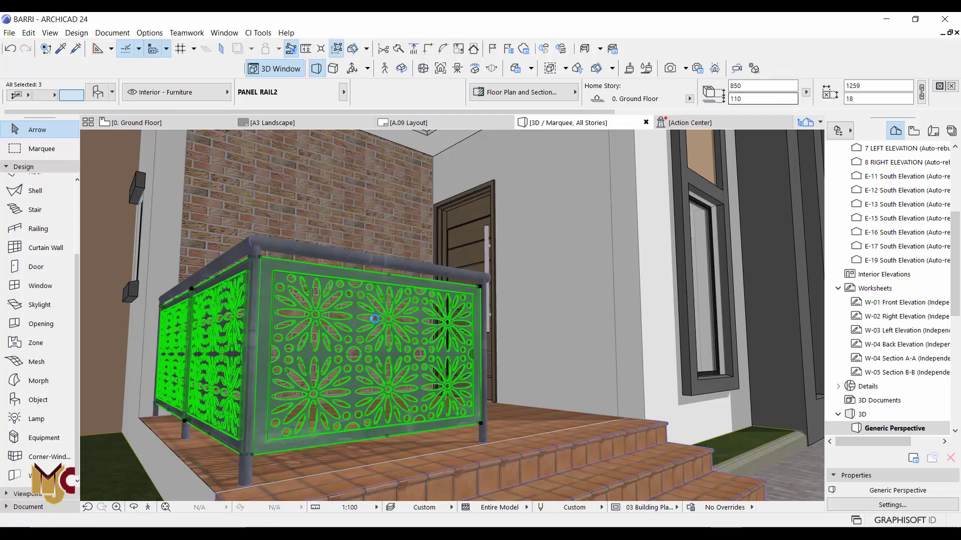
Set the three selected panels' height to 850 mm and their elevation above the home story to 50 mm.
left_click(753, 98)
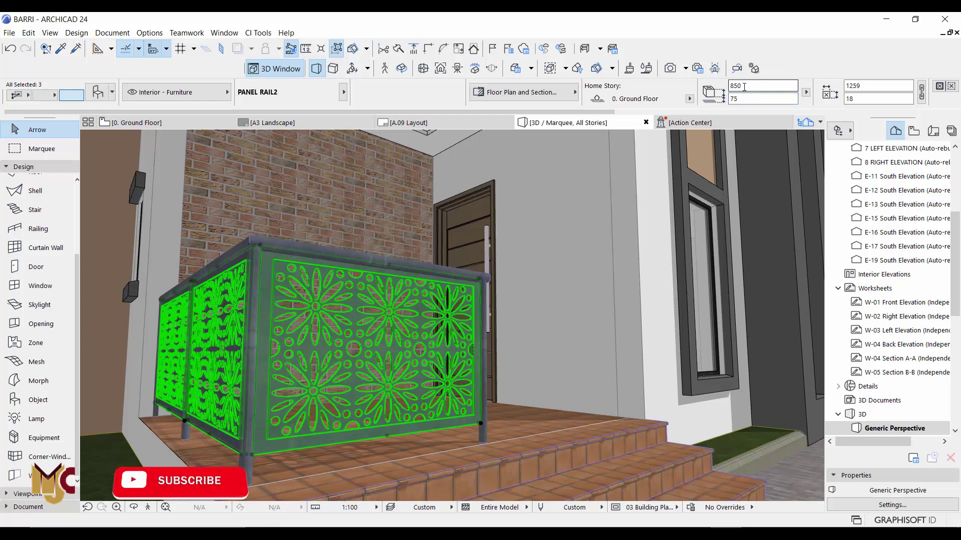
key("Tab")
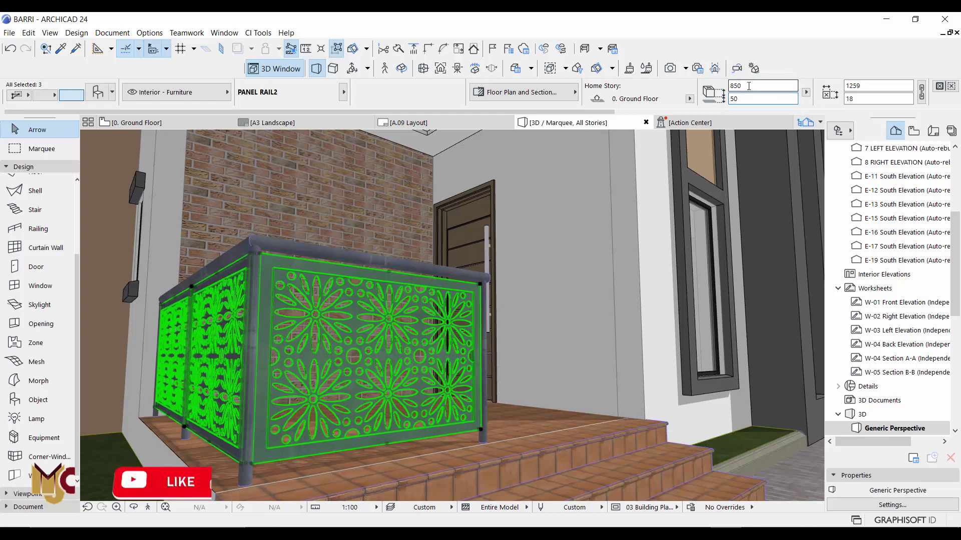
left_click(749, 86)
key("Escape")
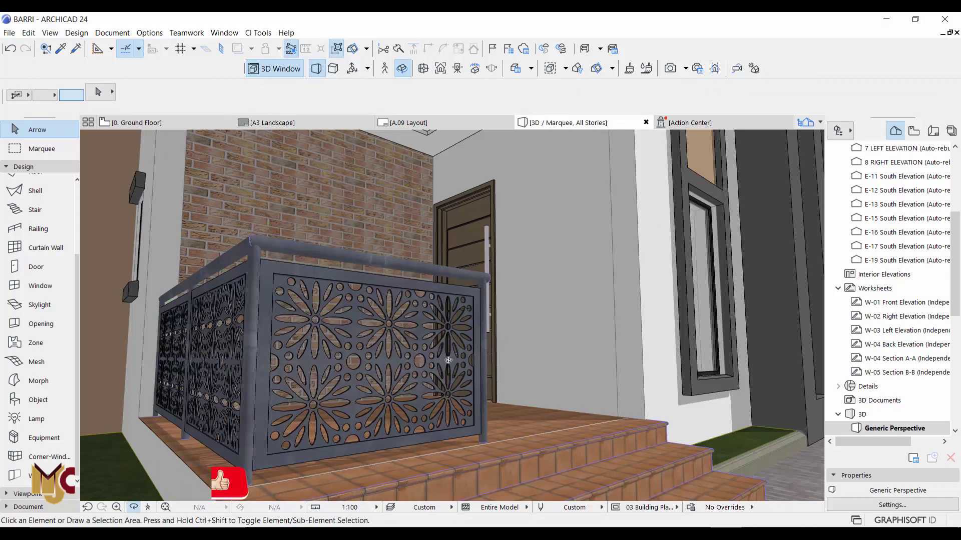
Inspect the finished perforated porch railing in 3D from the front, close up at the cut-outs, and from the side.
middle_click_drag(441, 358, 403, 301, "shift")
scroll(403, 301, "up", 10)
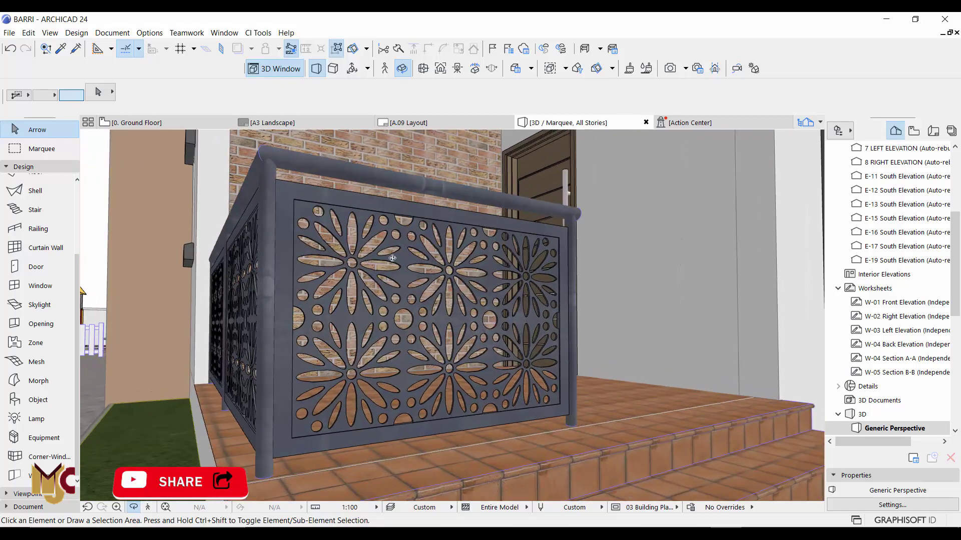
middle_click_drag(318, 258, 573, 328, "shift")
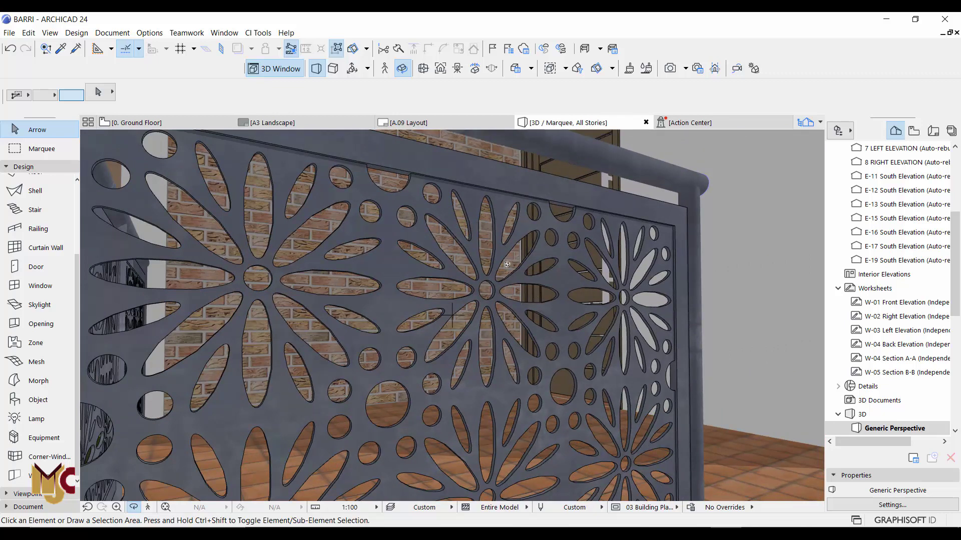
scroll(506, 264, "down", 5)
scroll(506, 264, "down", 1)
scroll(440, 309, "up", 8)
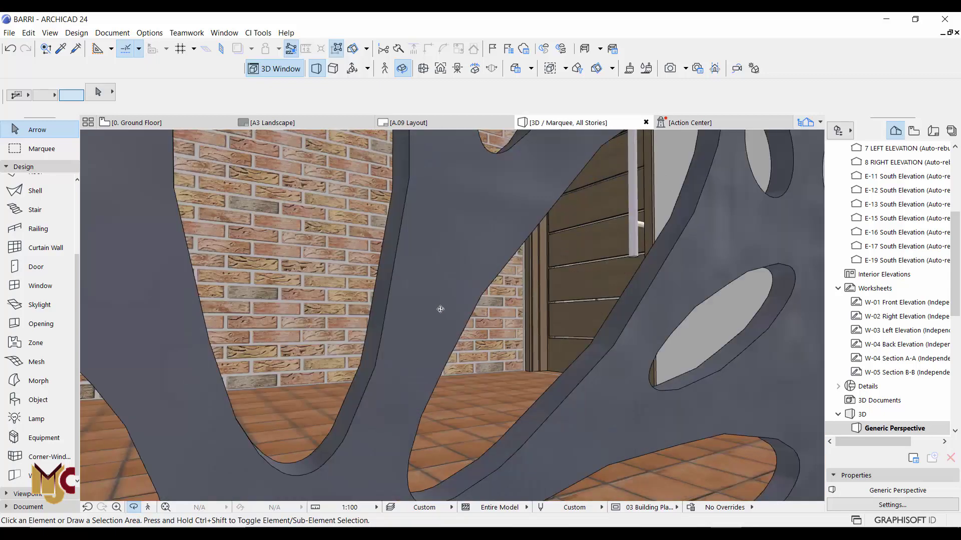
scroll(498, 318, "down", 7)
scroll(498, 318, "down", 1)
middle_click_drag(498, 318, 669, 317, "shift")
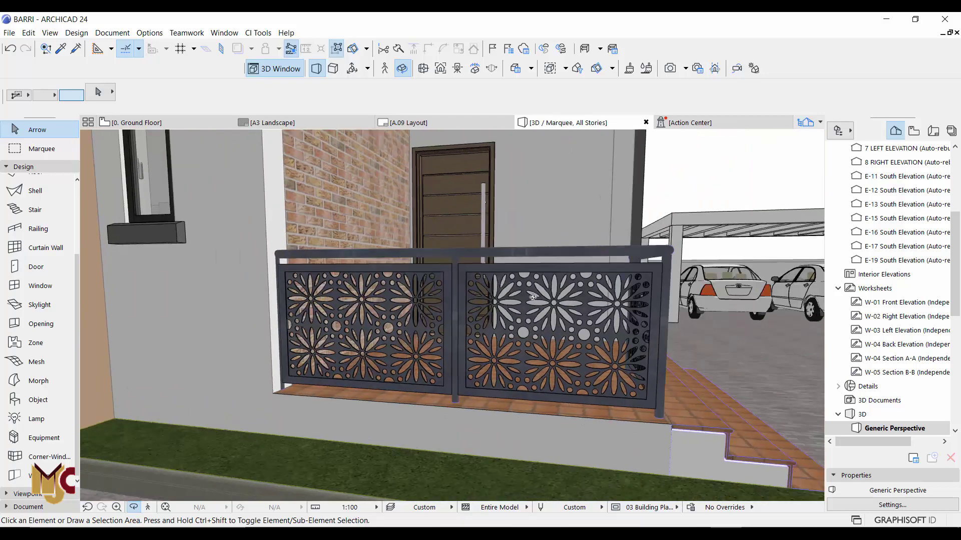